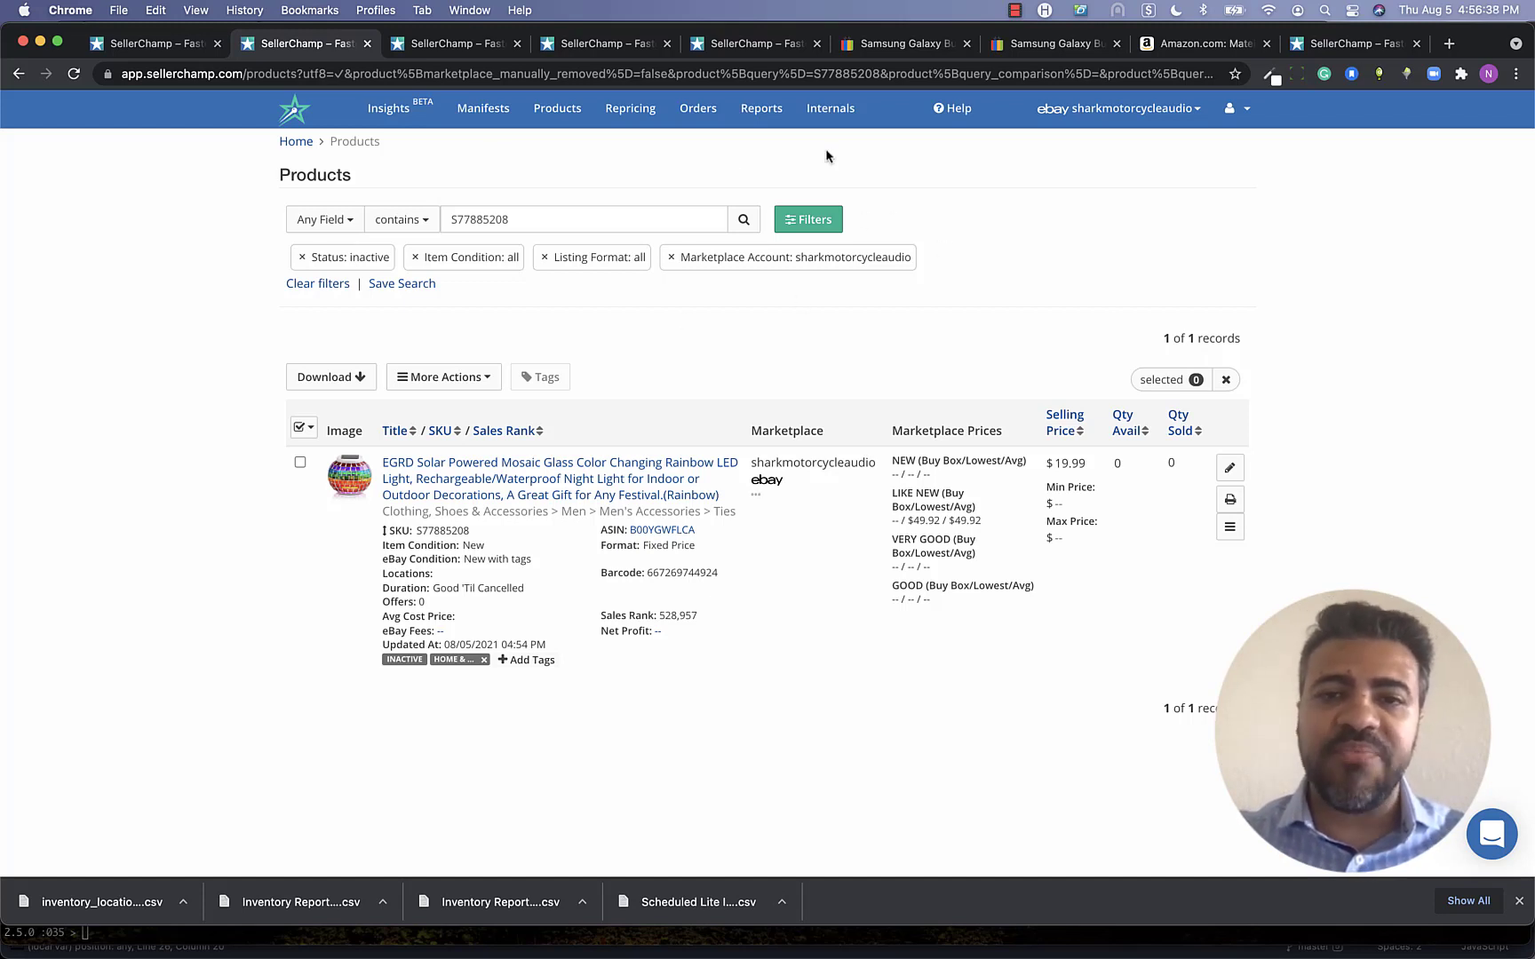
Step: Set the available quantity of the EGRD solar mosaic light product to 10
left_click(529, 568)
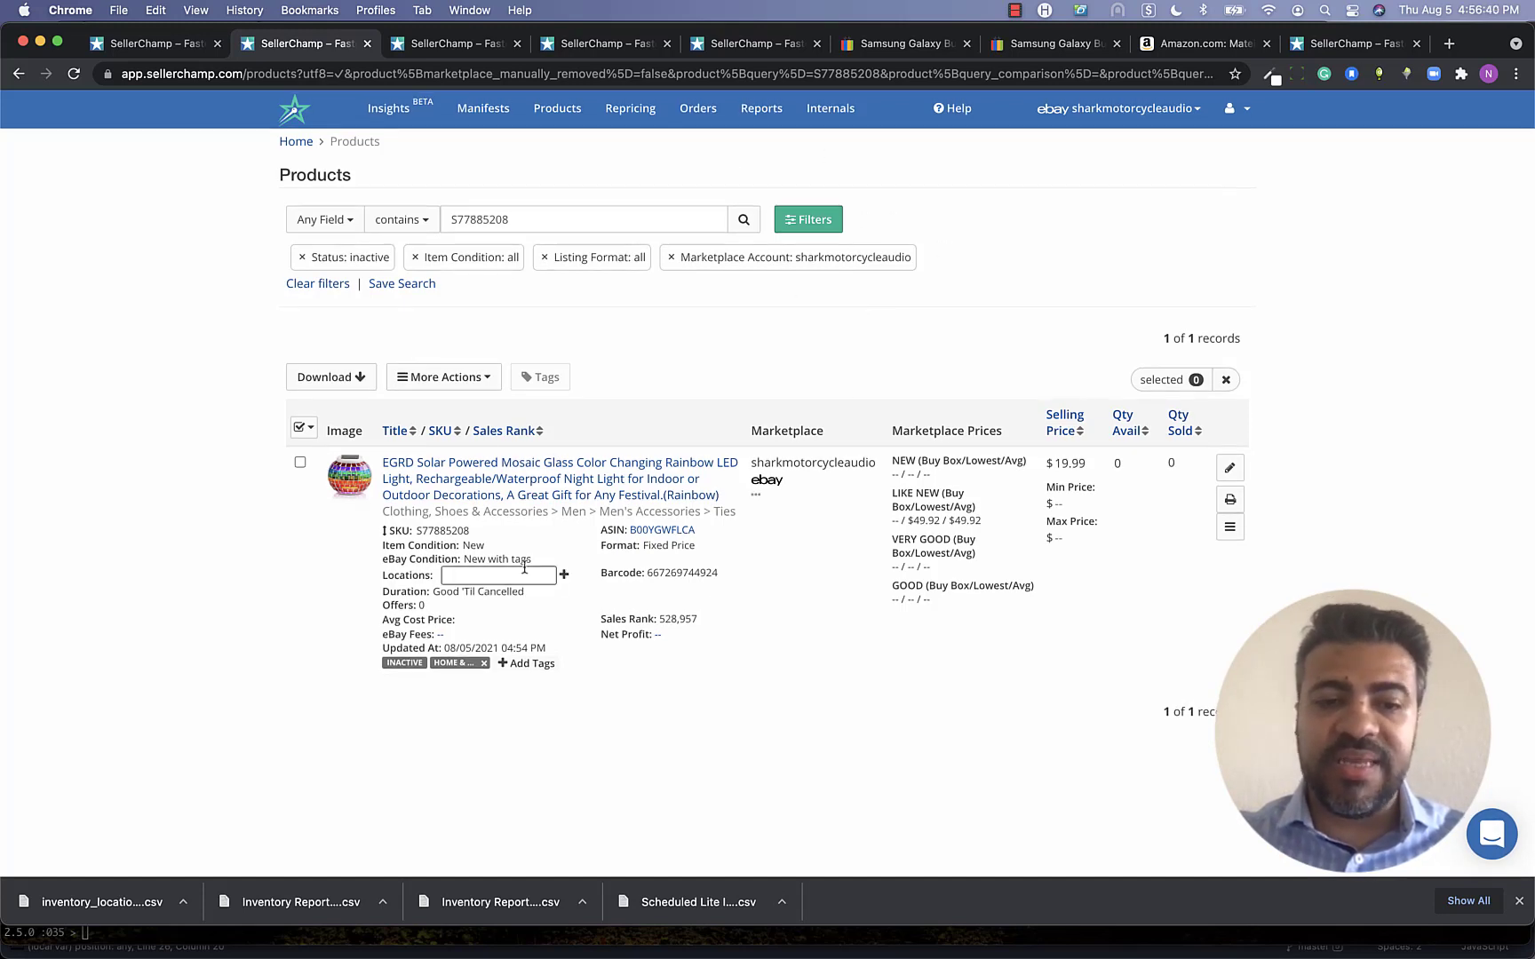
left_click(1118, 463)
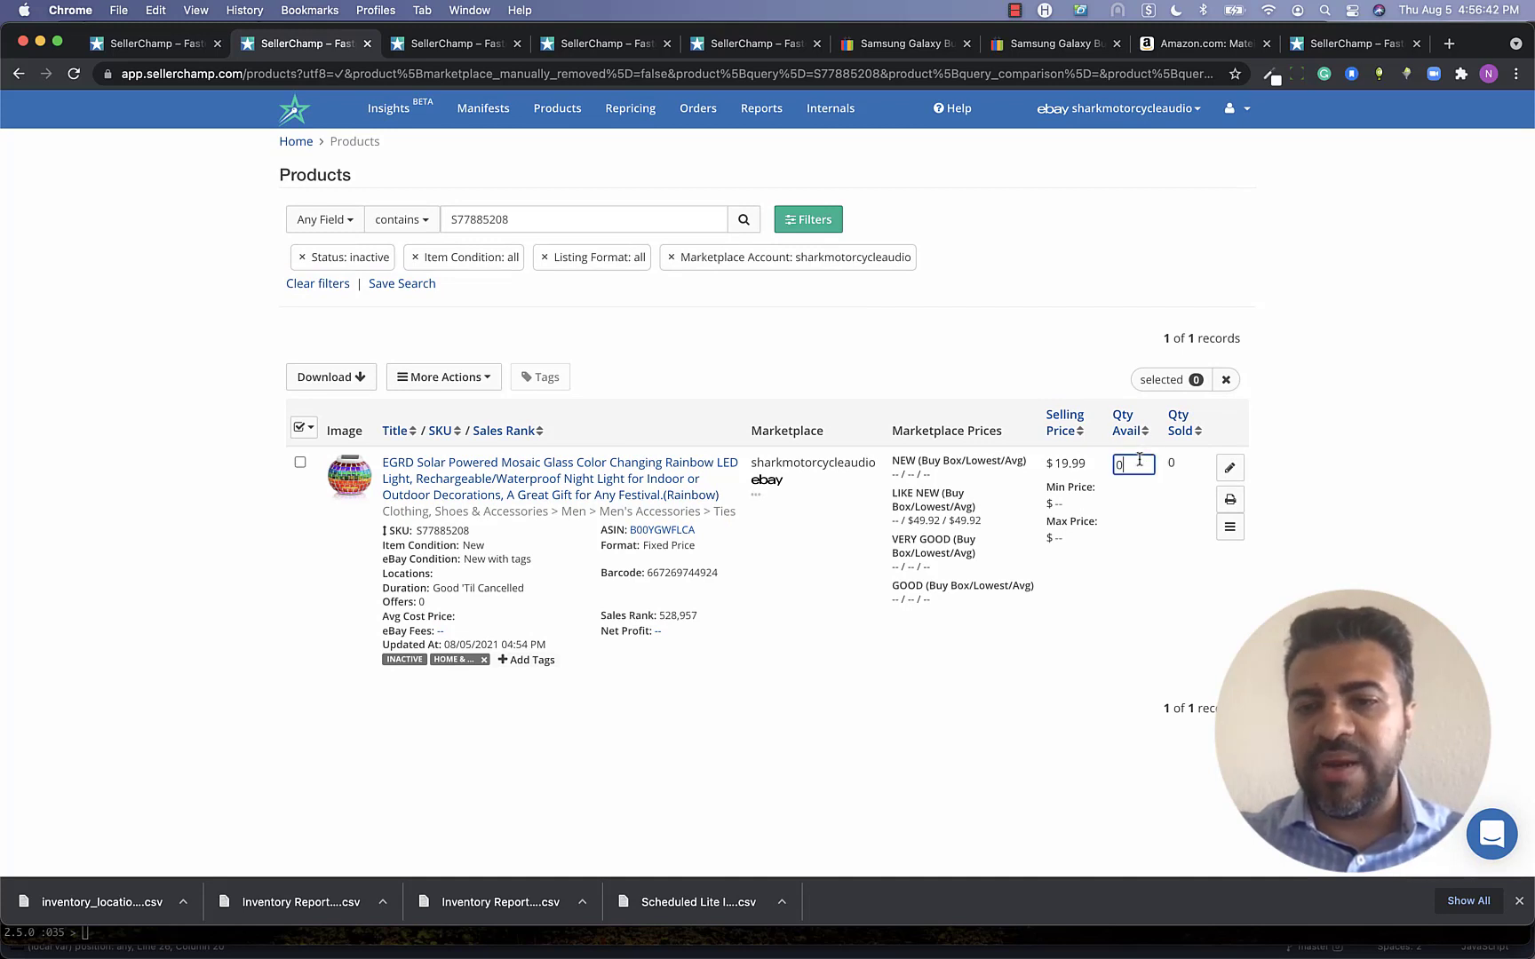
type("10")
key("Return")
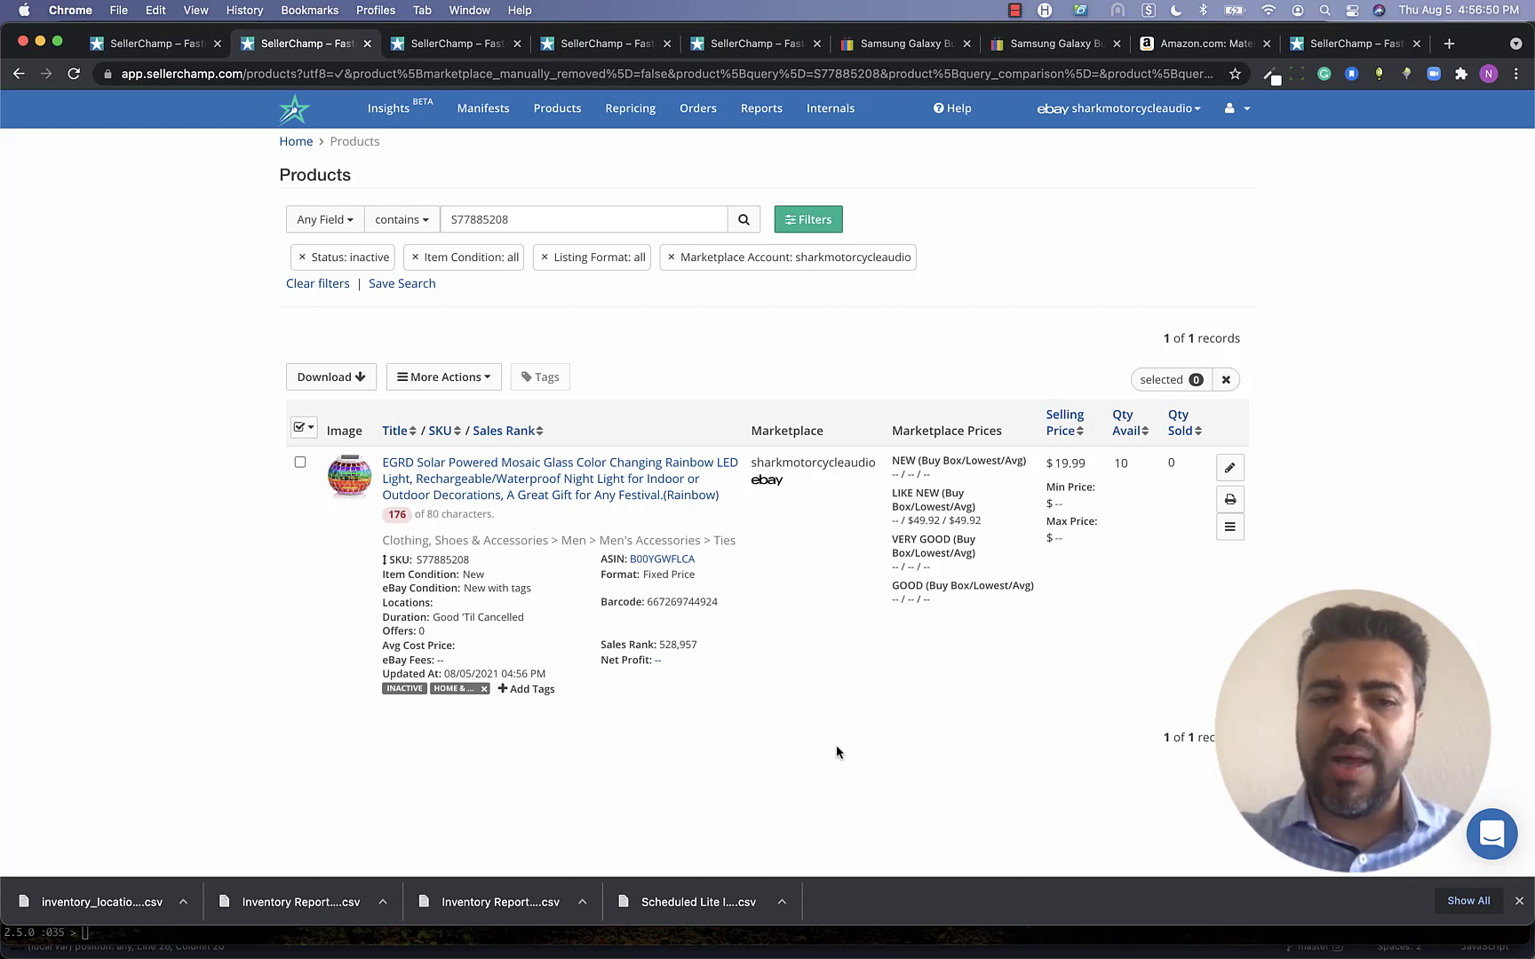
left_click(454, 605)
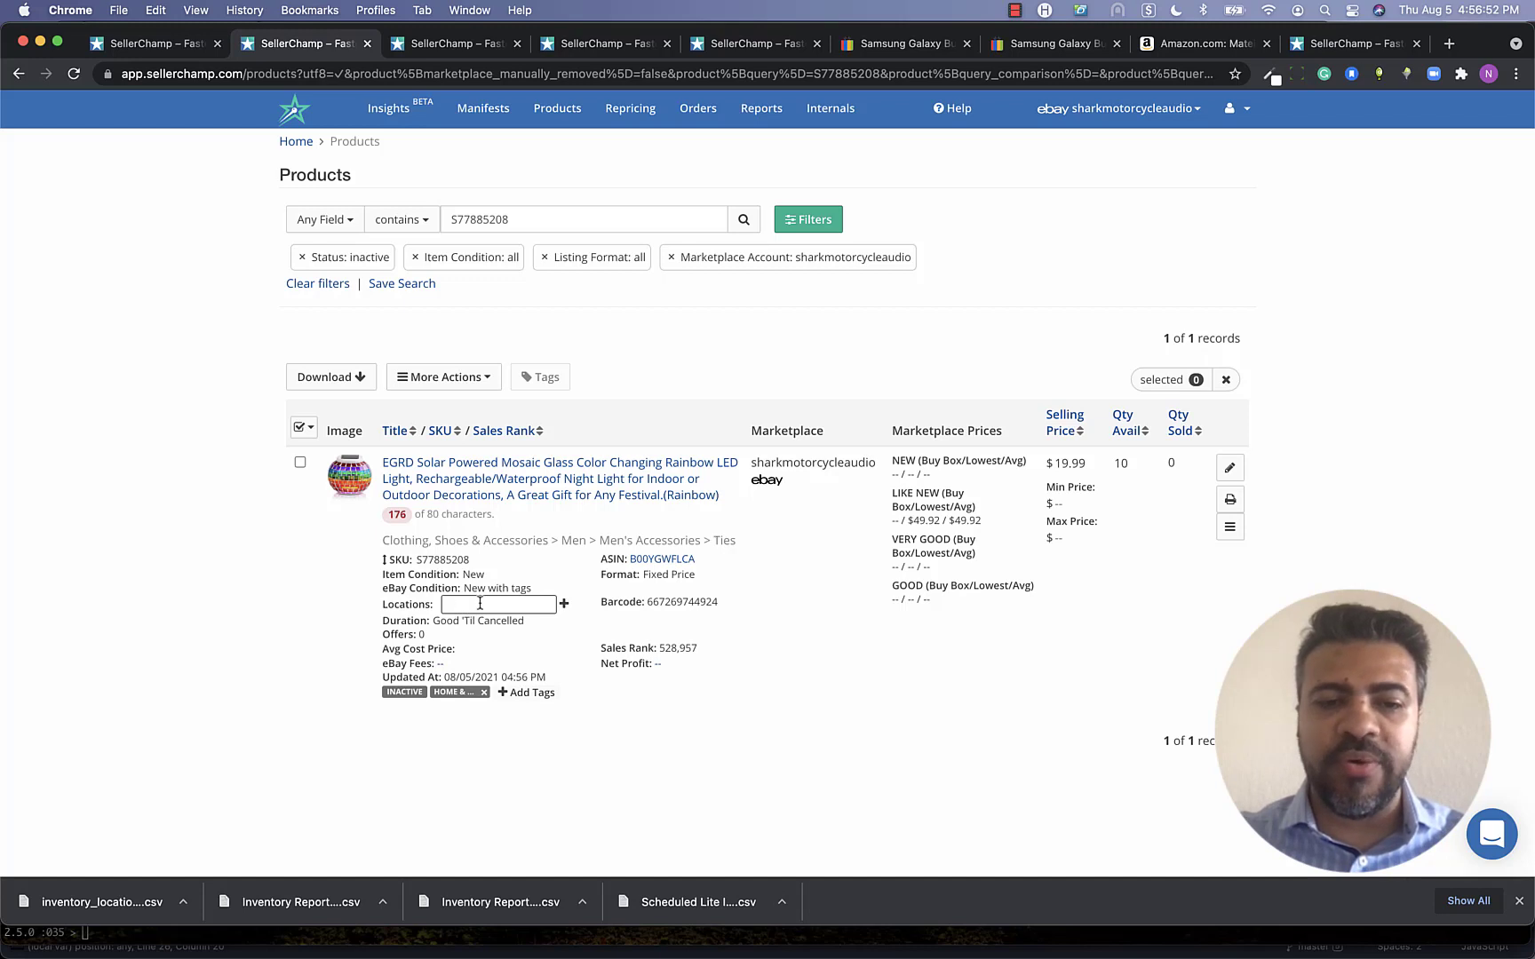
left_click(480, 604)
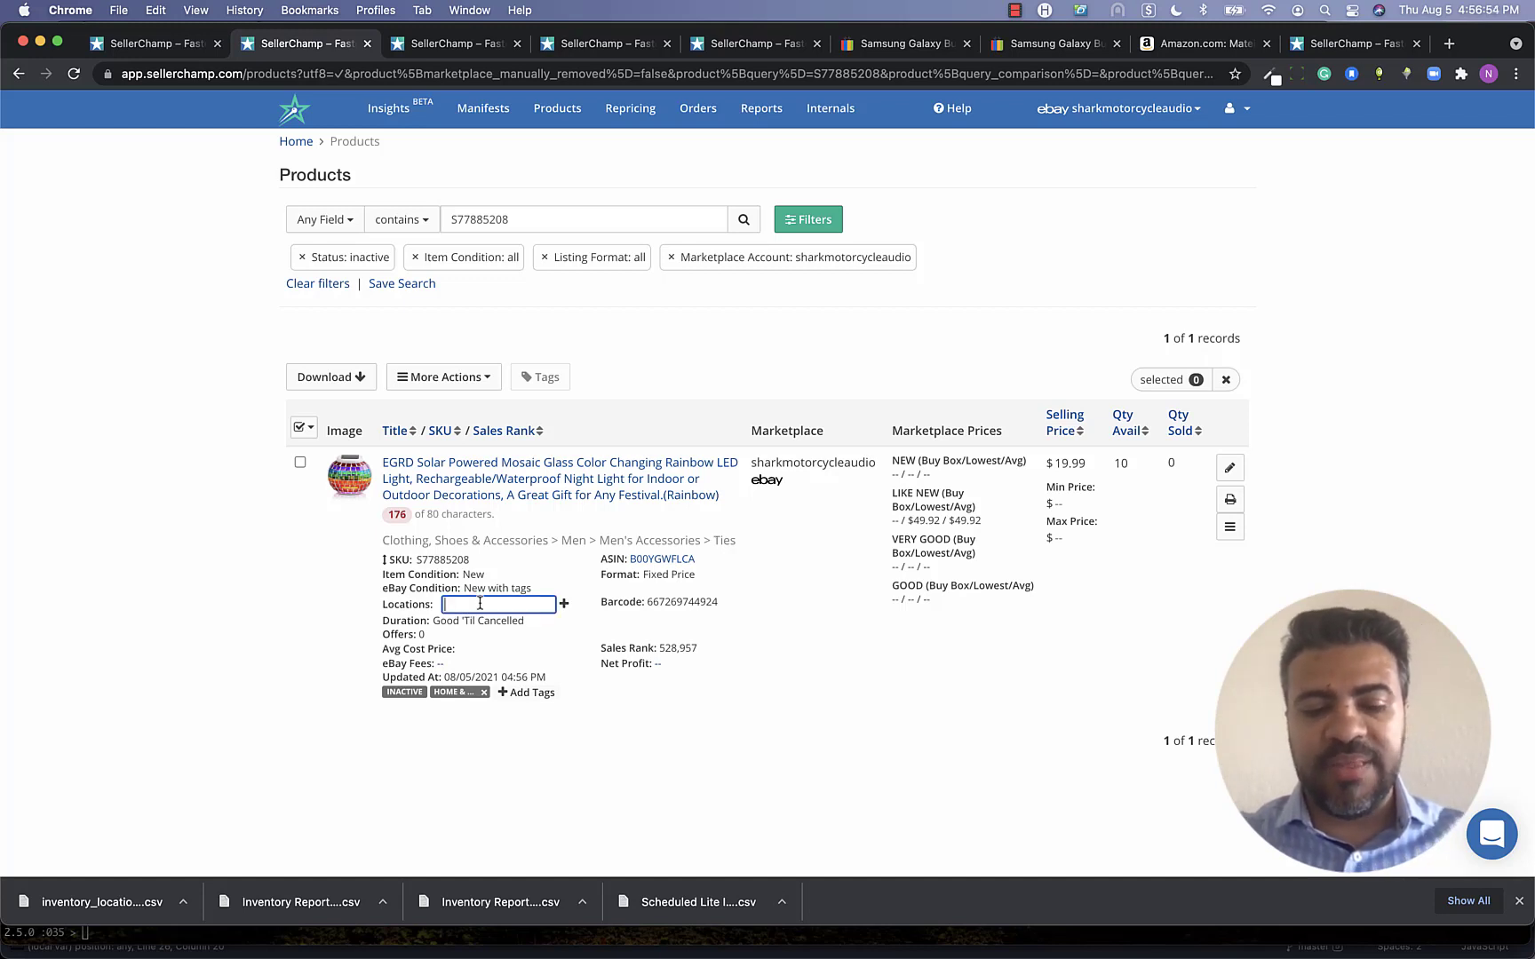
type("b")
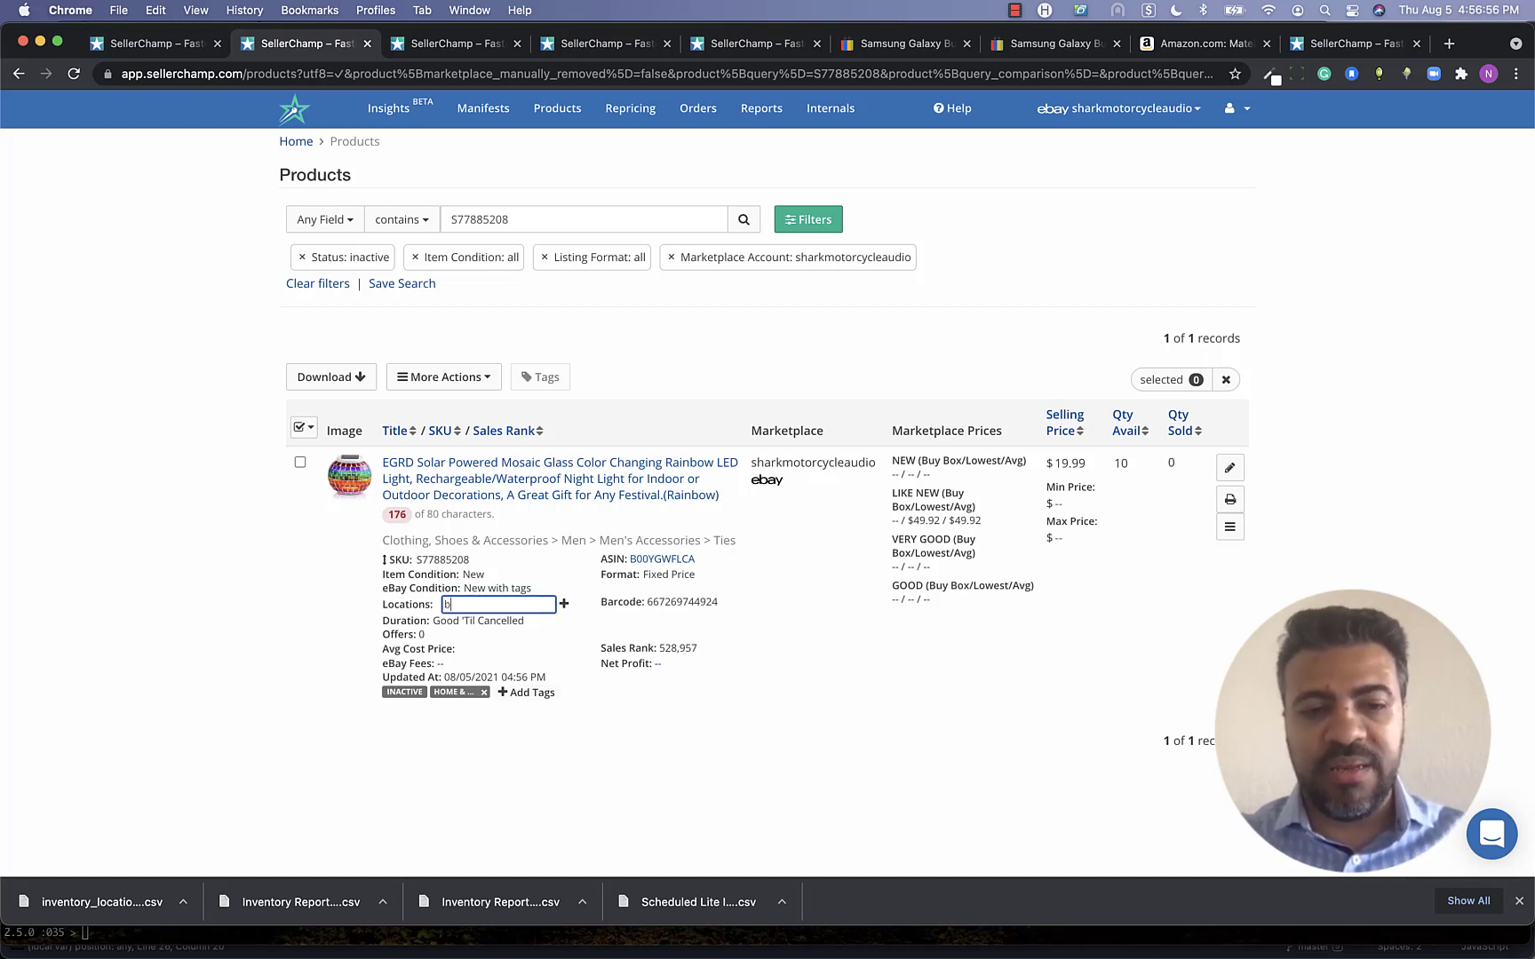
type("nBIN19")
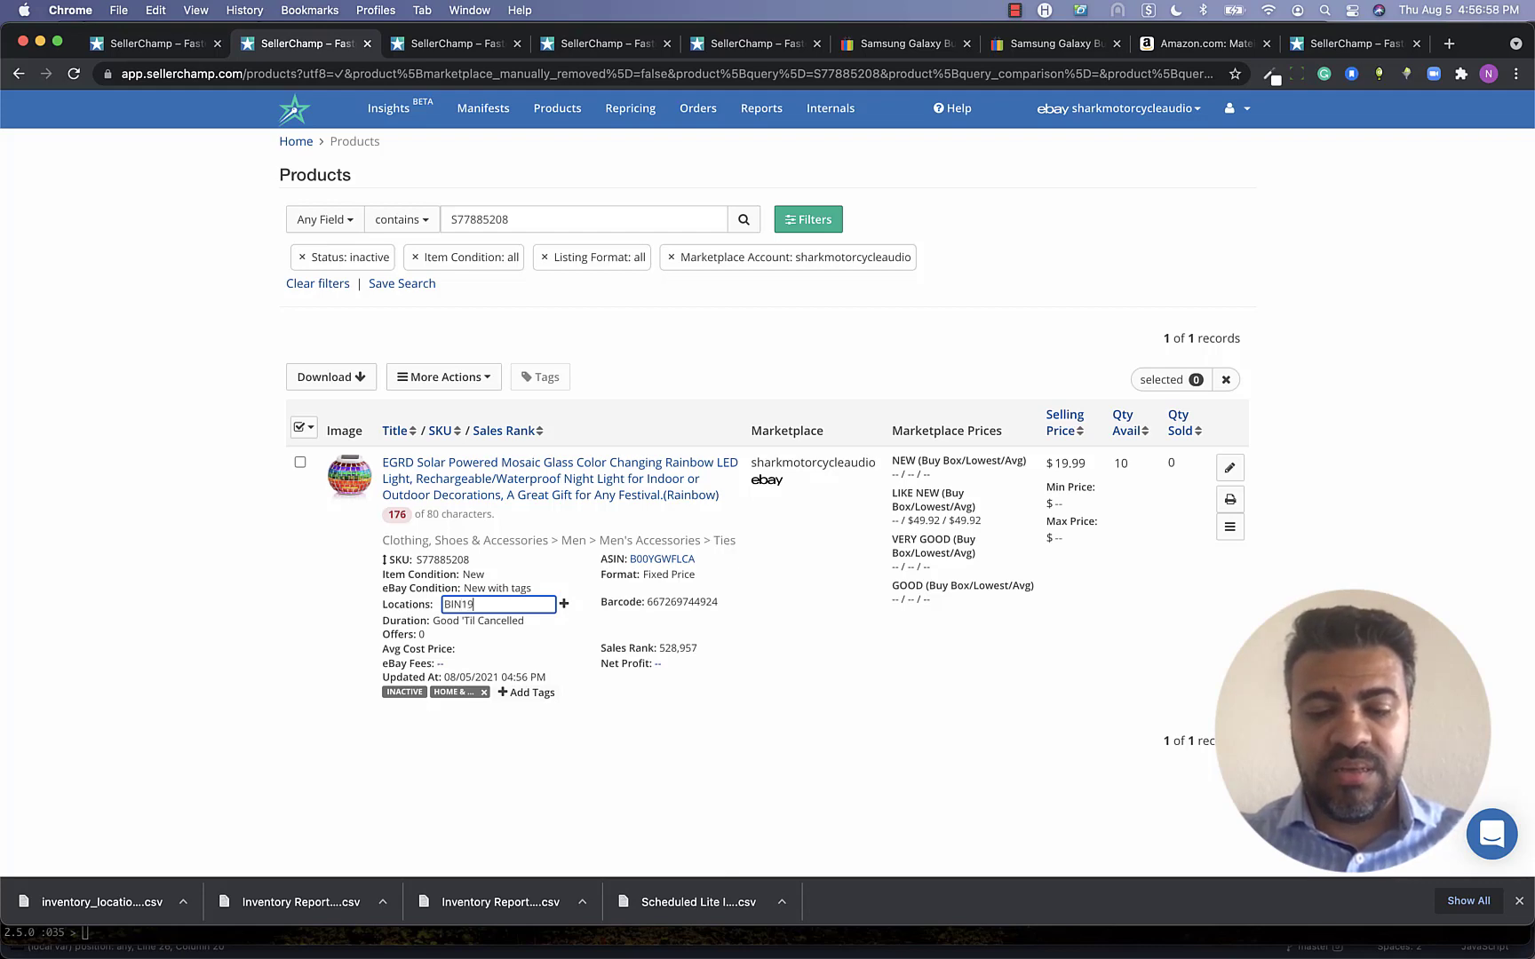
key("BackSpace")
key("BackSpace")
key("BackSpace")
key("BackSpace")
key("BackSpace")
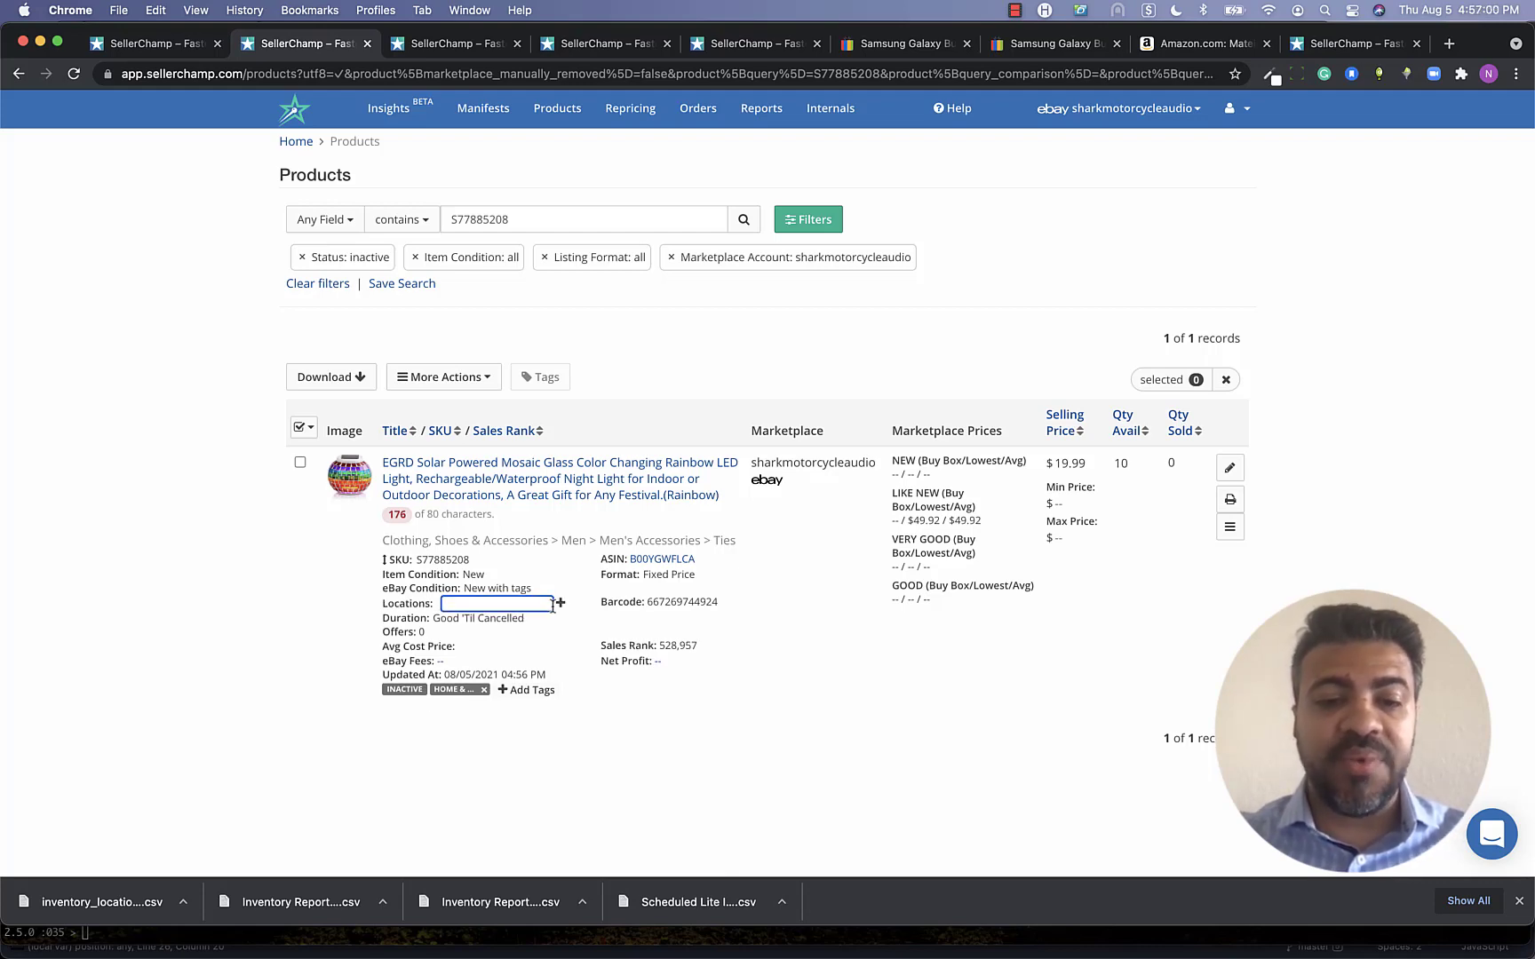
Step: Add inventory location BIN10 to the product with an available quantity of 5 and save it
left_click(562, 603)
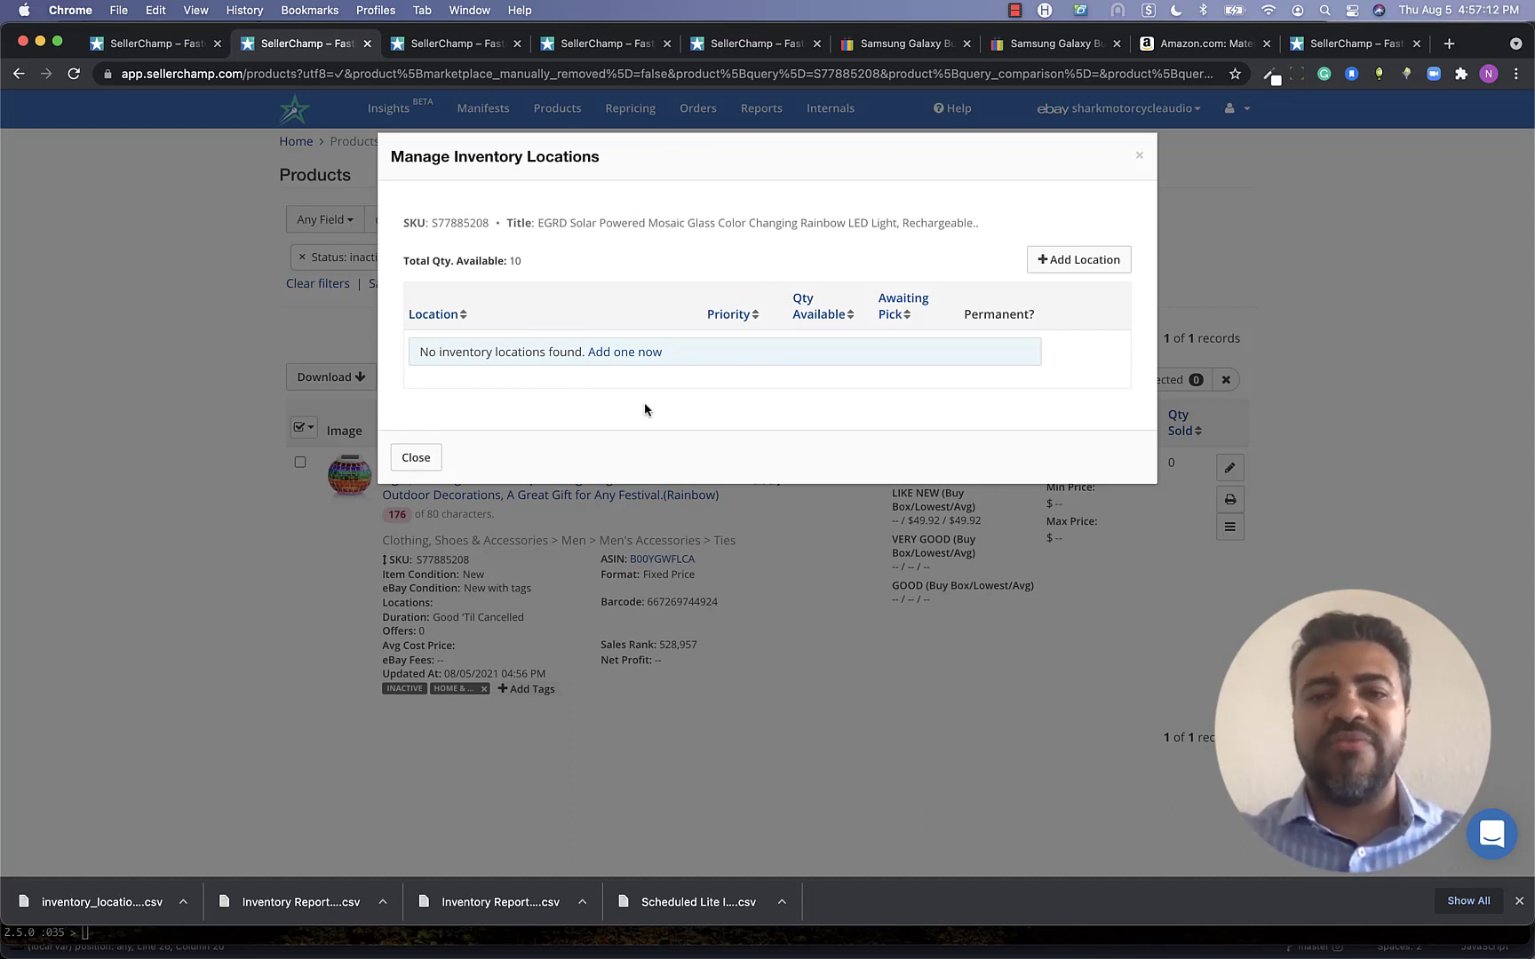
left_click(1075, 263)
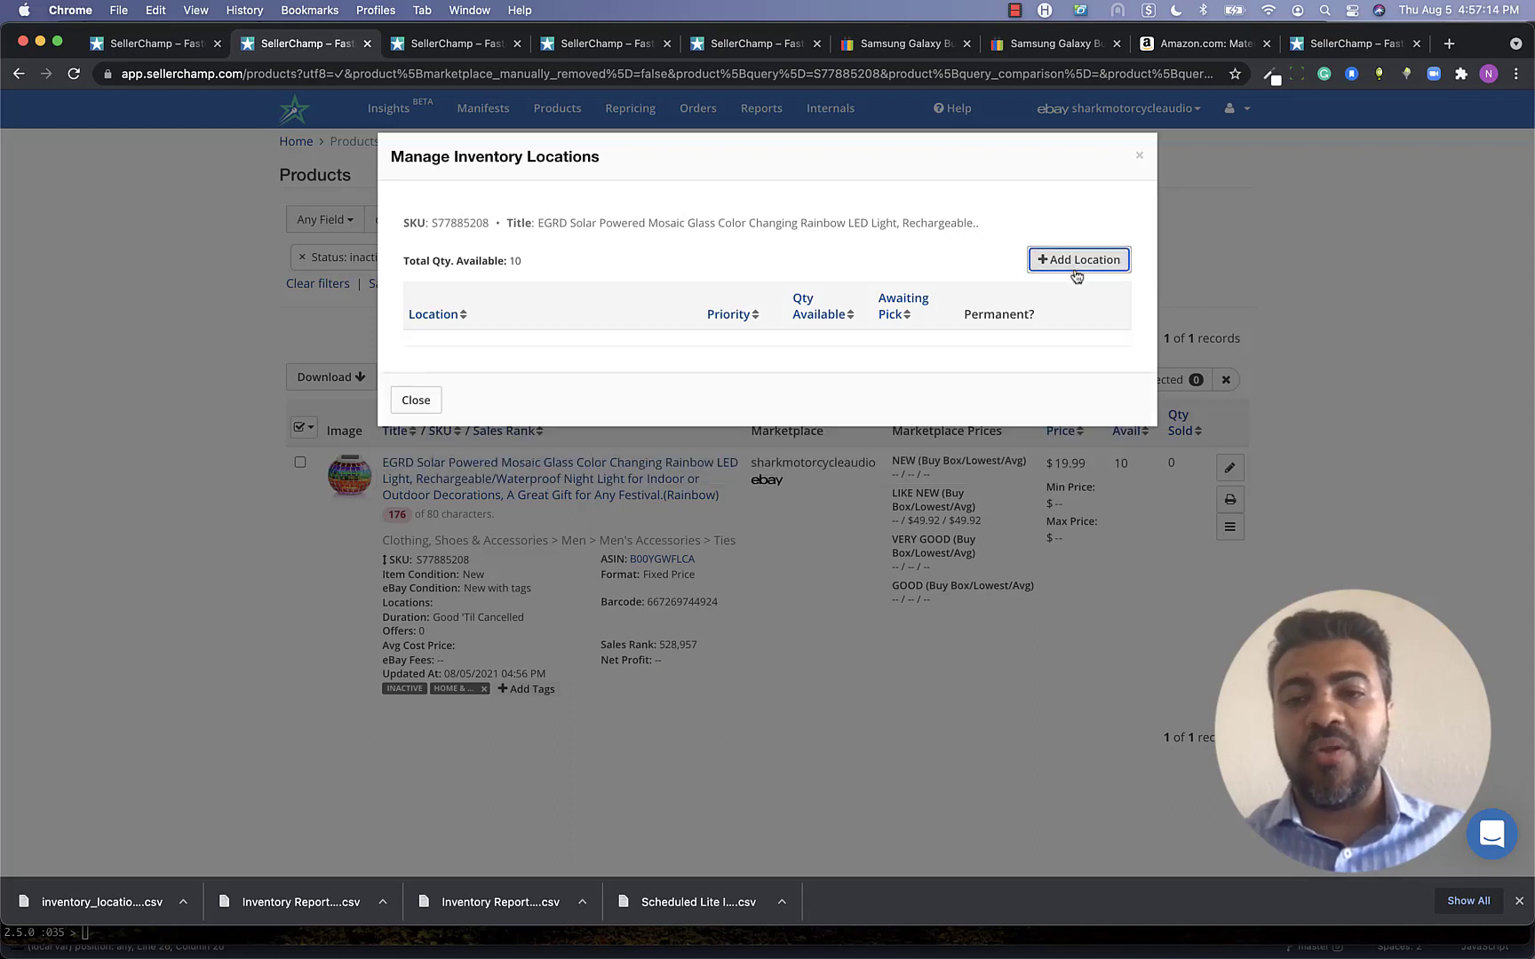
left_click(639, 368)
type("bi")
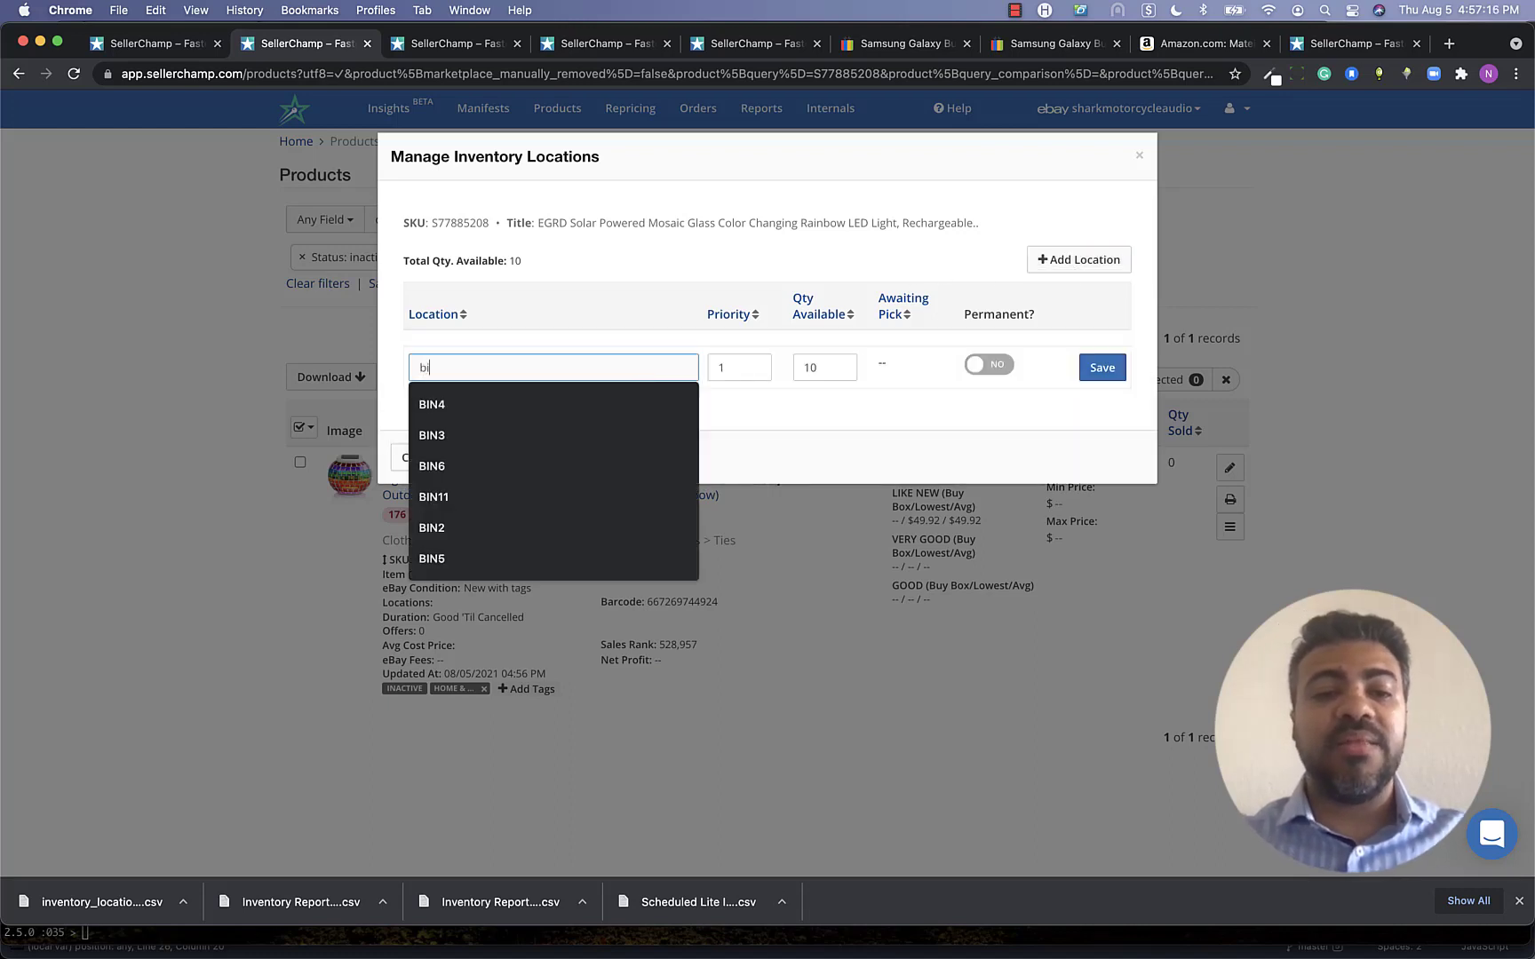
key("BackSpace")
key("BackSpace")
type("BIN10")
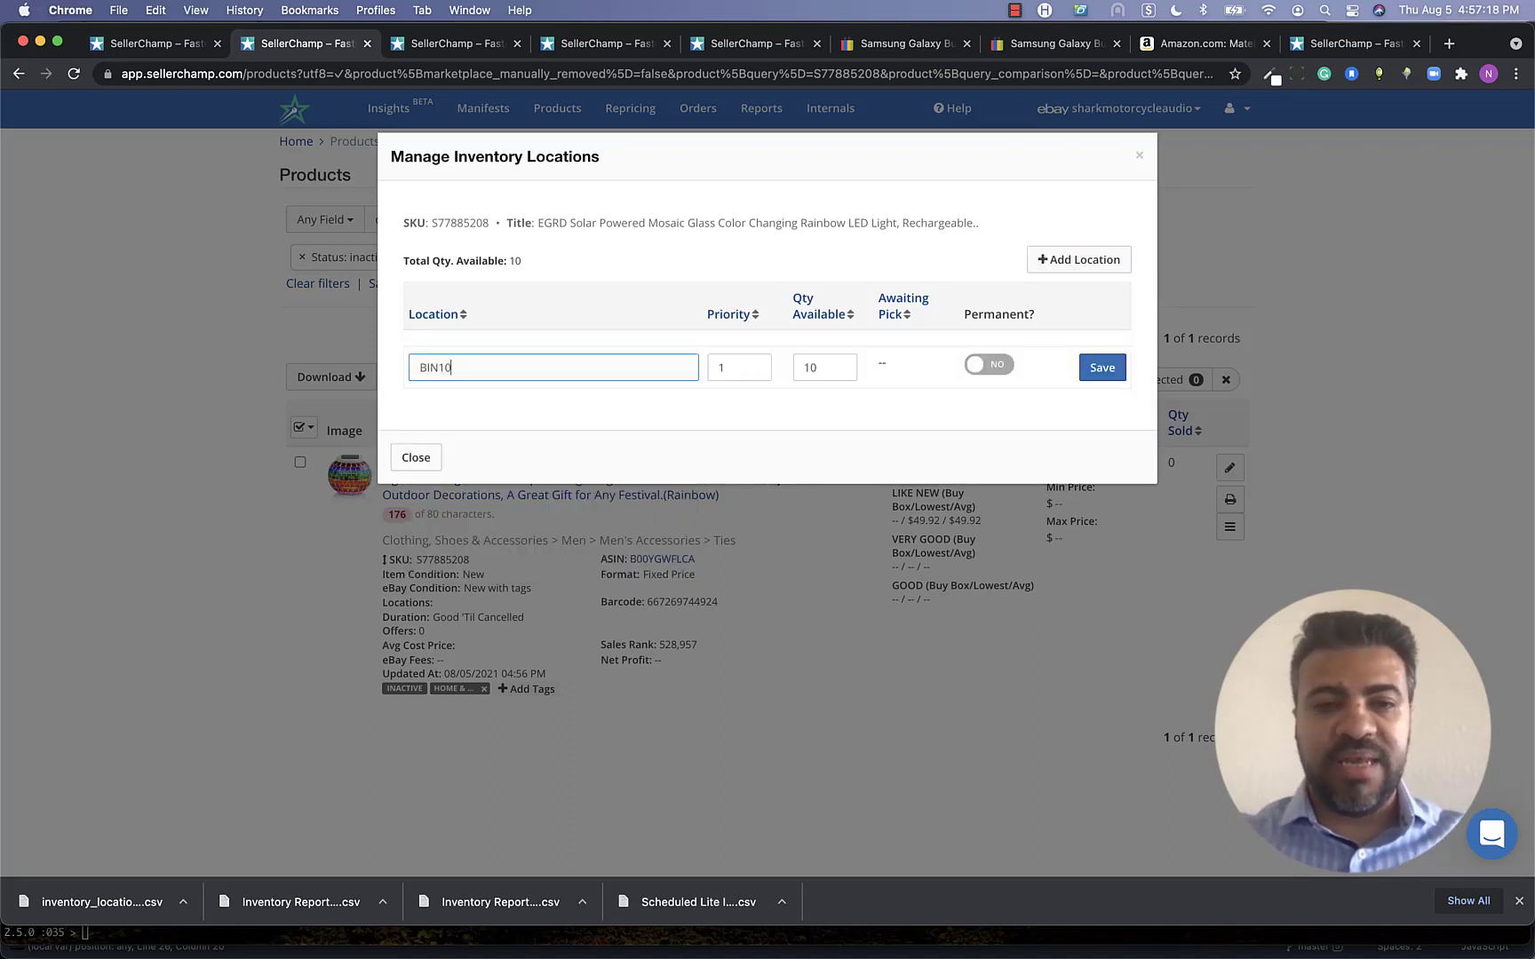
left_click(837, 363)
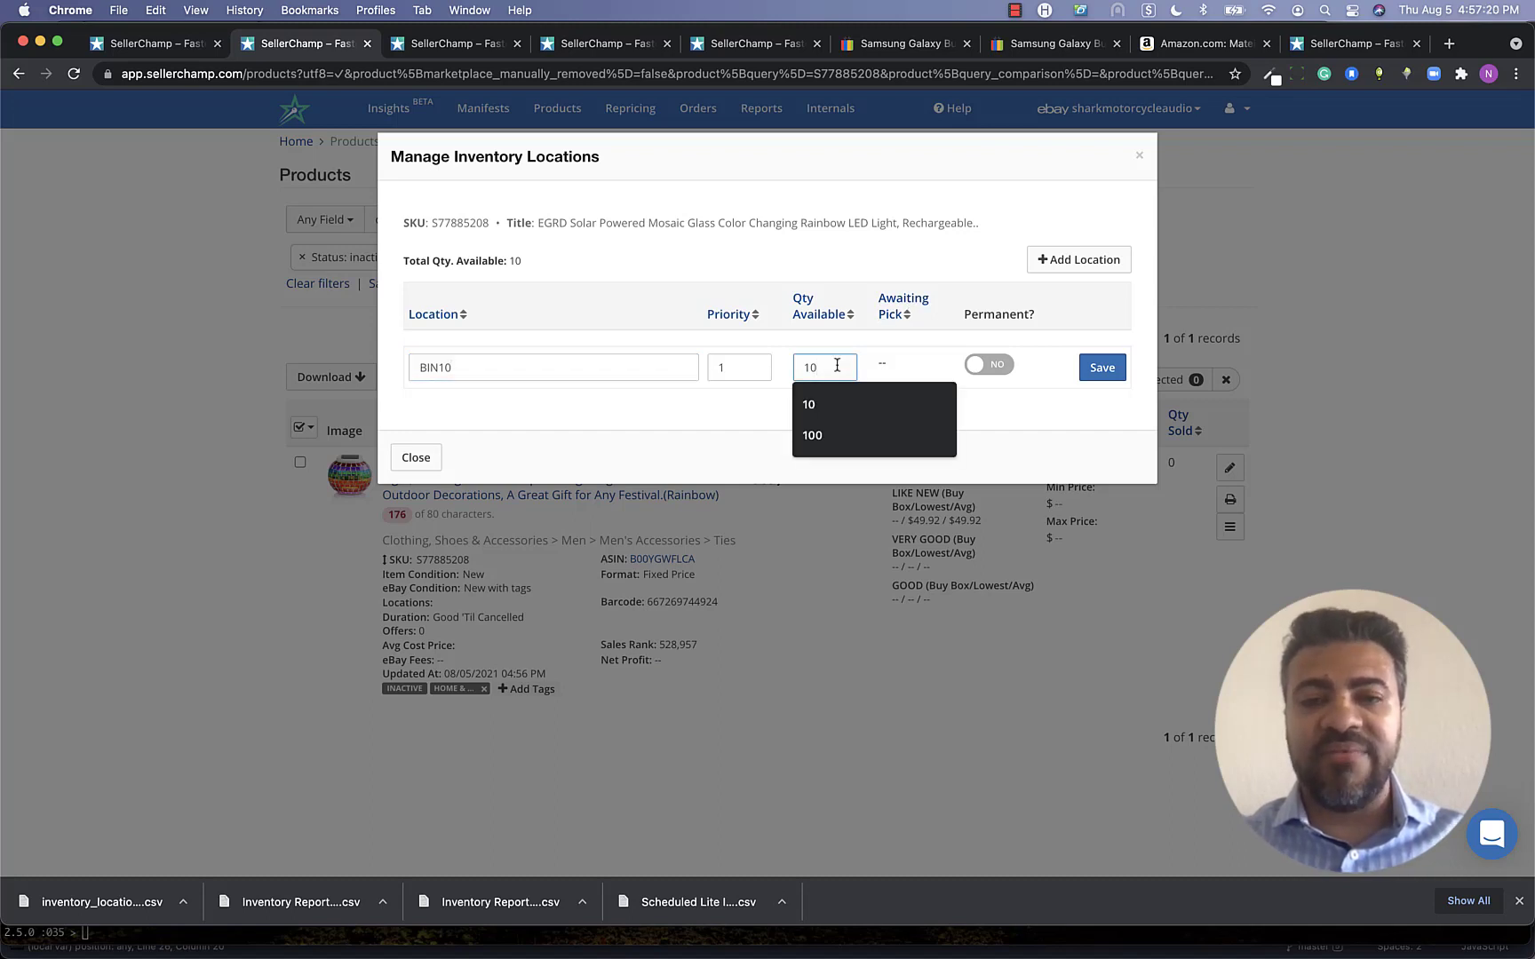
left_click_drag(837, 362, 776, 362)
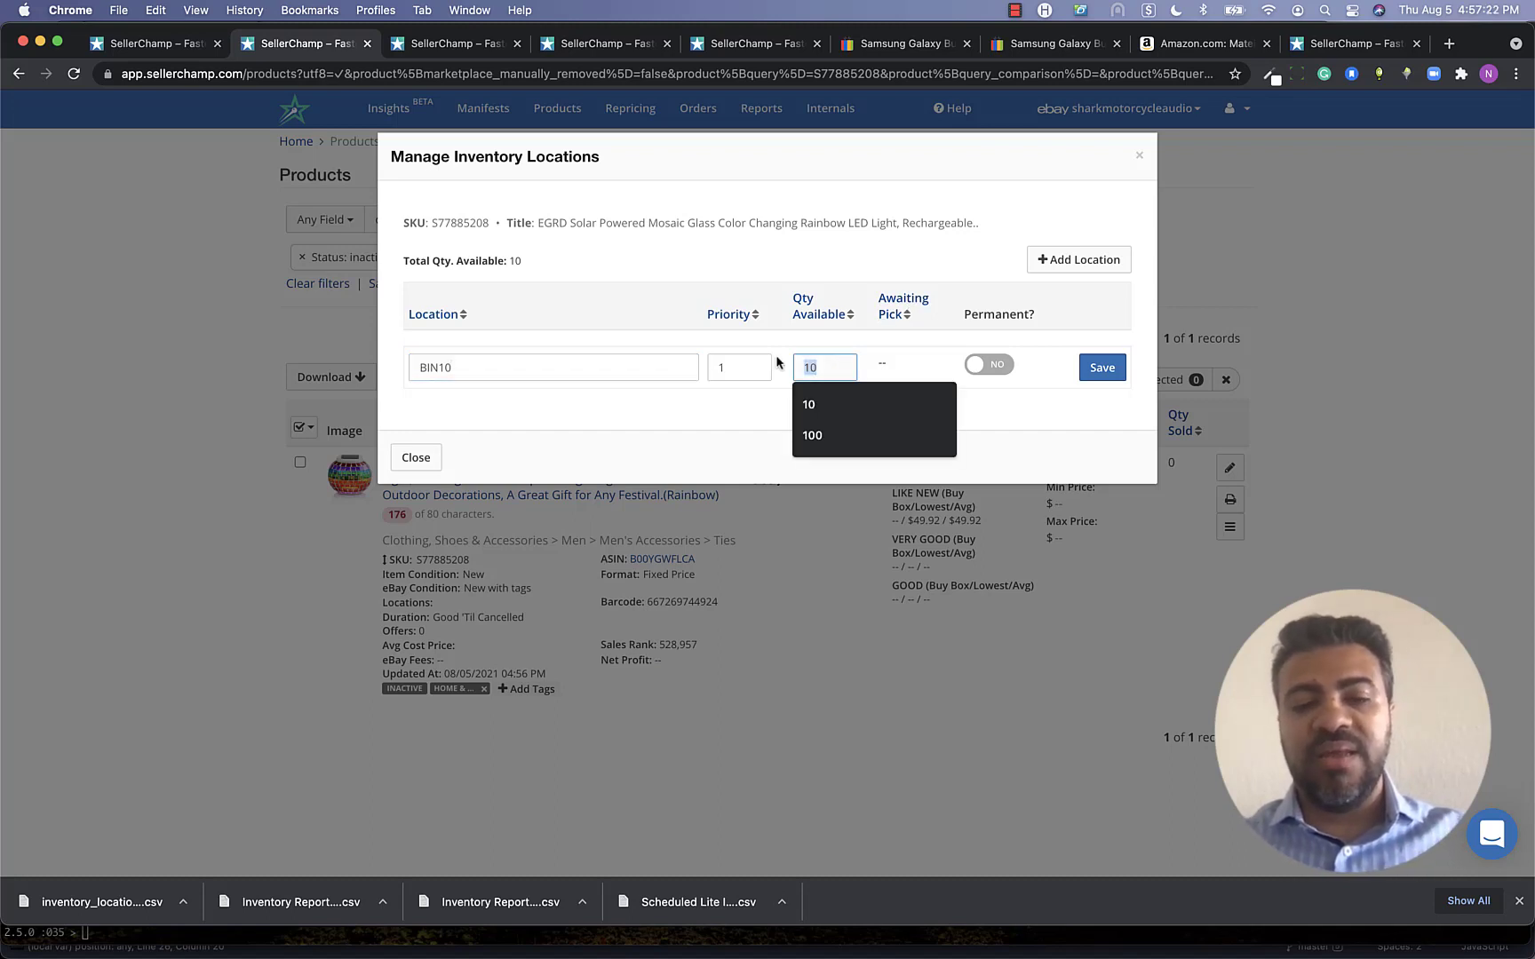
type("5")
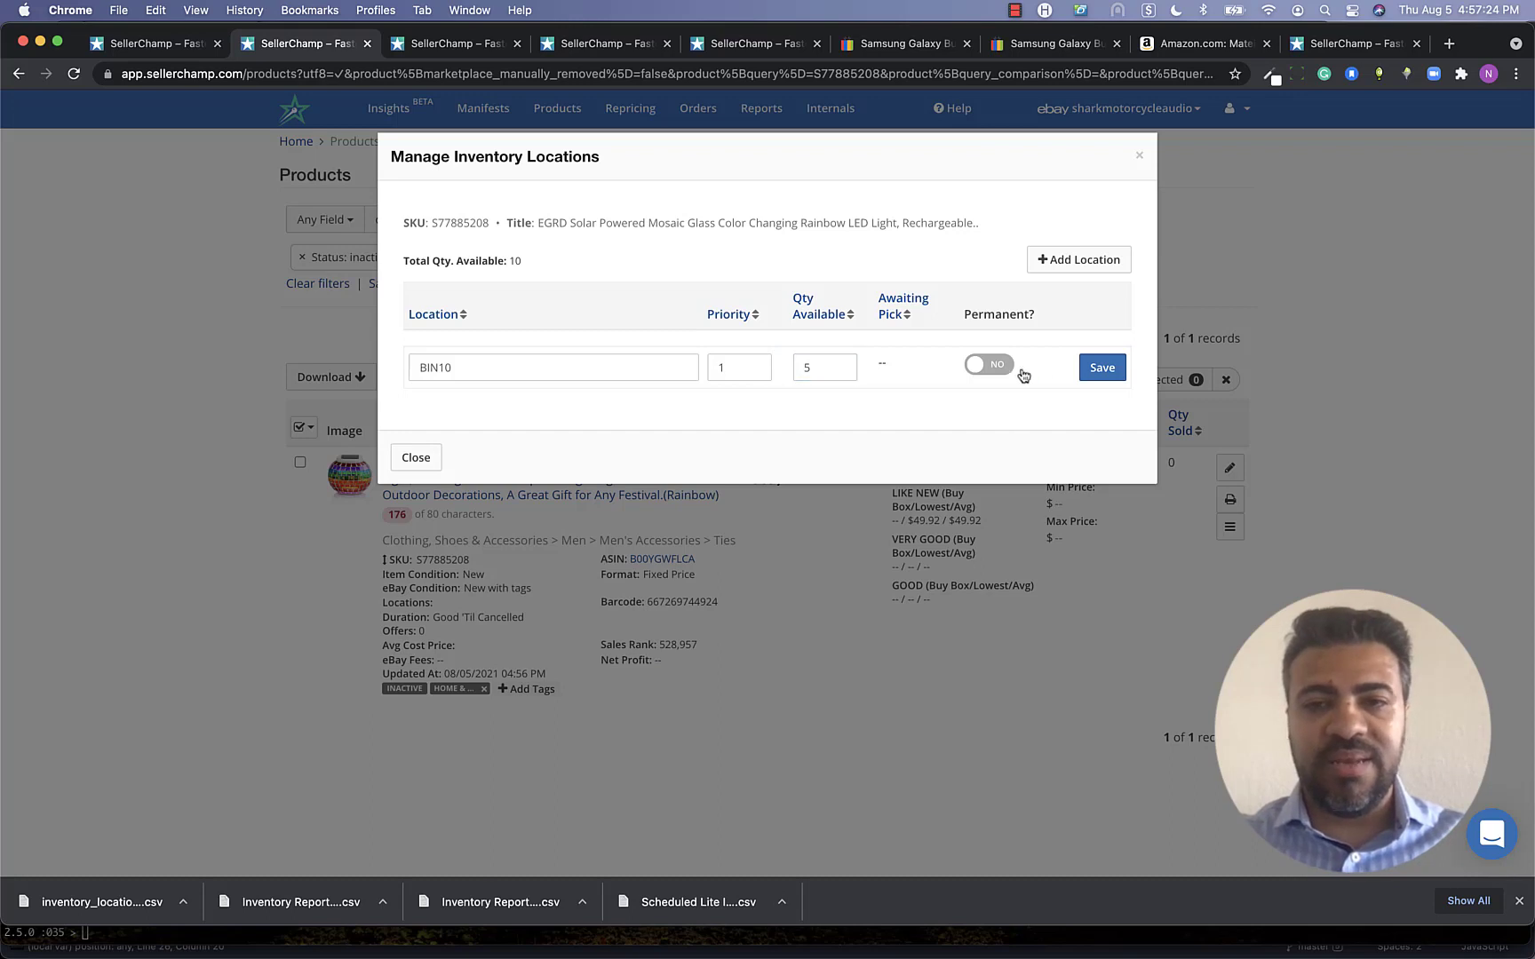
left_click(1103, 374)
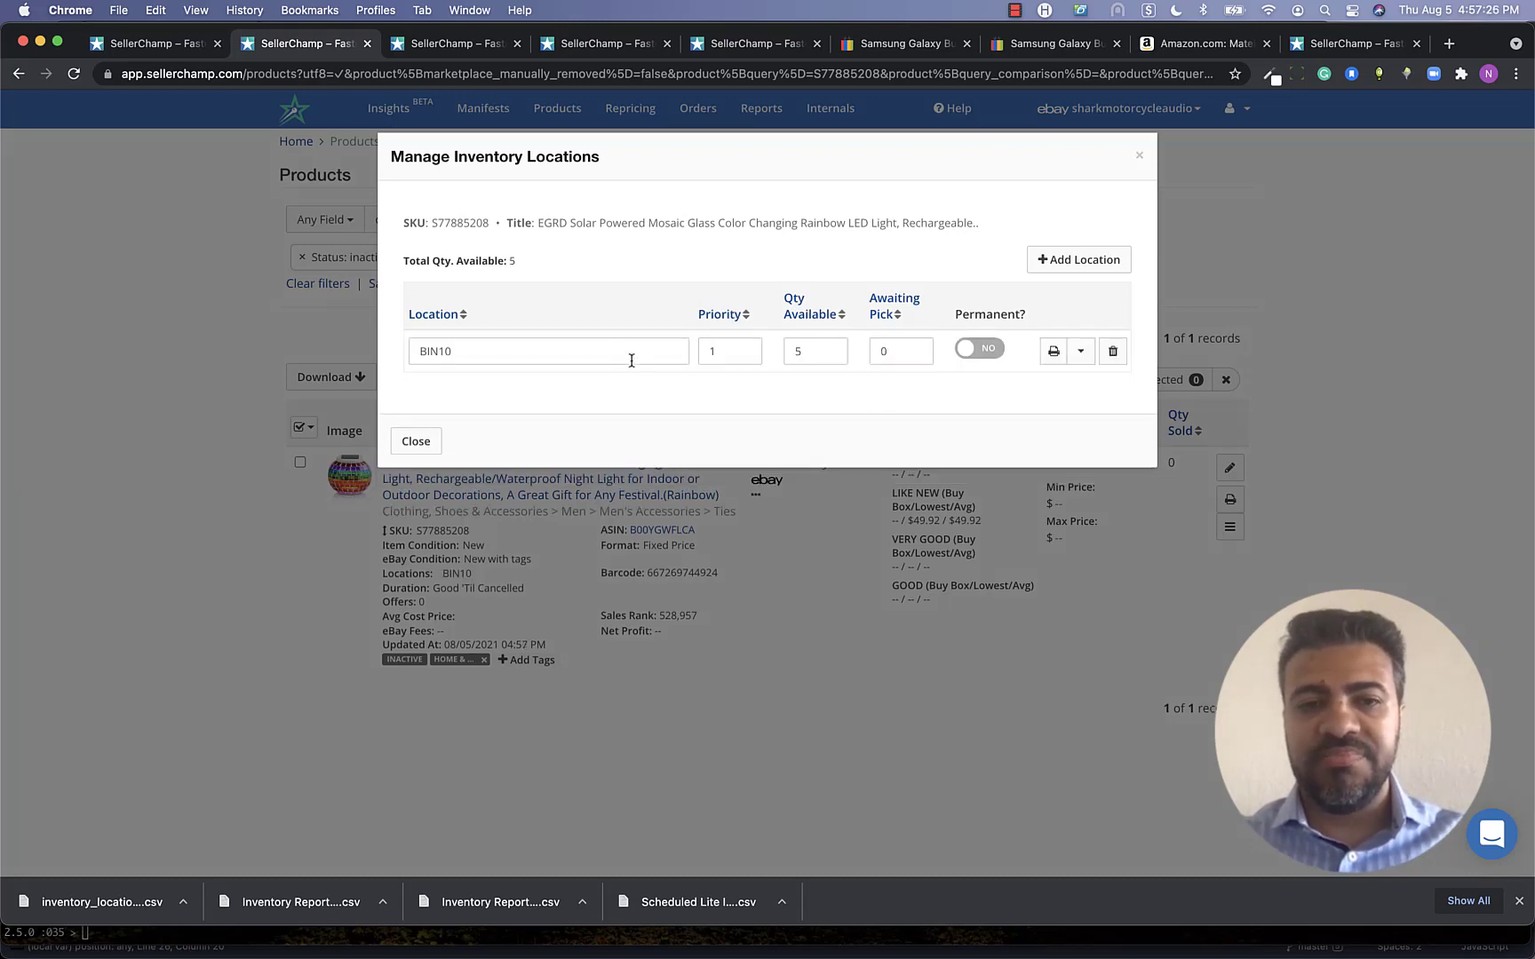
Step: Add a second inventory location, BIN11, with an available quantity of 5 and save it
left_click(1108, 258)
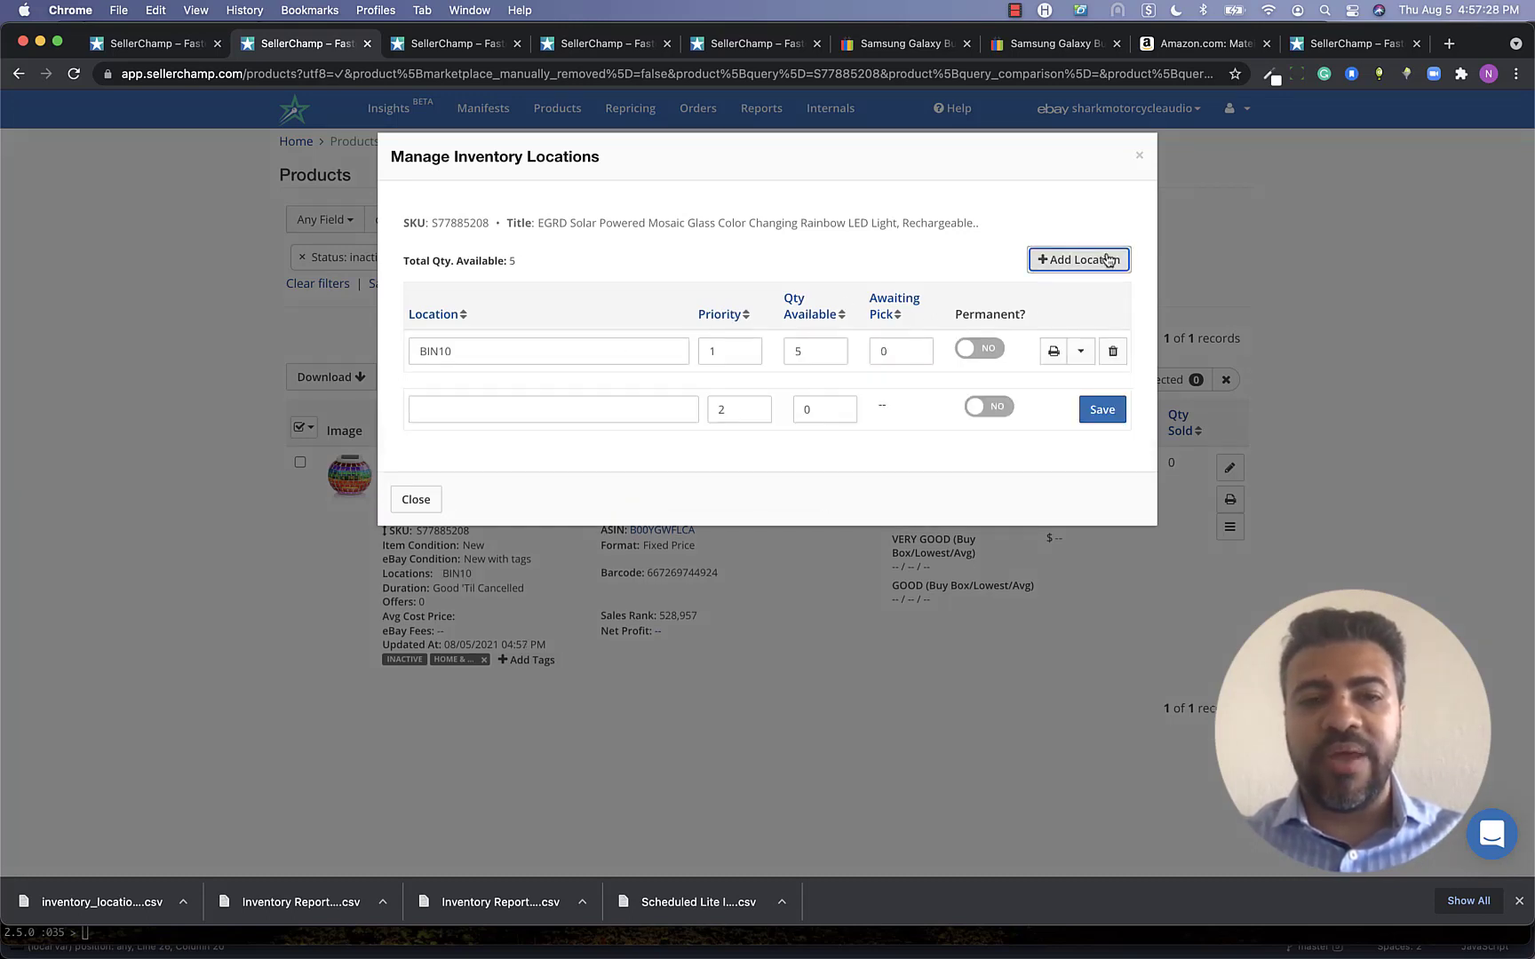
left_click(589, 407)
type("B")
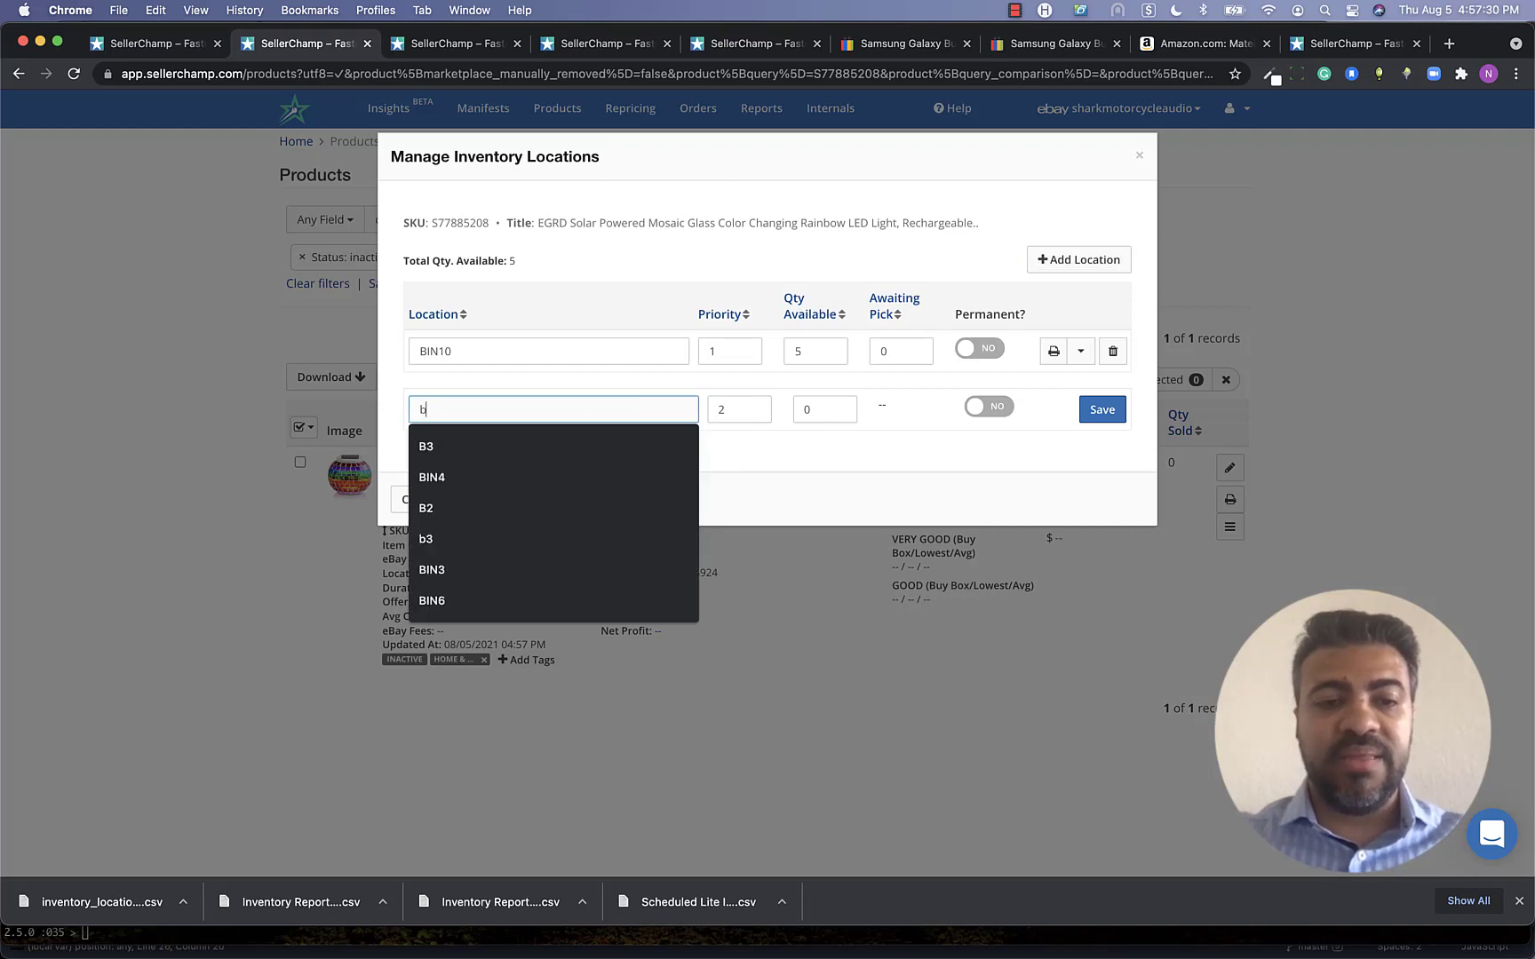
type("IN11")
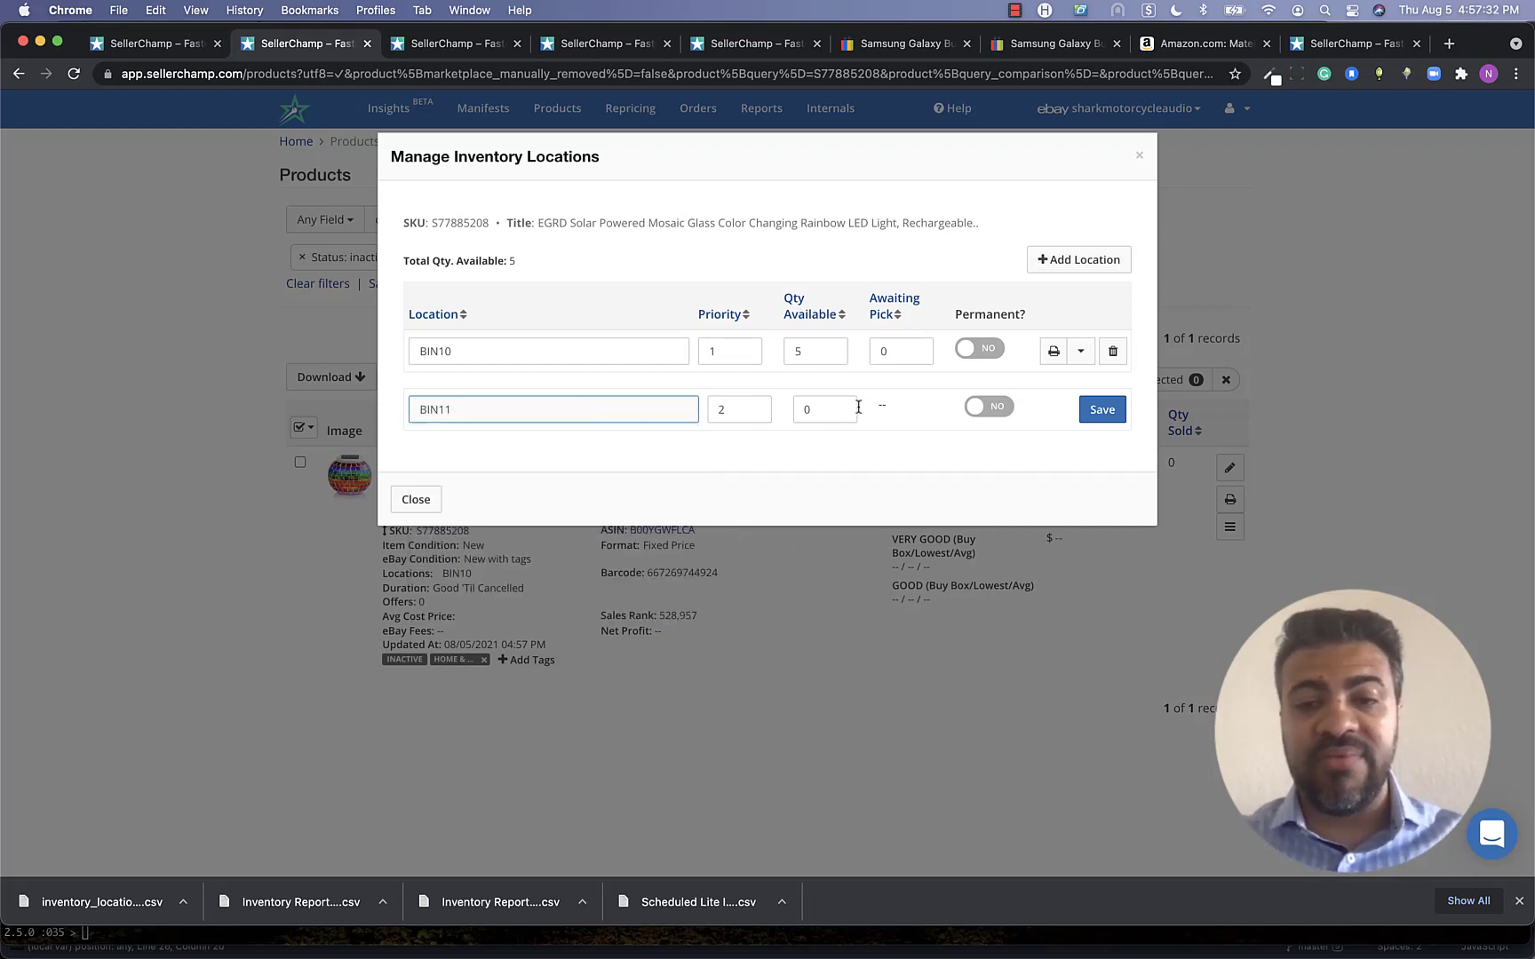
left_click(853, 411)
key("BackSpace")
type("5")
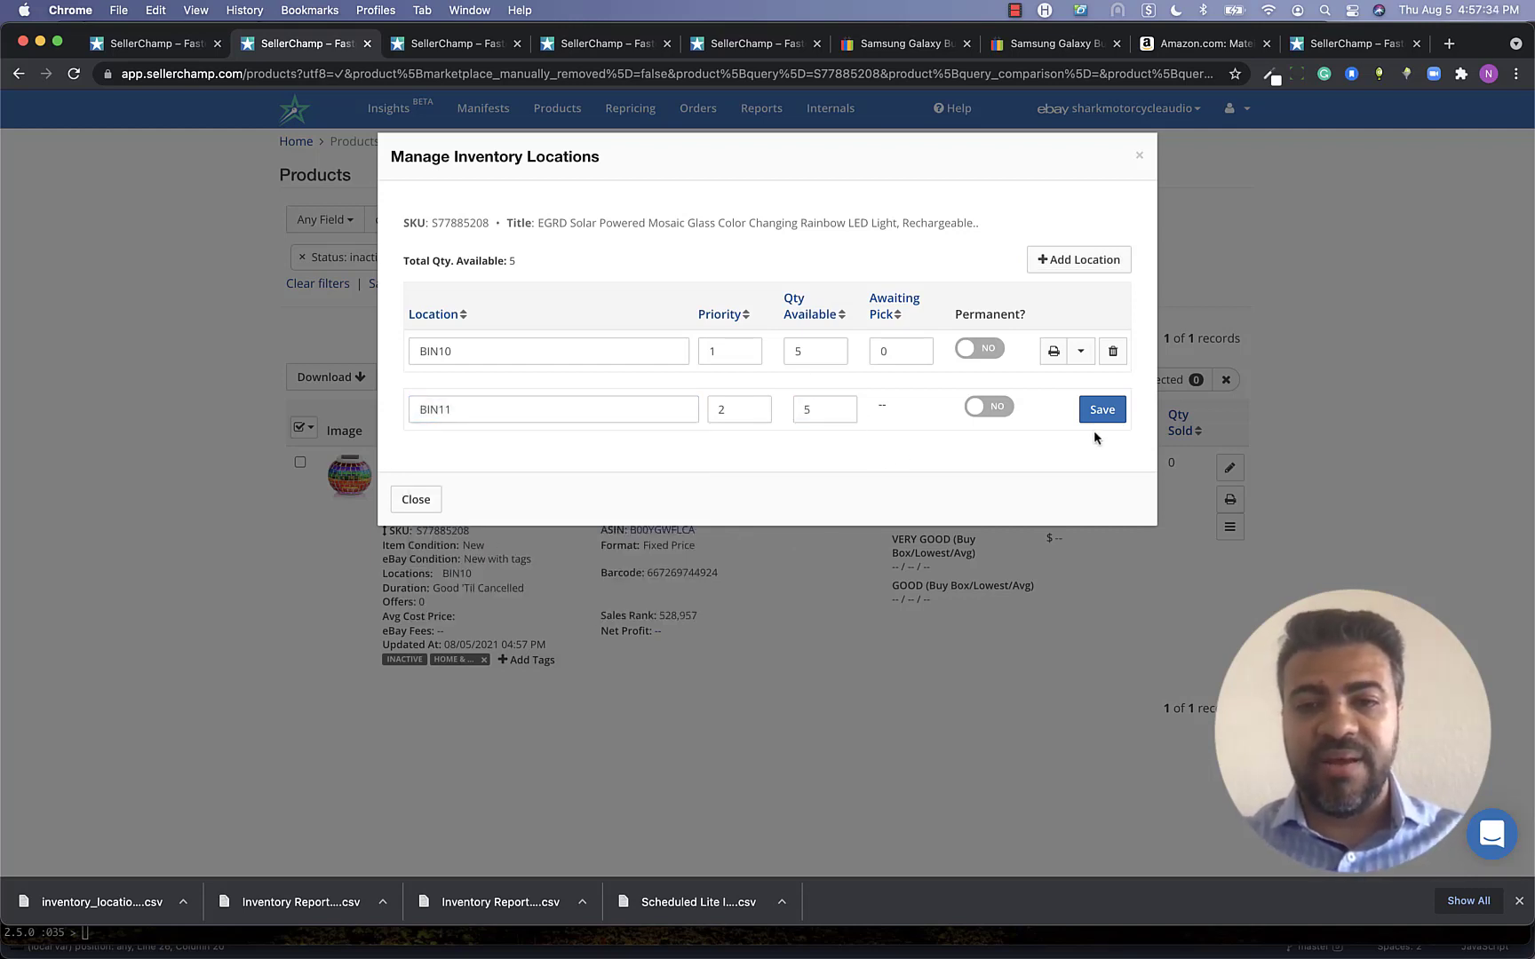
left_click(1107, 418)
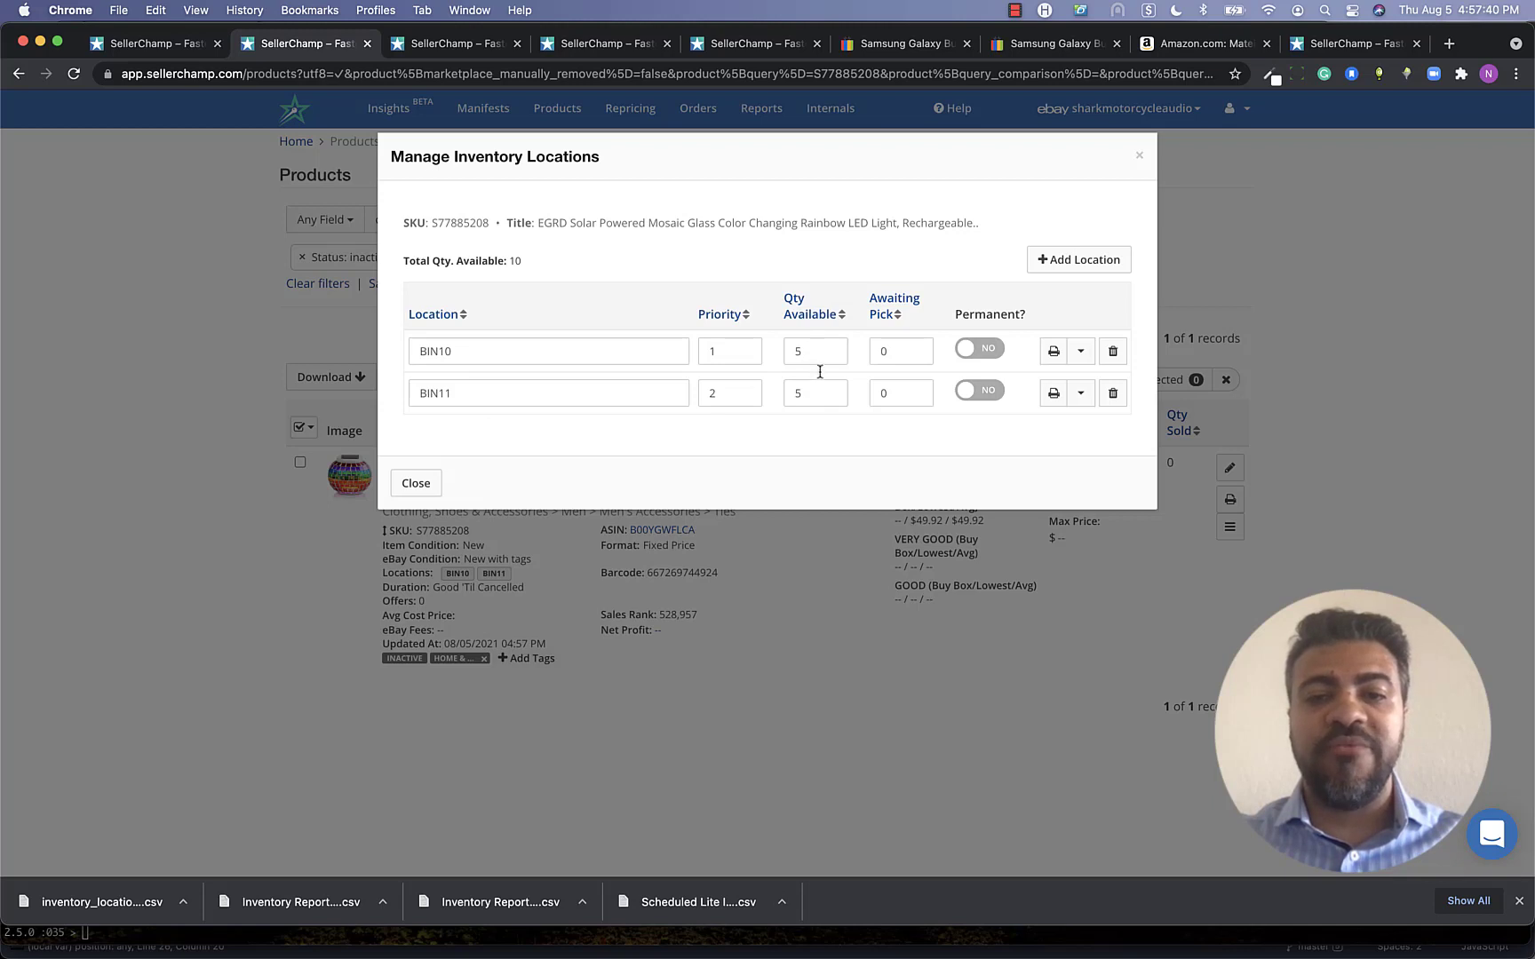
Step: Review the priority and available quantity of the BIN10 and BIN11 locations
left_click(735, 353)
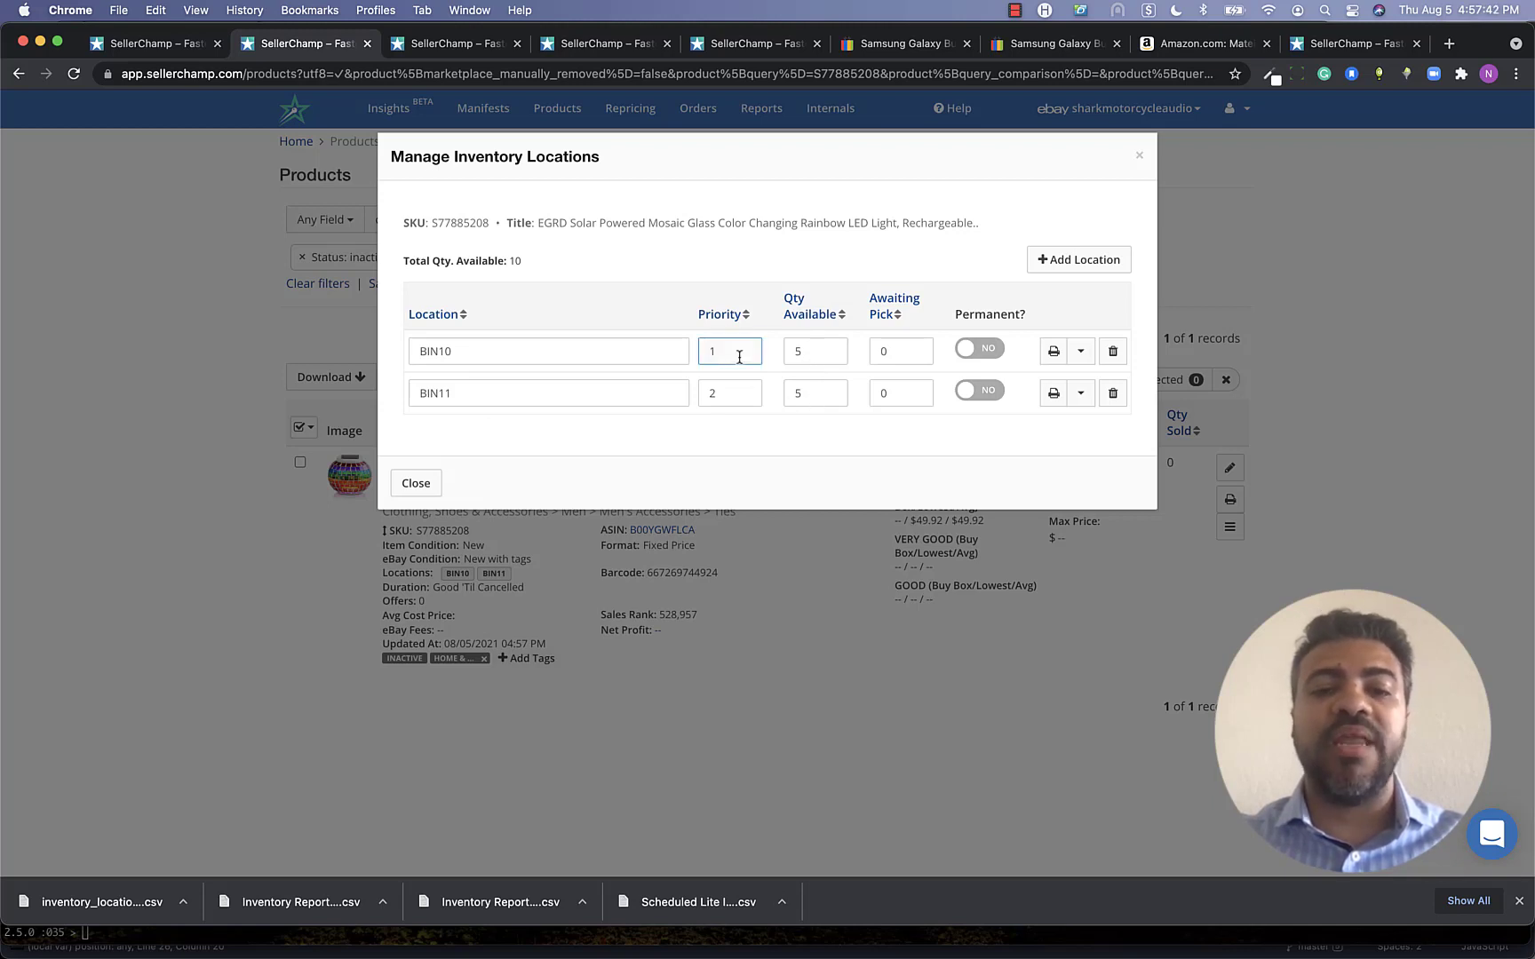
left_click(734, 394)
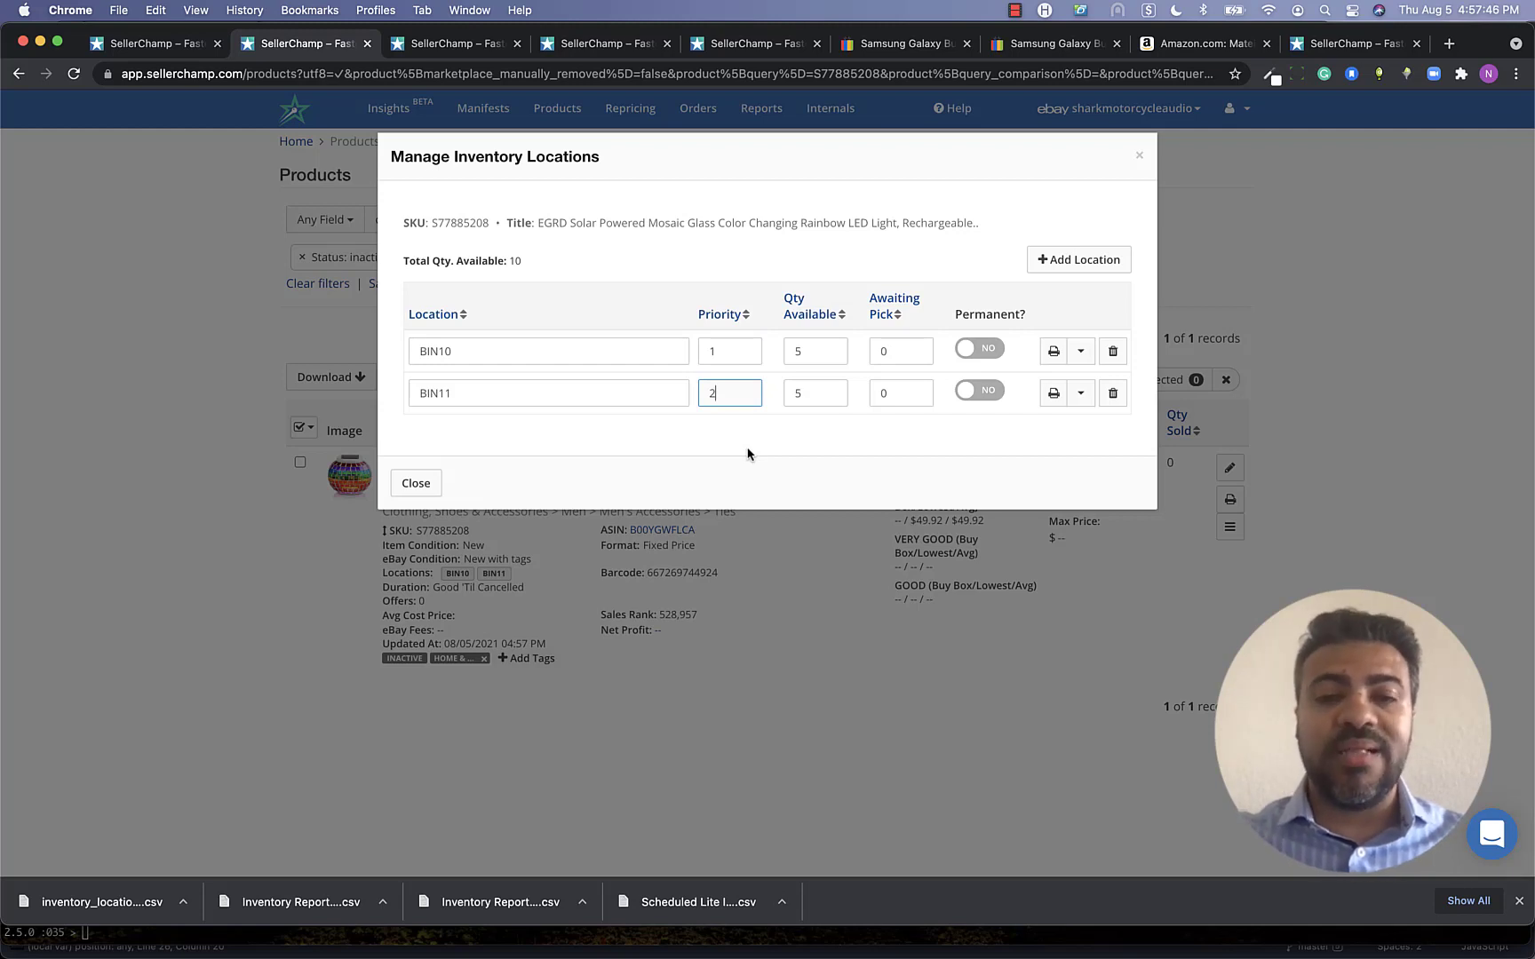
left_click_drag(802, 351, 785, 349)
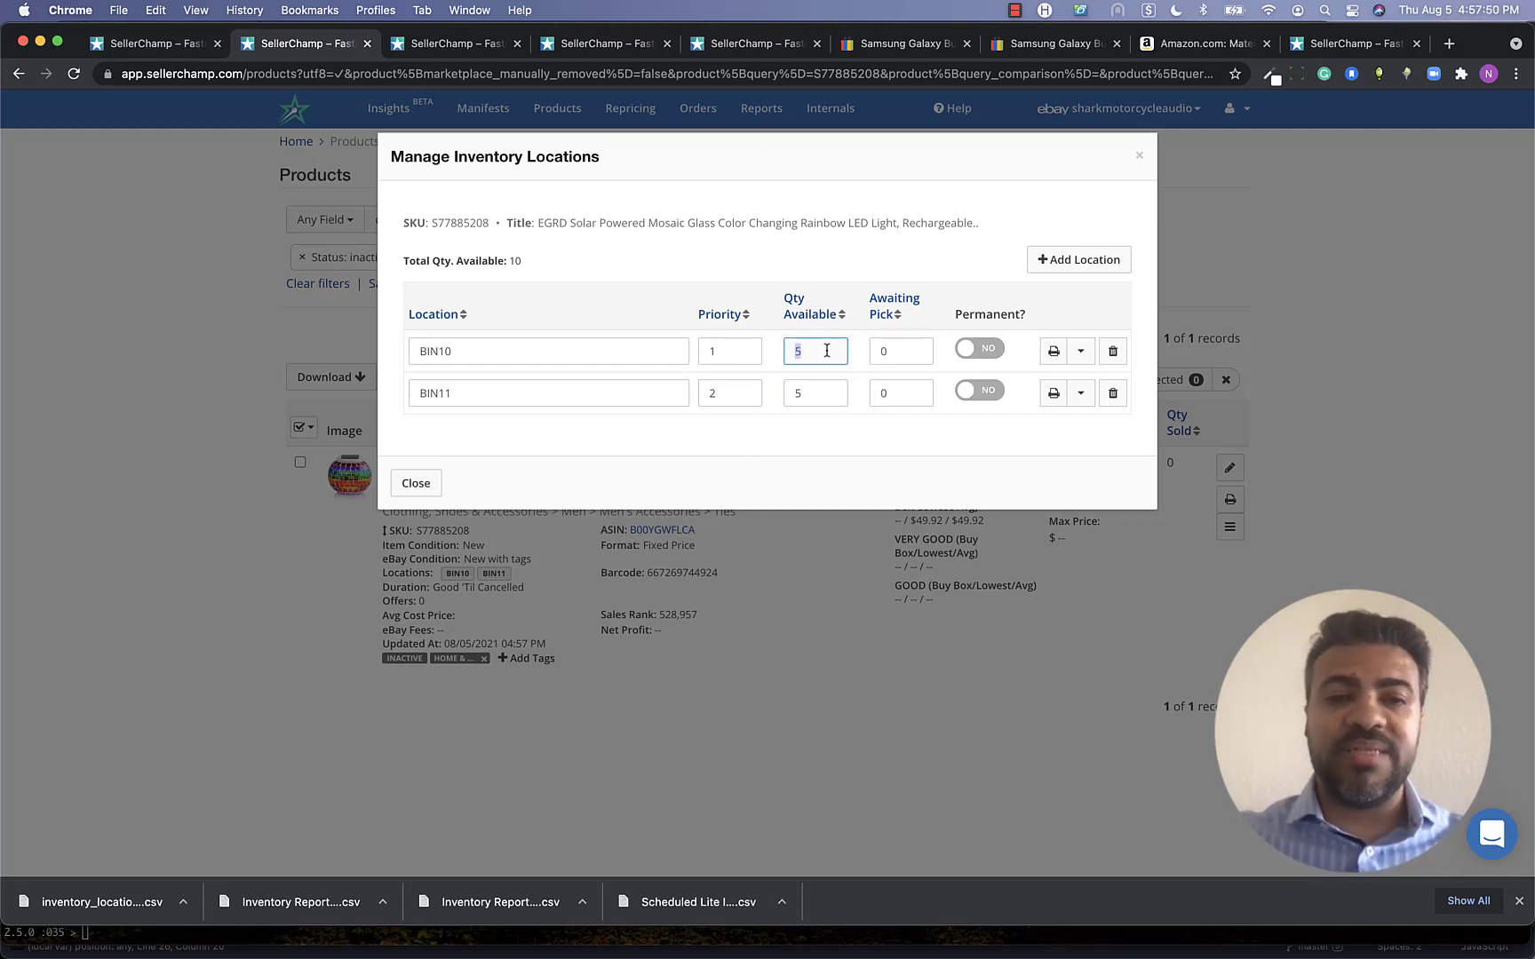
left_click(818, 395)
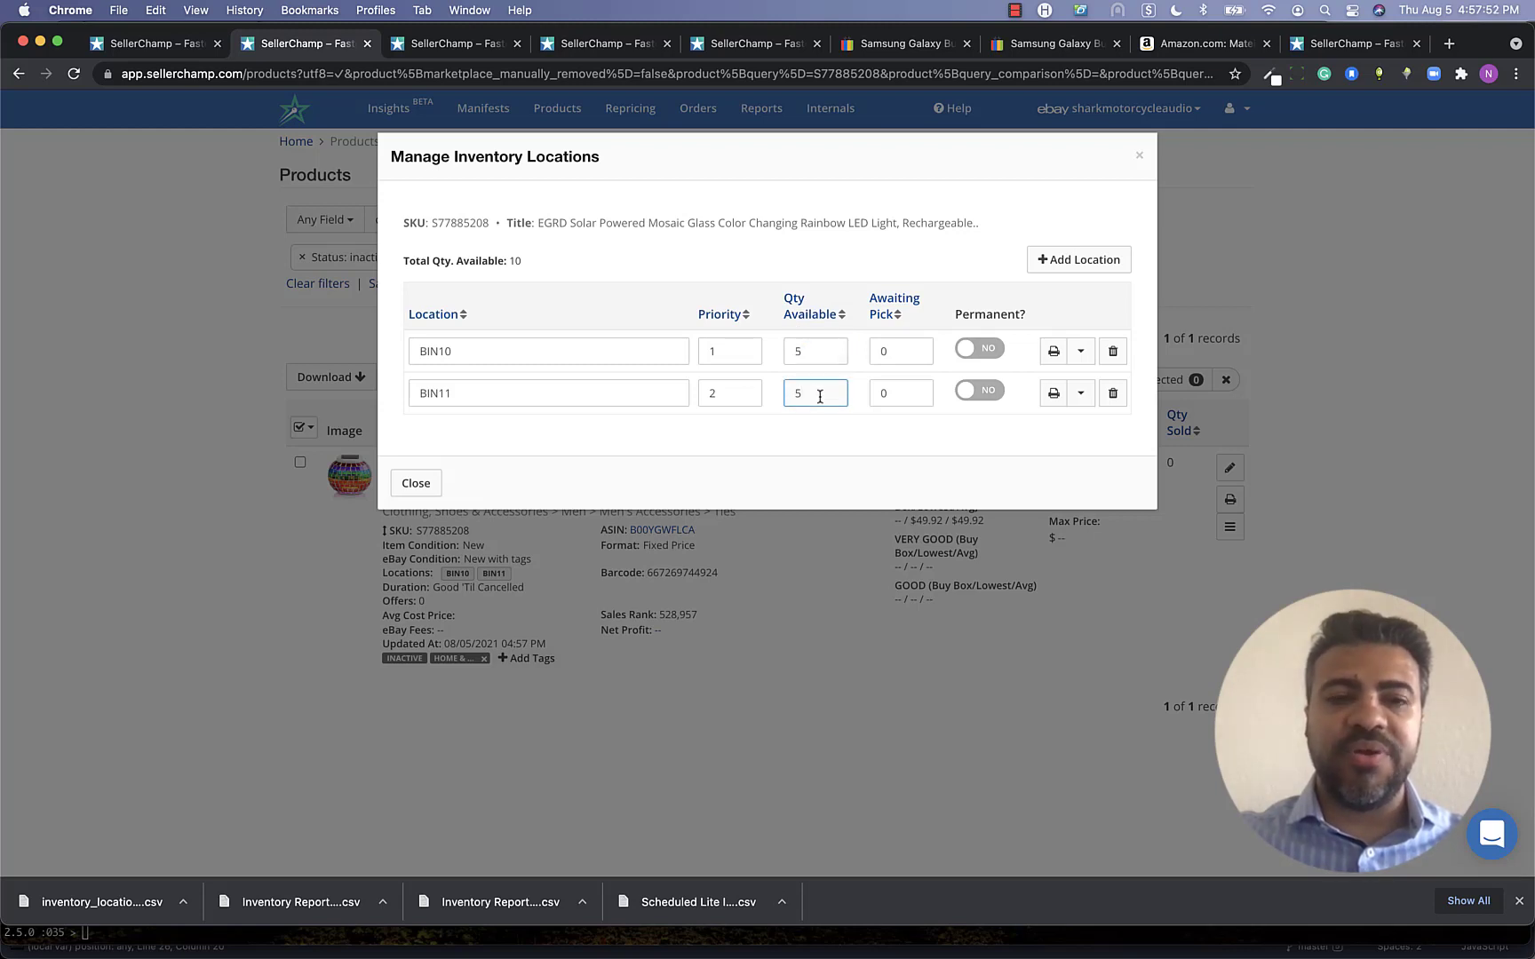
left_click_drag(808, 395, 784, 395)
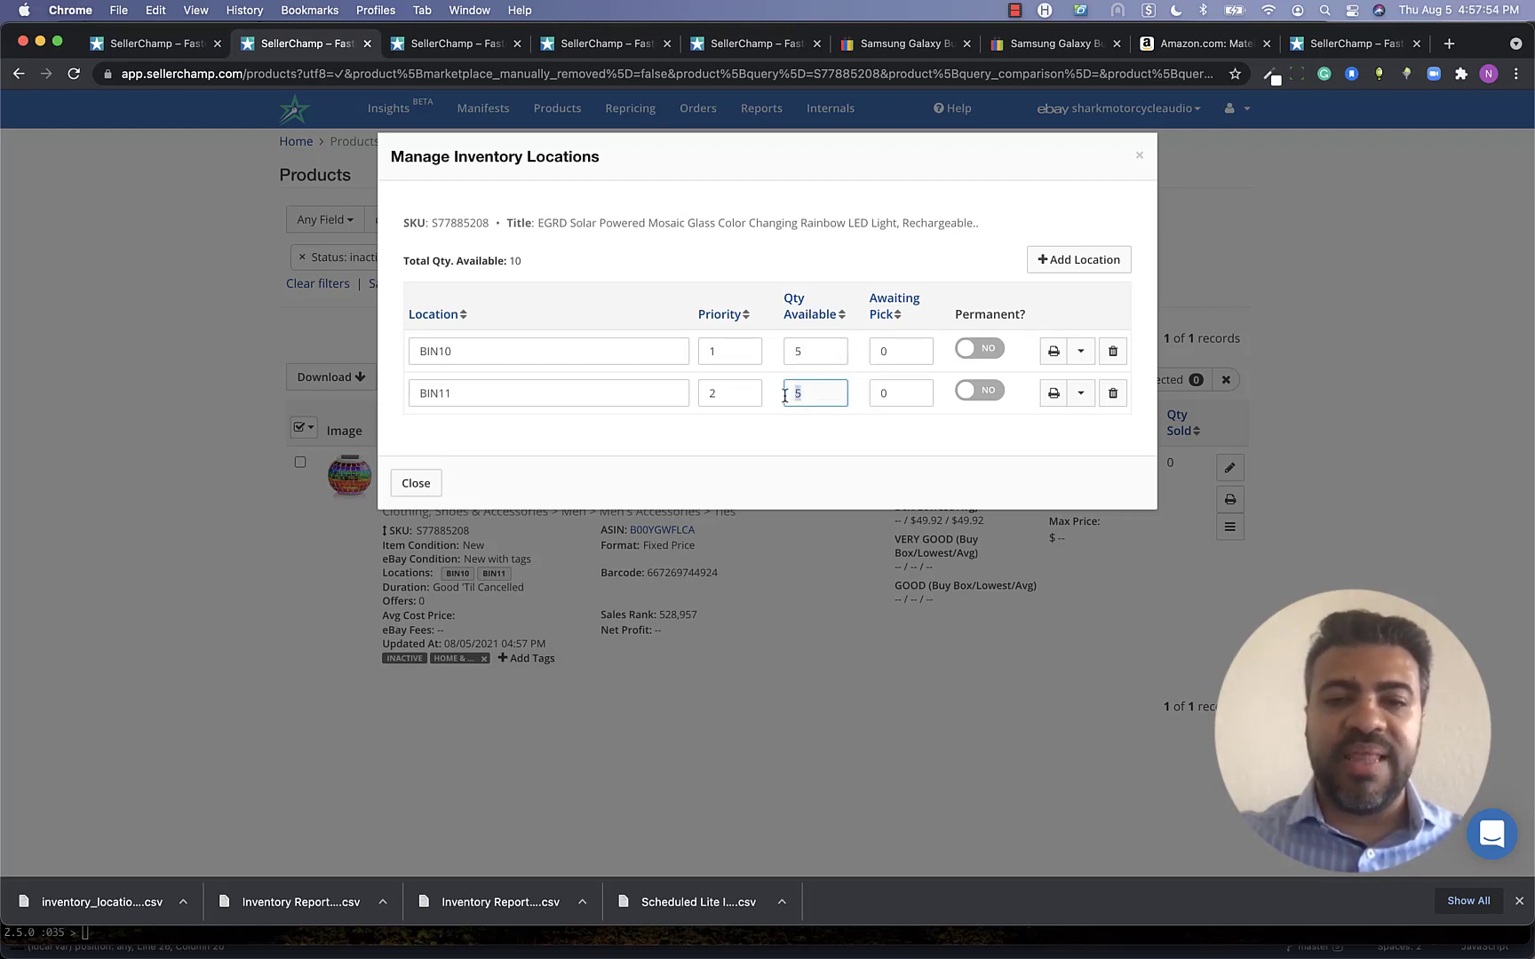
left_click(732, 355)
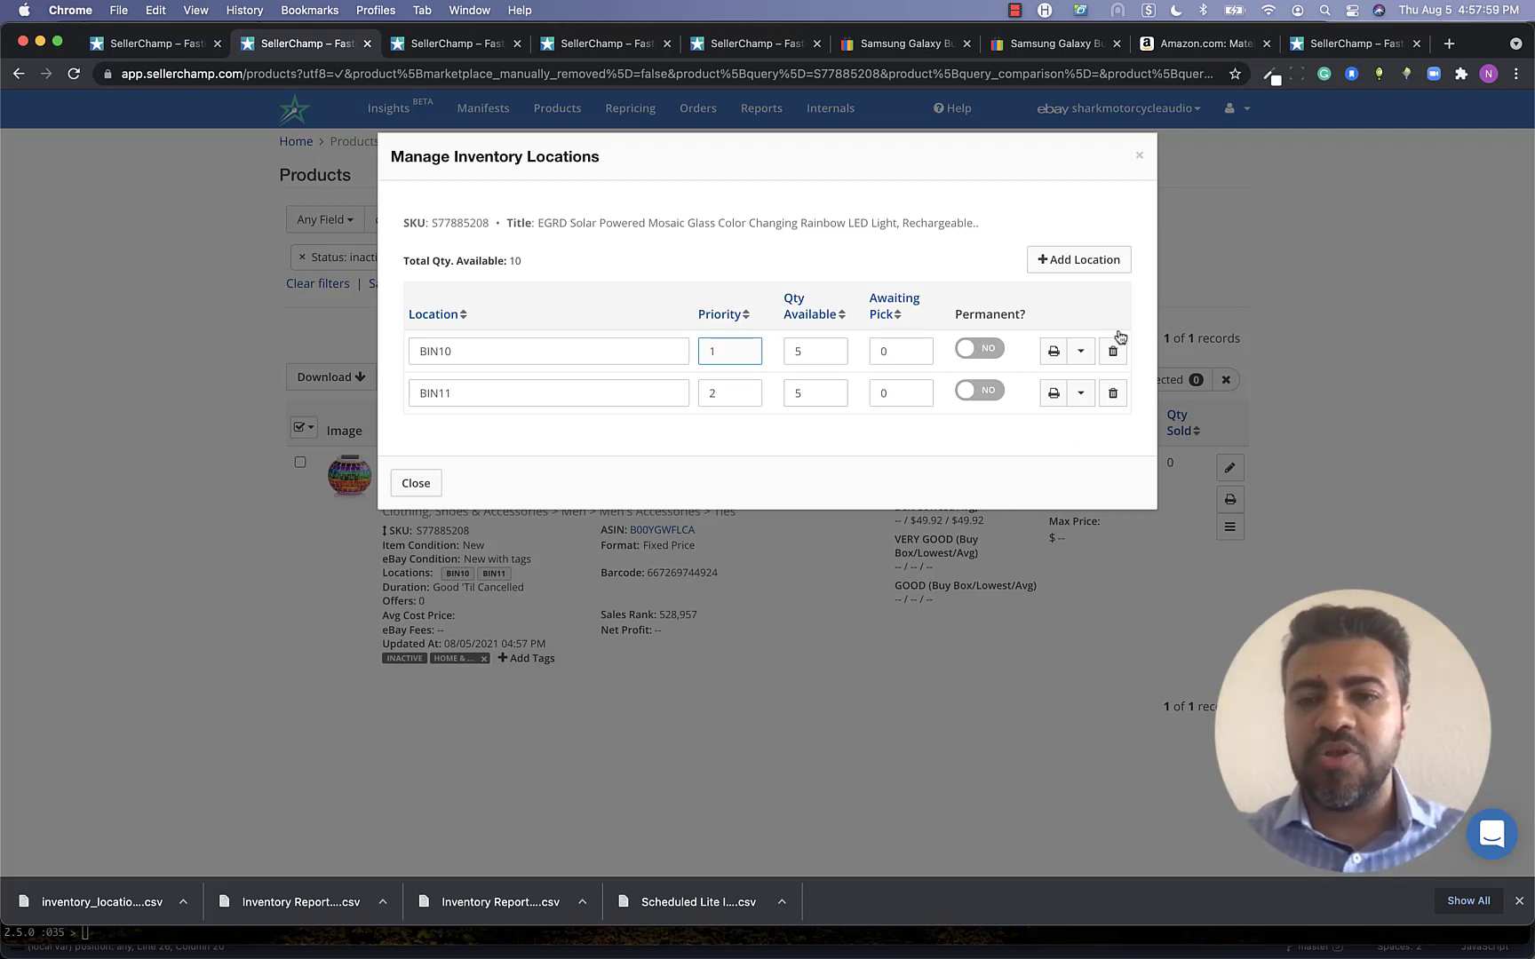
Step: Preview the printable label for the BIN10 location, enlarge it to examine the bin name, and close the preview
left_click(1054, 352)
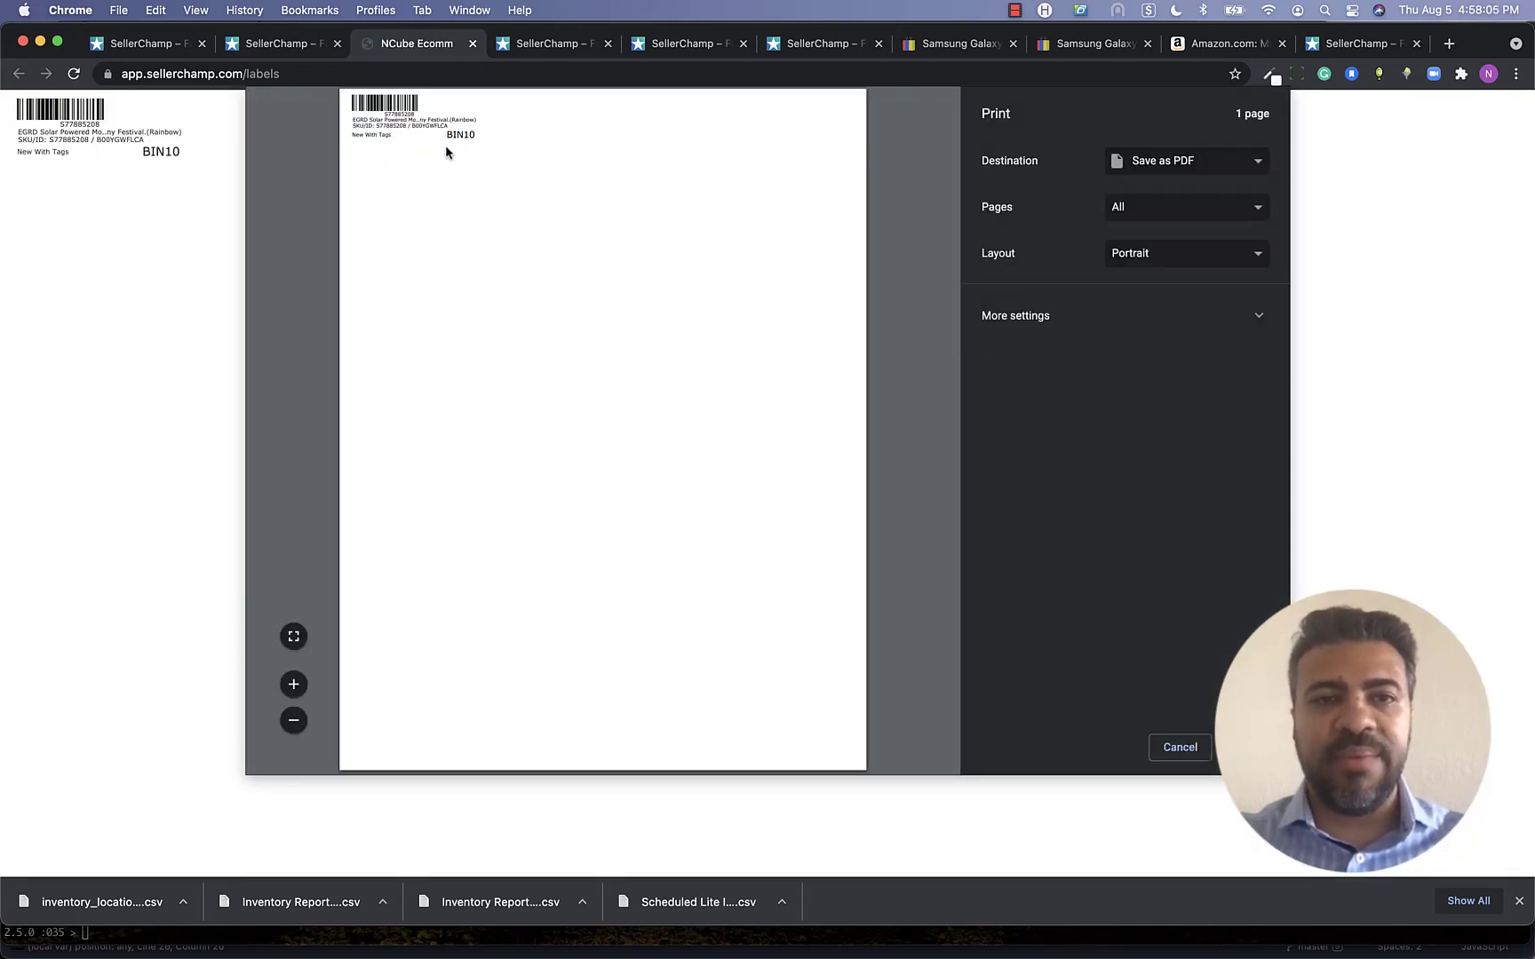
left_click(293, 685)
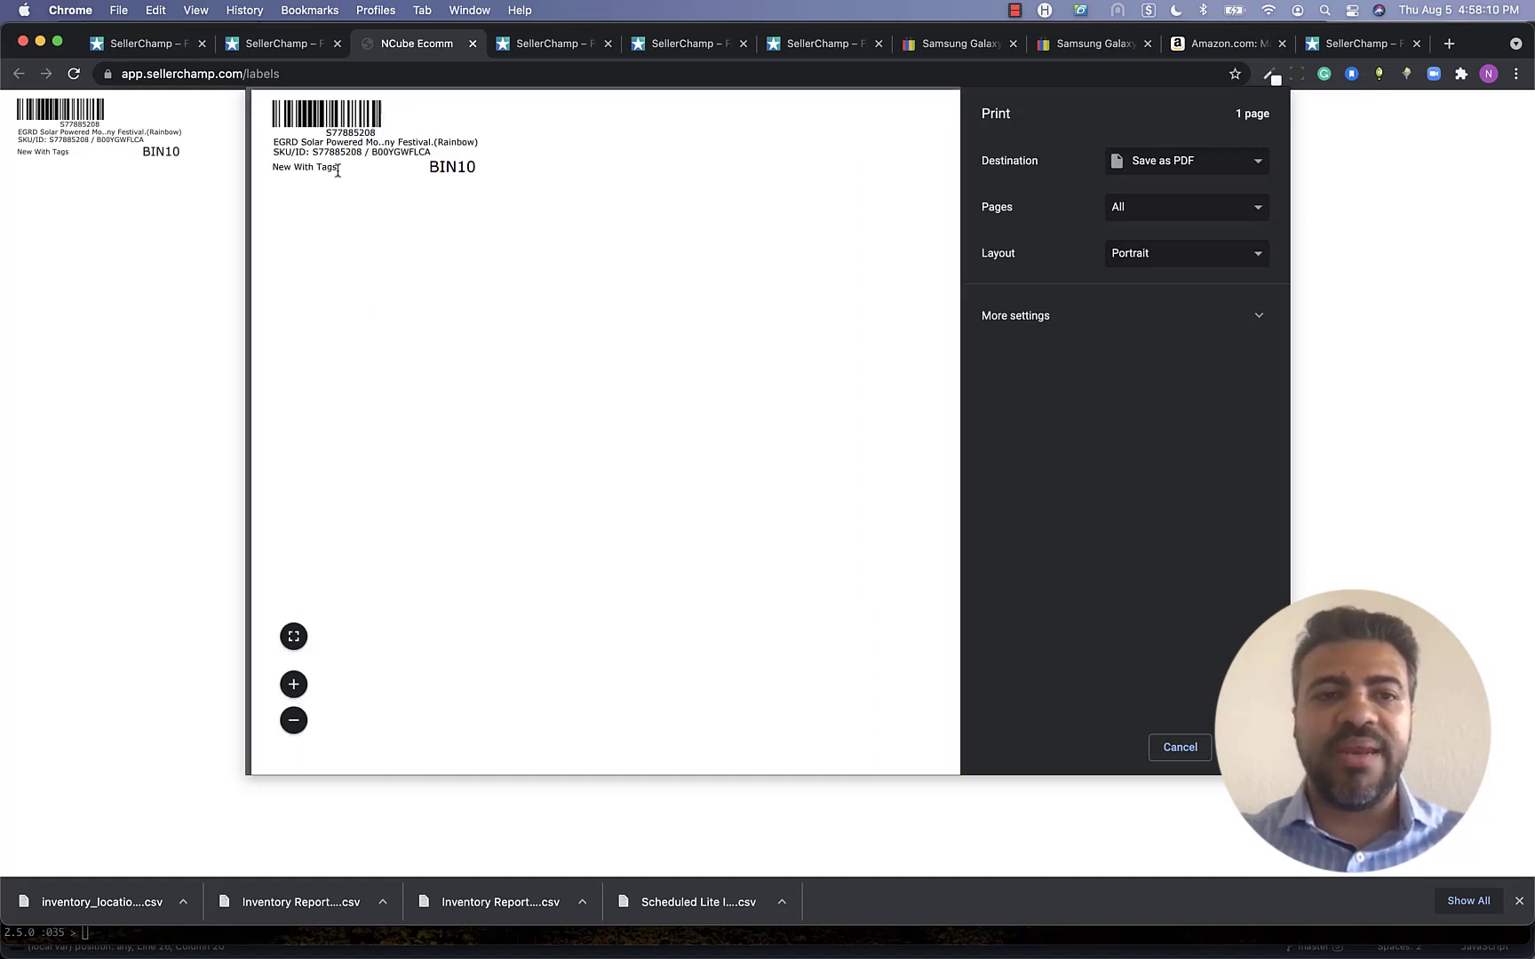
double_click(435, 168)
left_click(472, 44)
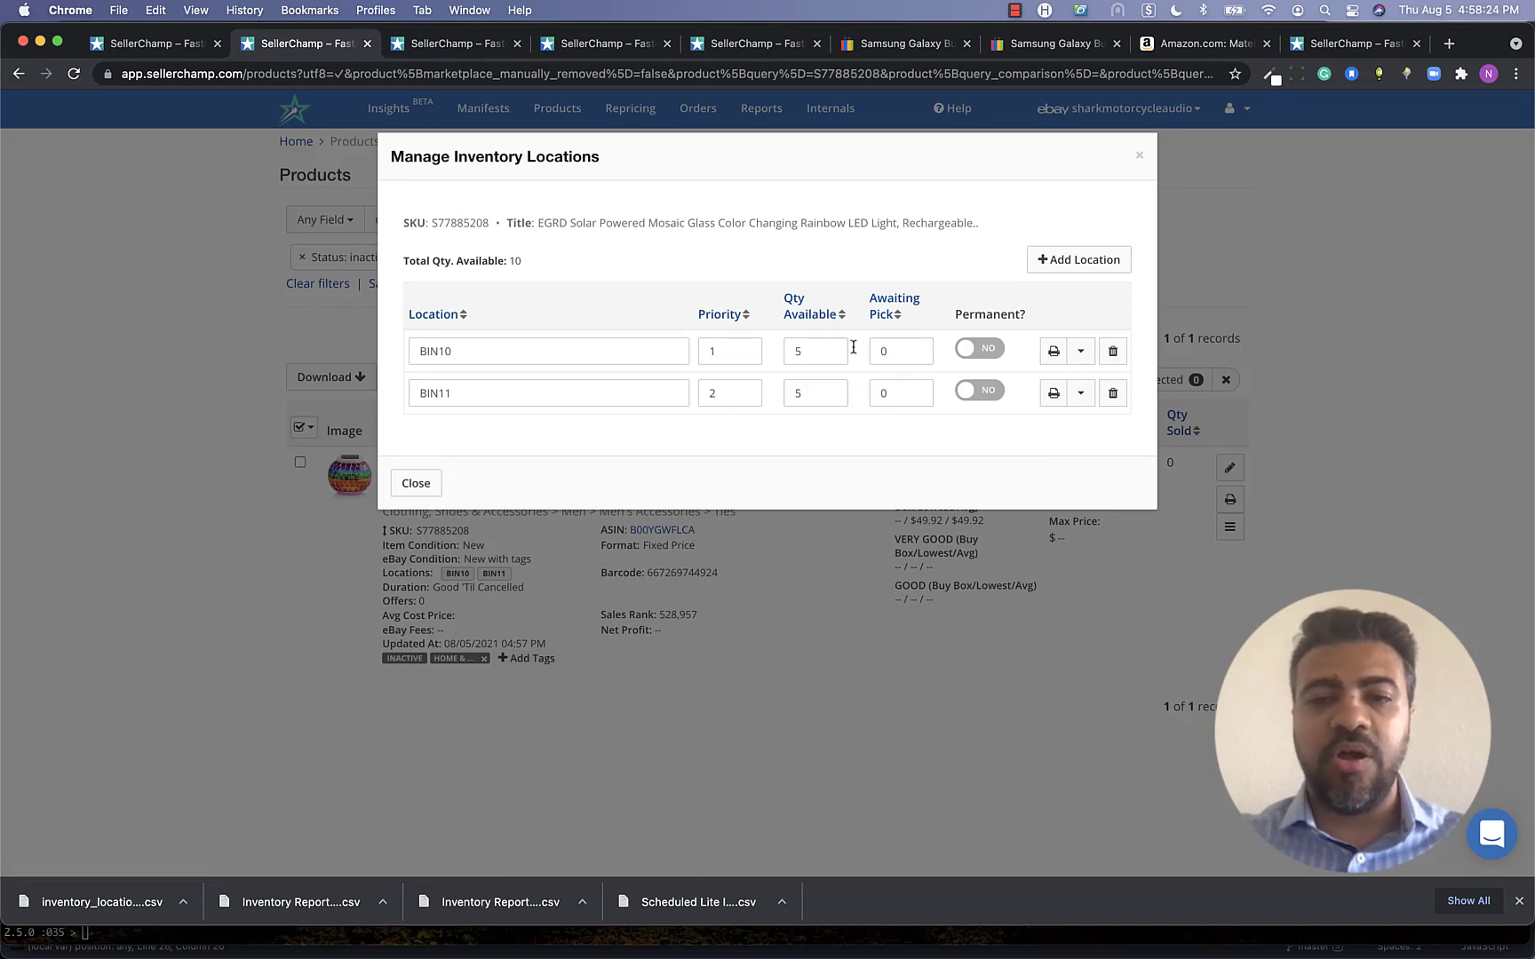
Step: Switch the Permanent setting of the BIN10 location on and back off
left_click(501, 345)
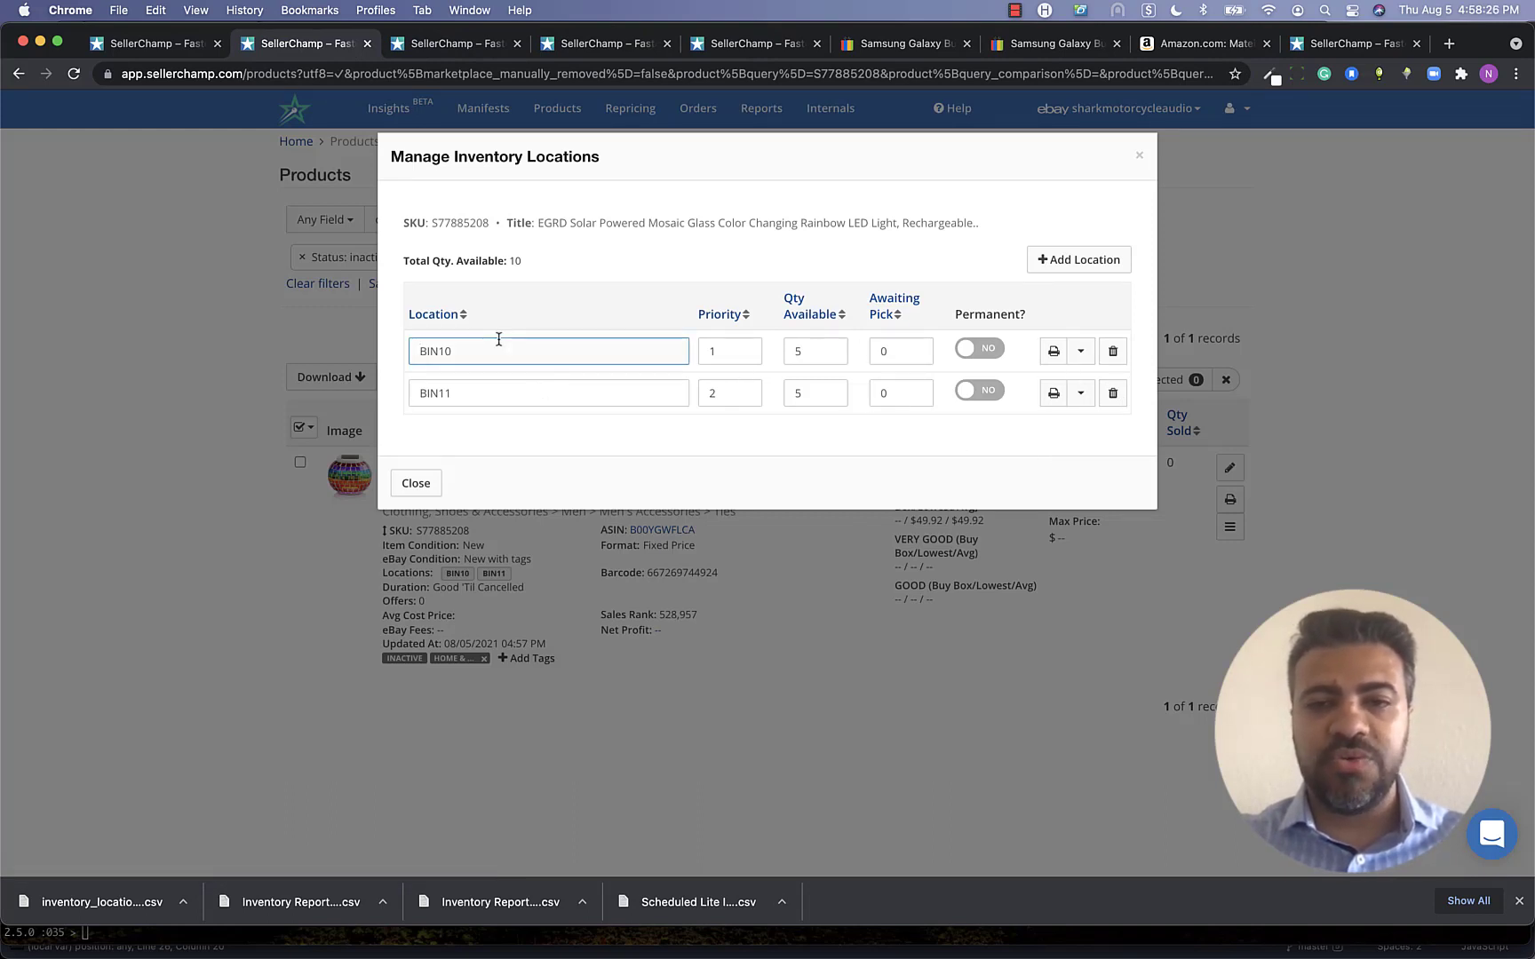
left_click(984, 352)
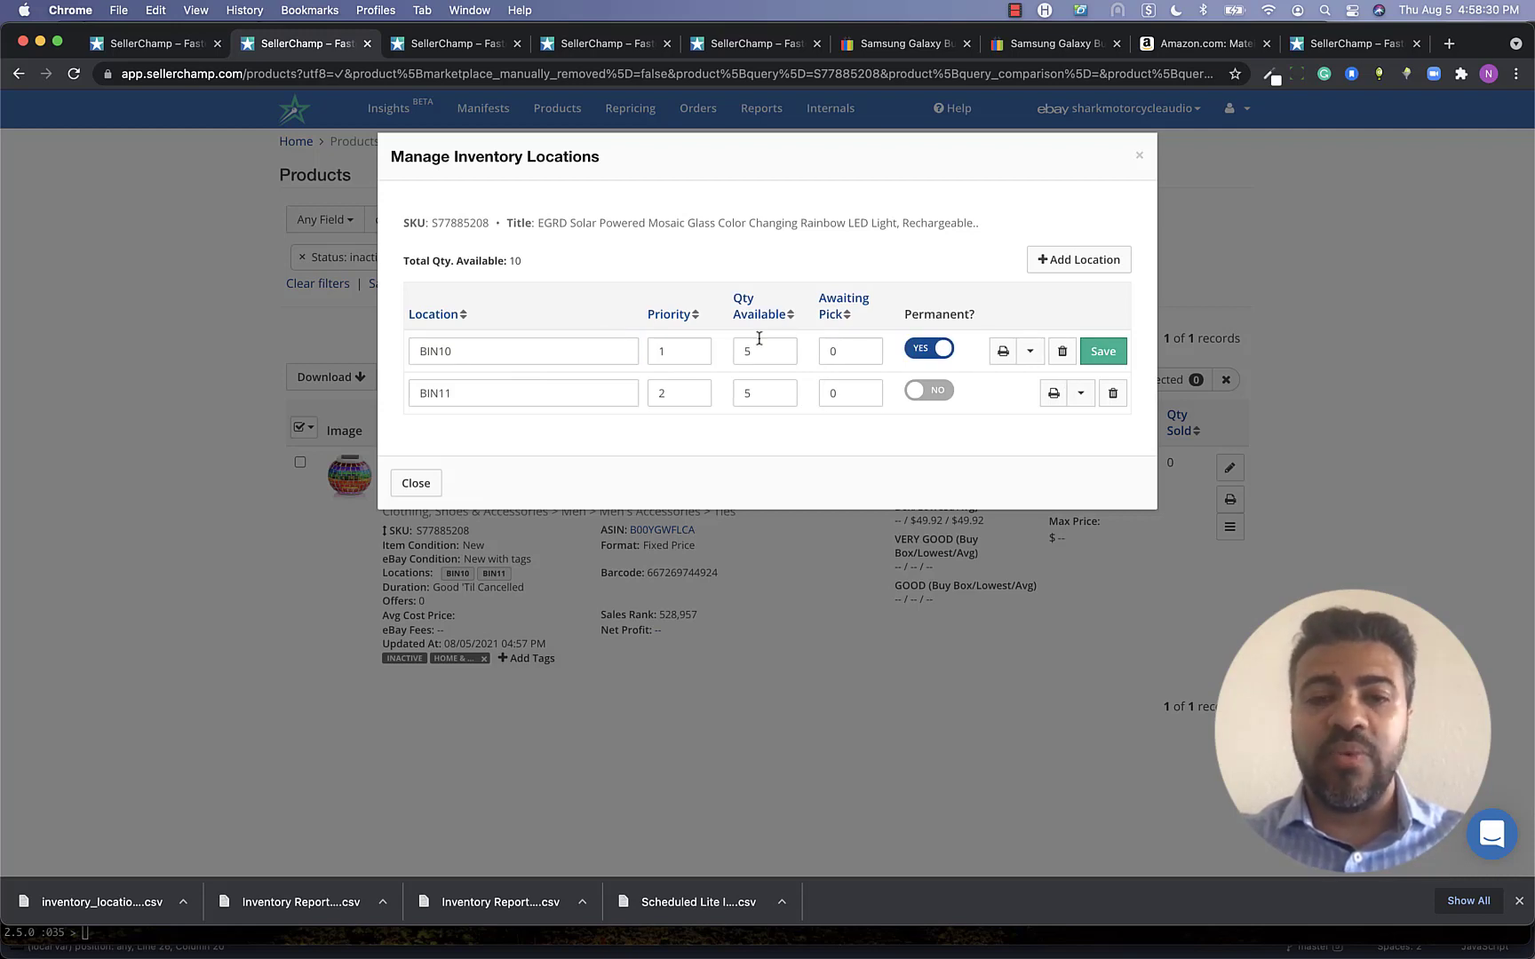
left_click_drag(769, 354, 722, 350)
left_click(924, 348)
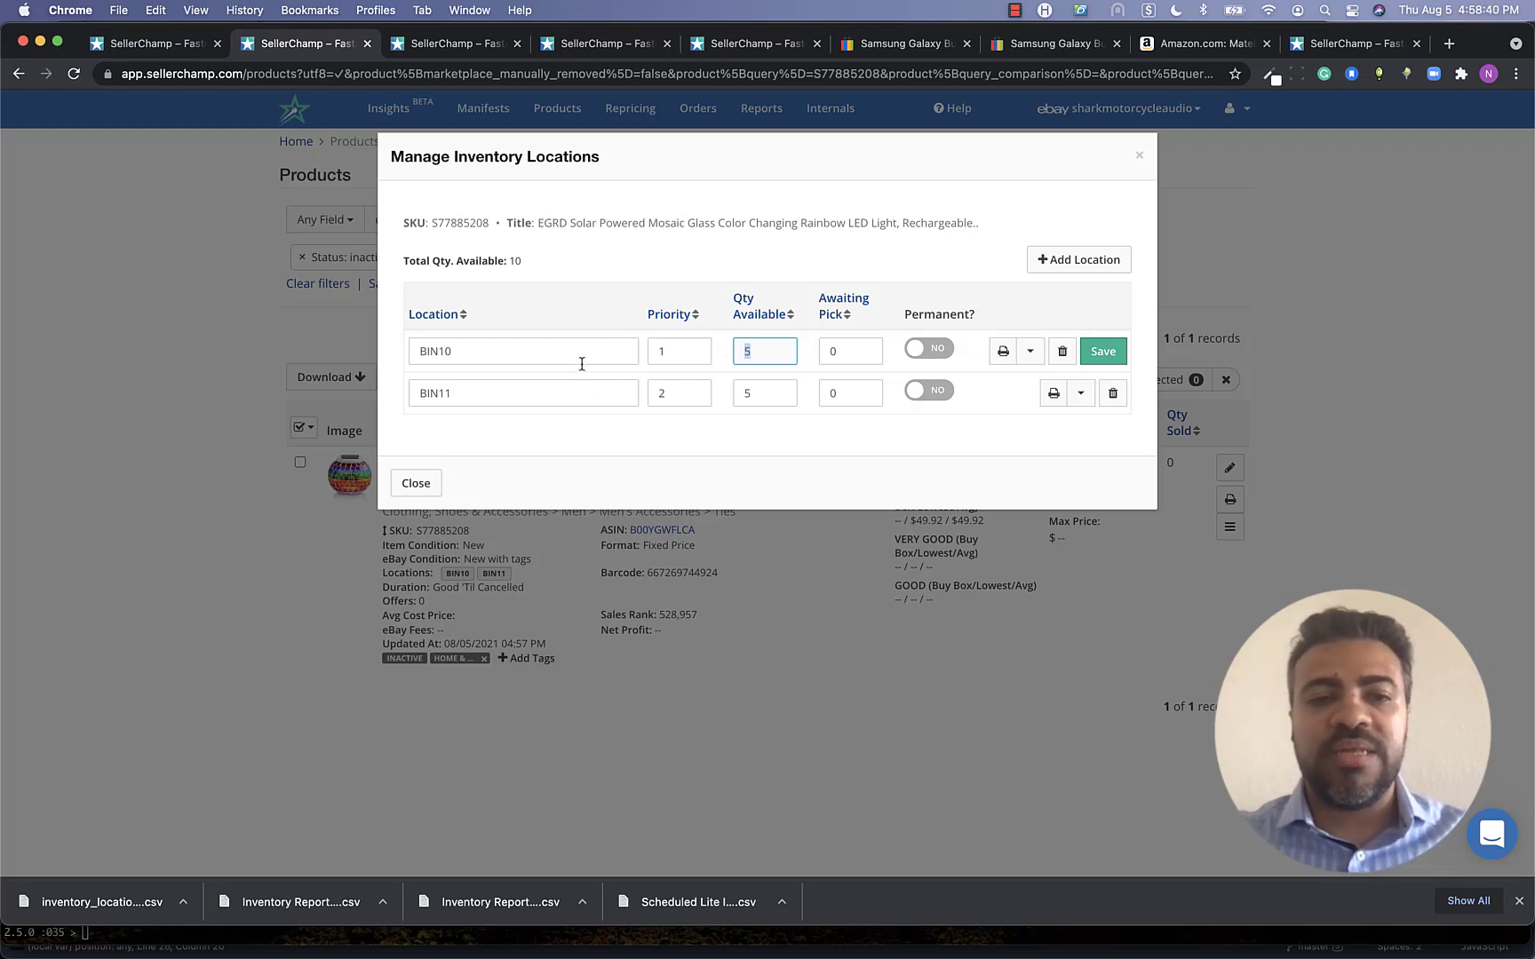
left_click_drag(559, 353, 394, 340)
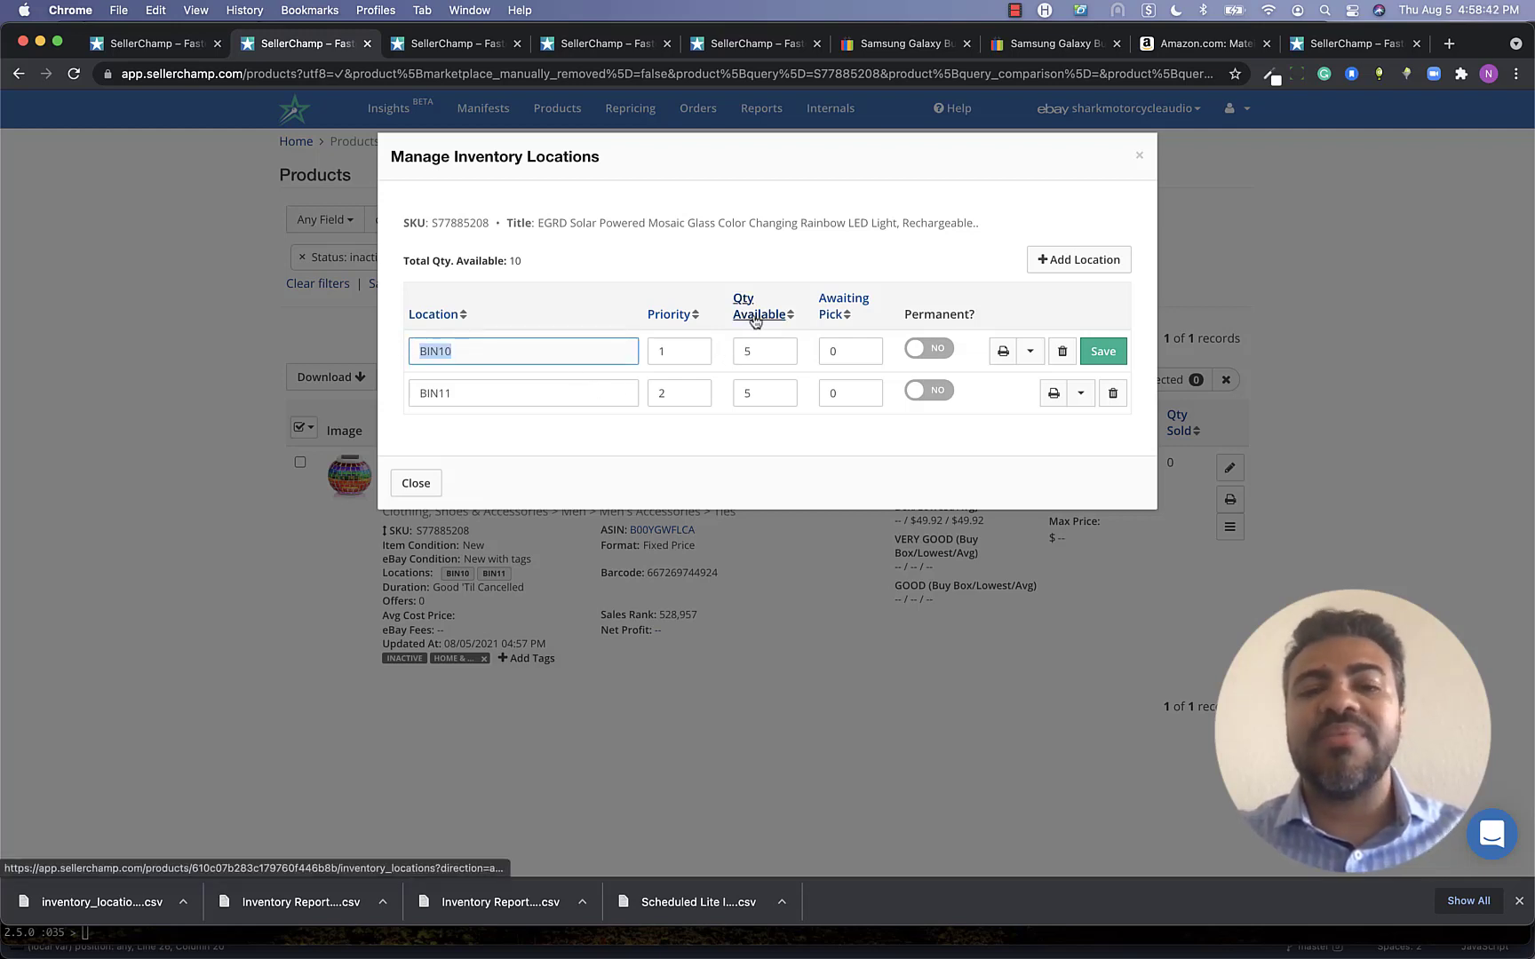
left_click(779, 276)
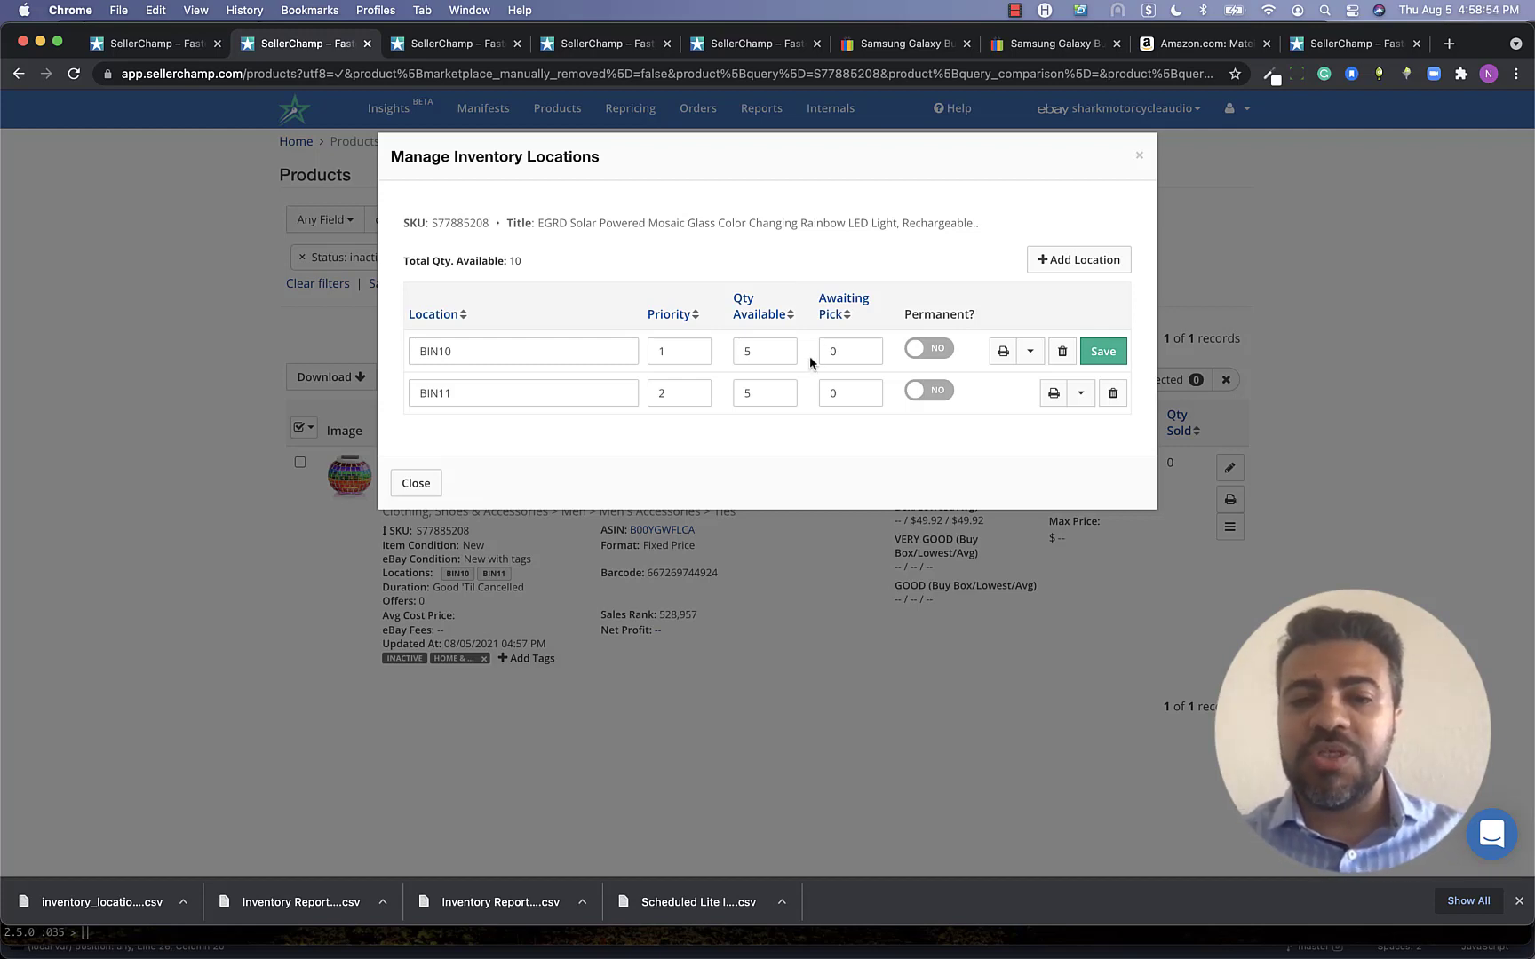
Step: Try making the BIN10 location permanent, switch the setting back off without saving, and close the inventory locations dialog
left_click(931, 350)
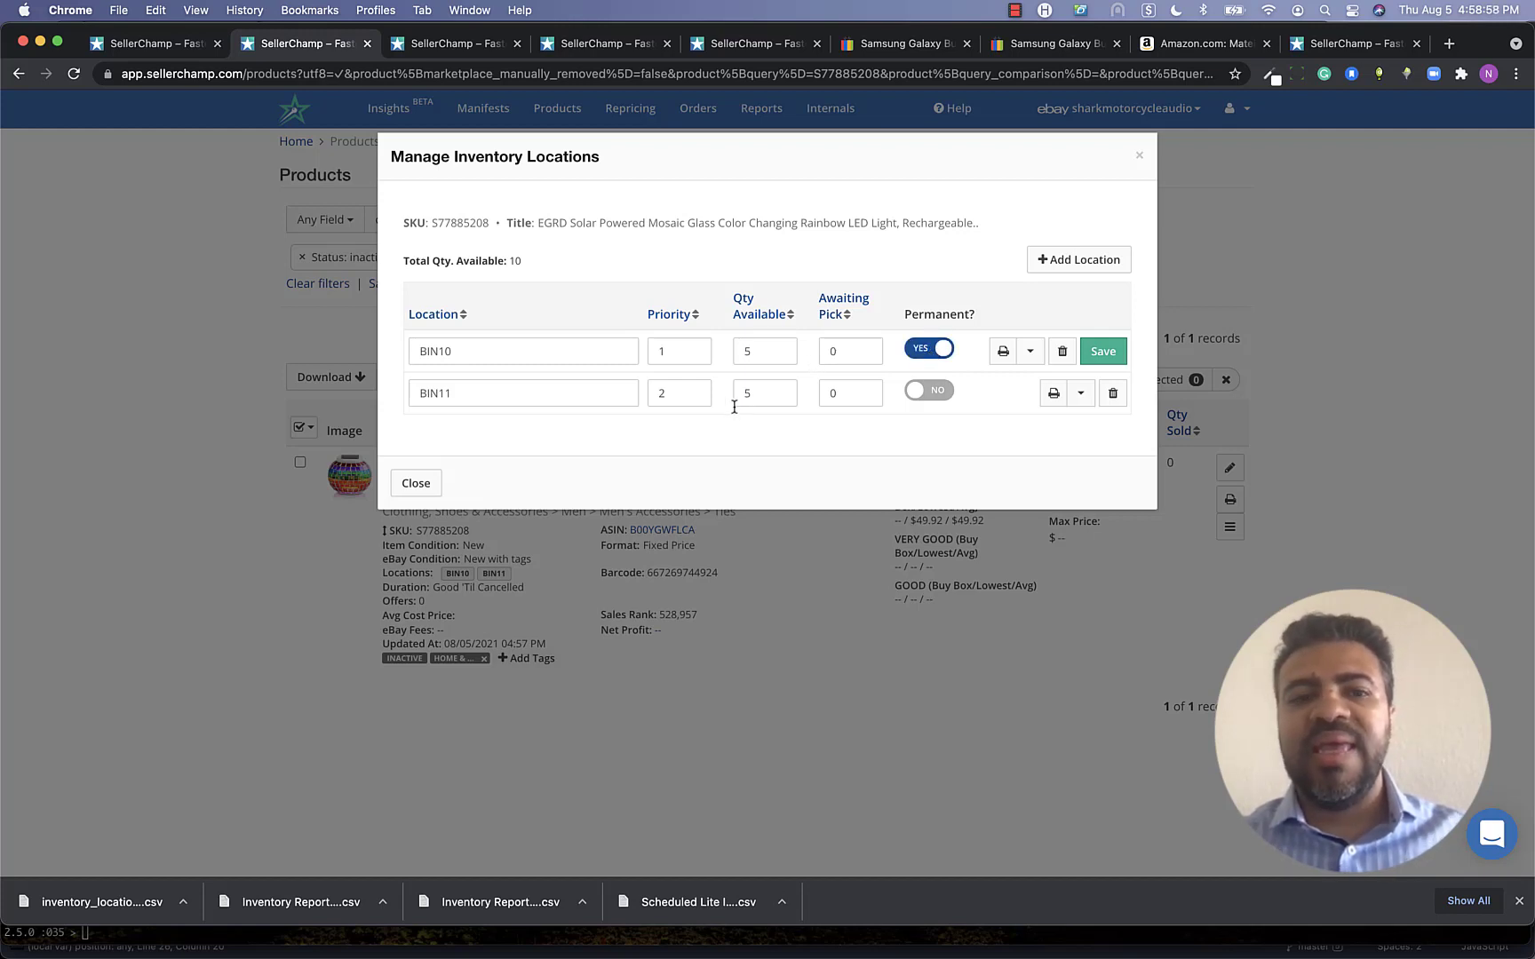
double_click(764, 351)
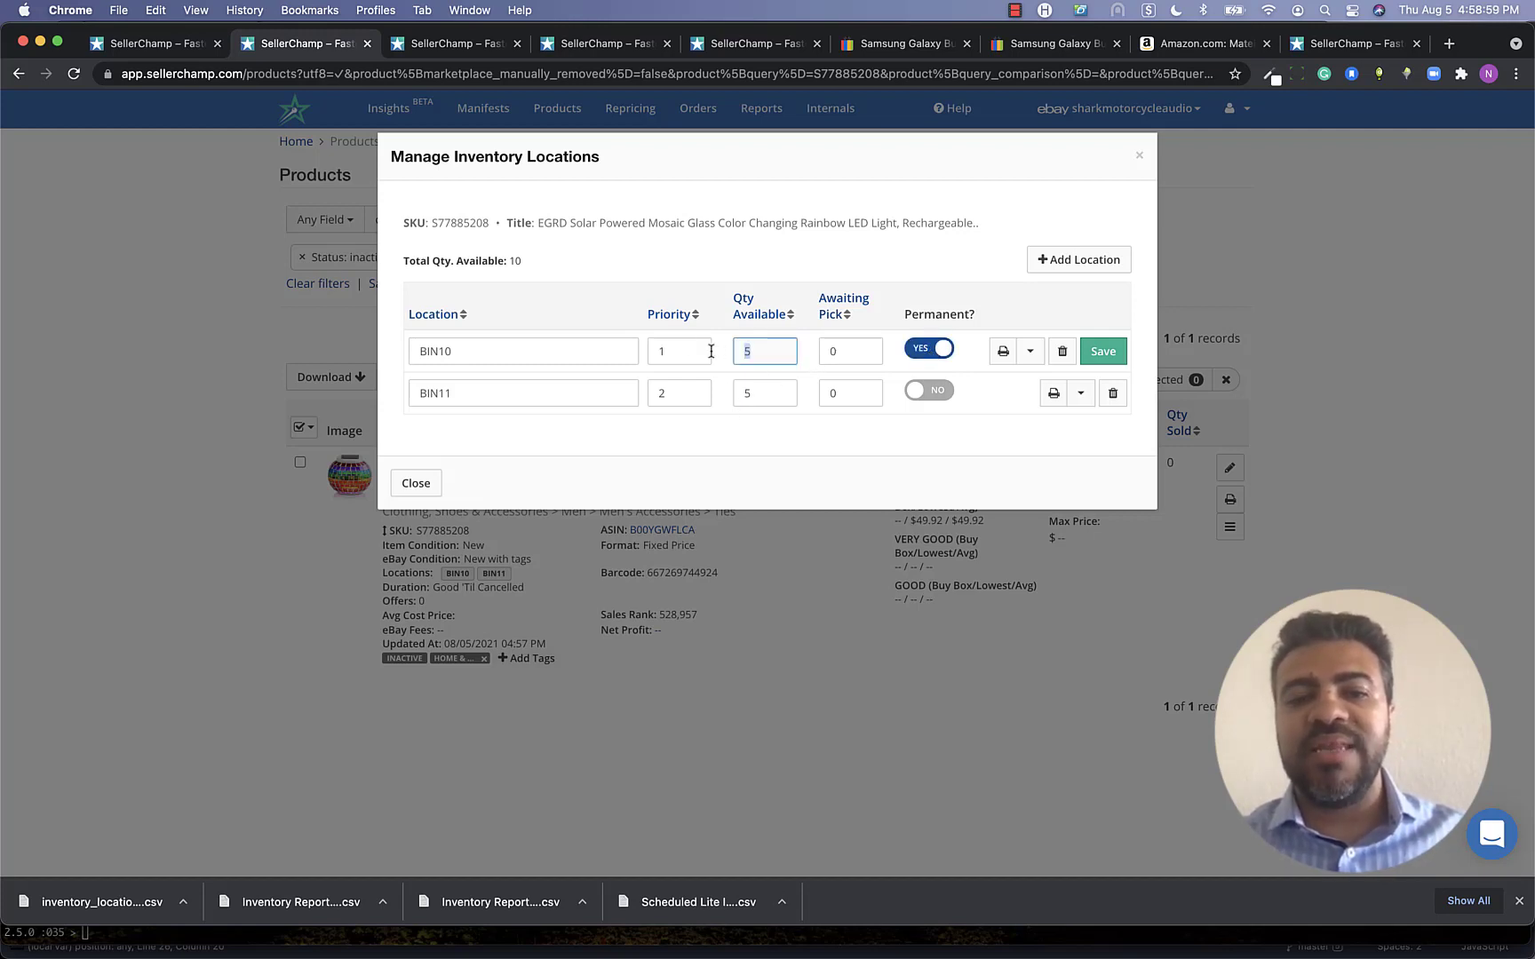
left_click(544, 360)
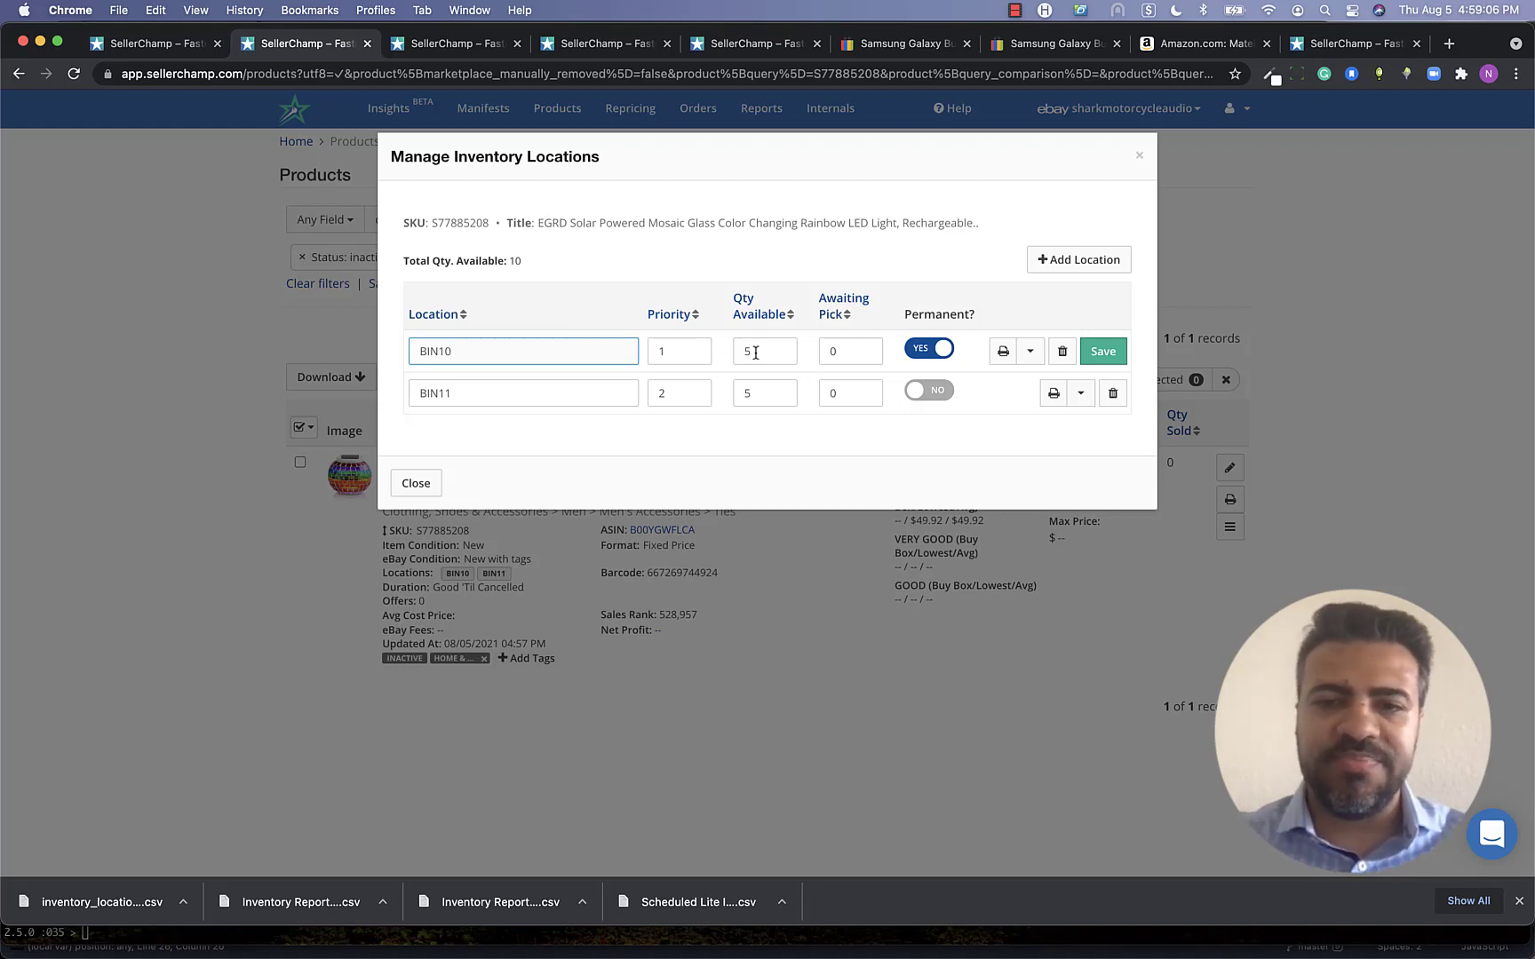
left_click(928, 348)
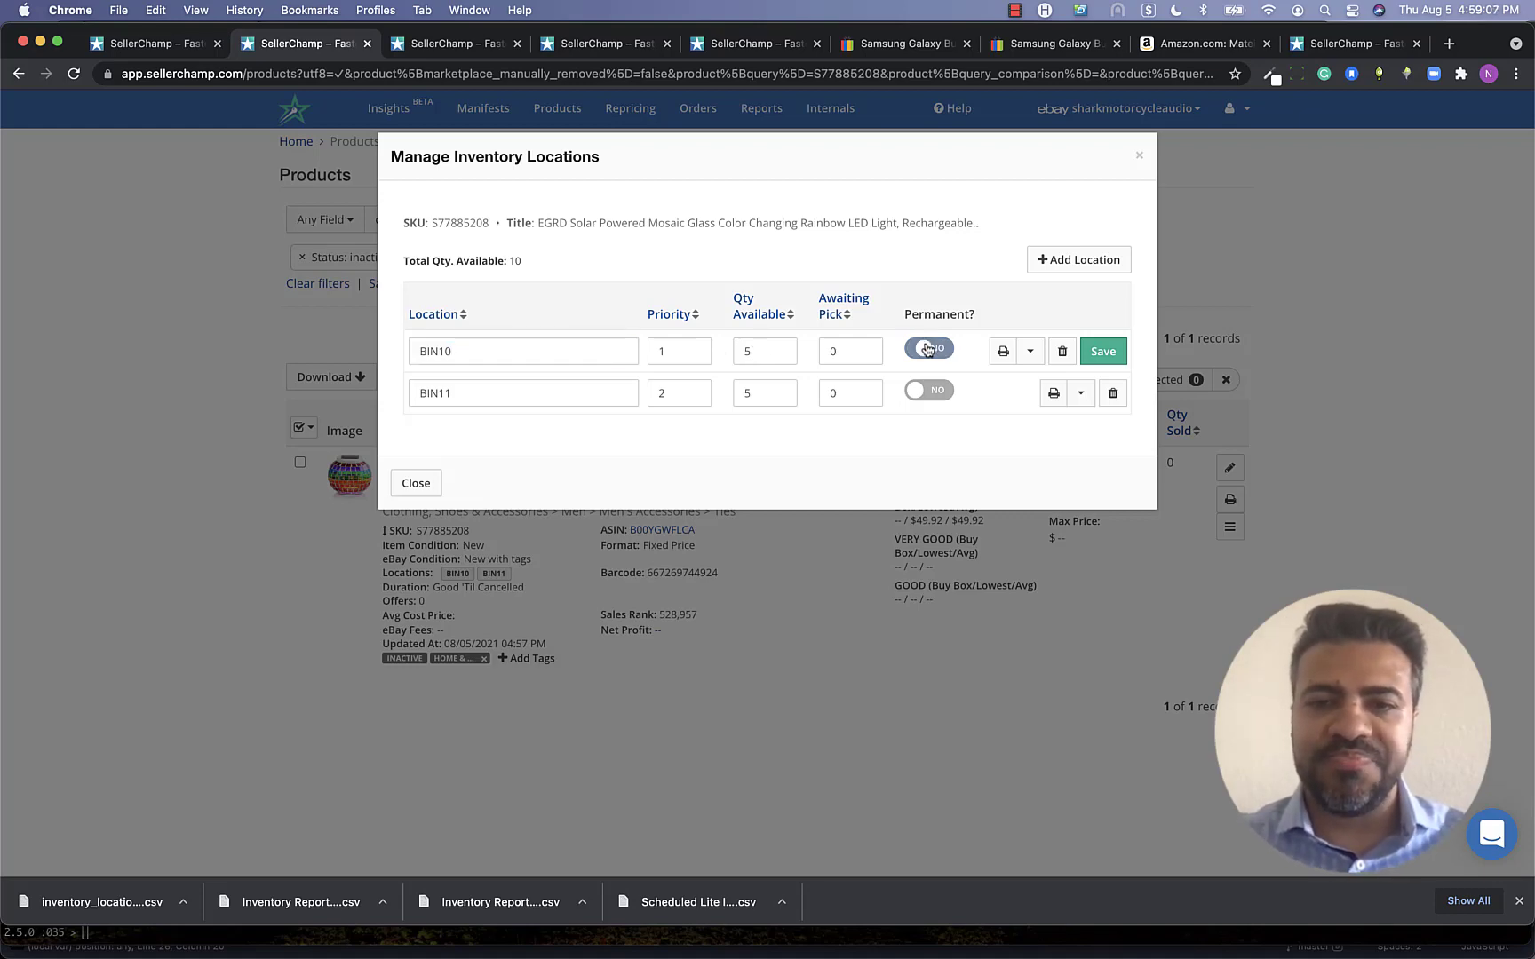
left_click(1139, 158)
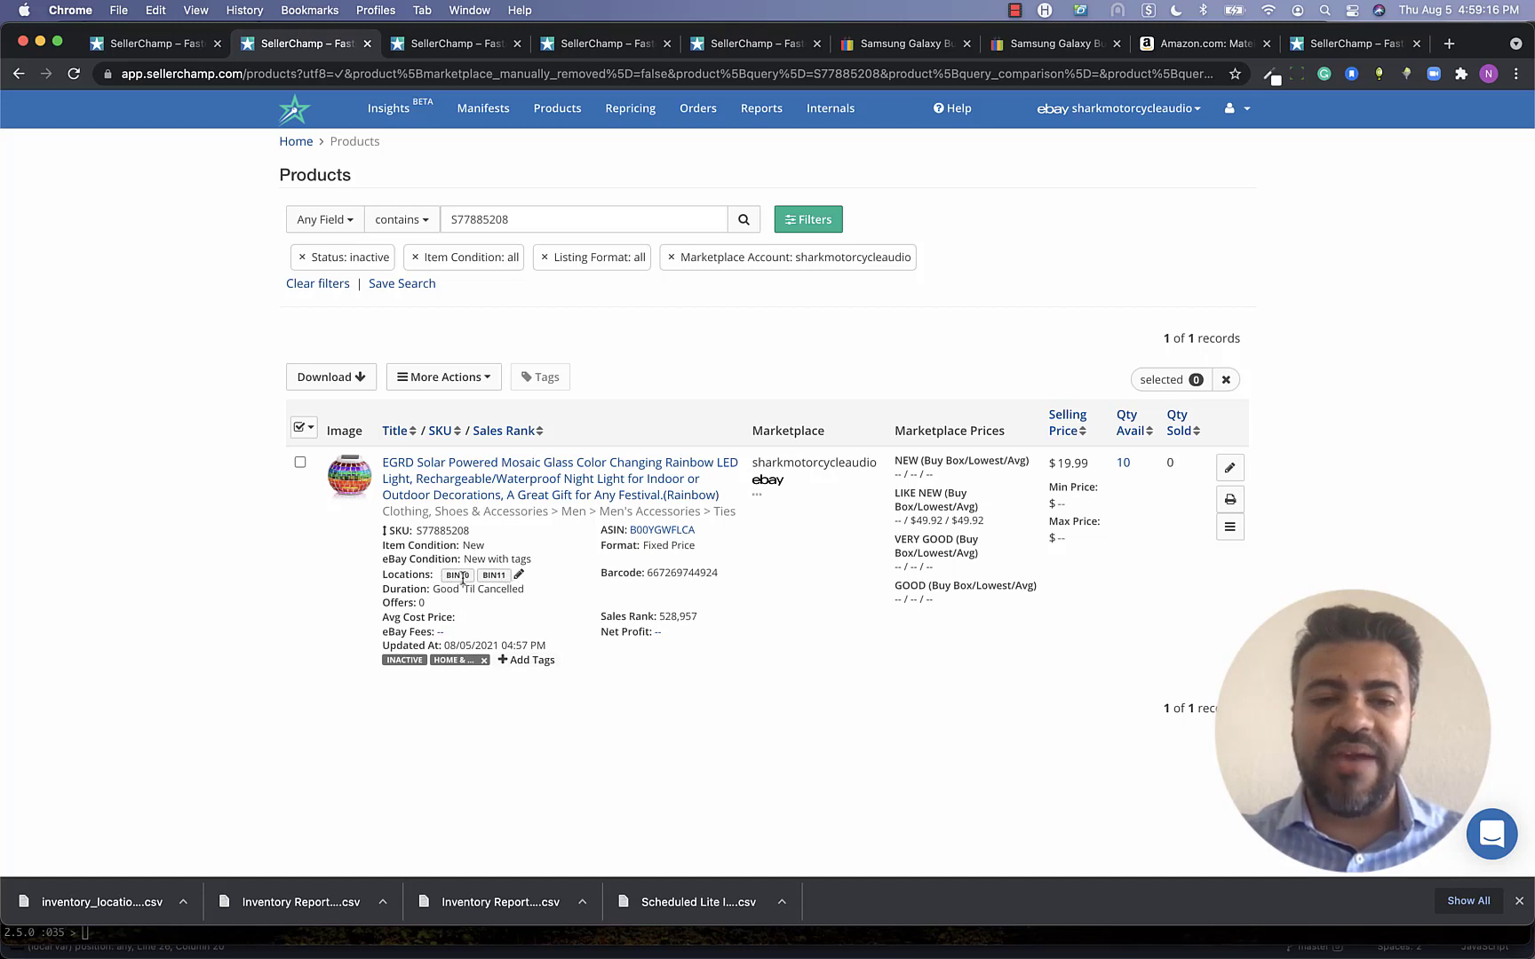
Step: View the product's inventory locations from its Locations field and again from its available quantity, closing the dialog each time
left_click(520, 577)
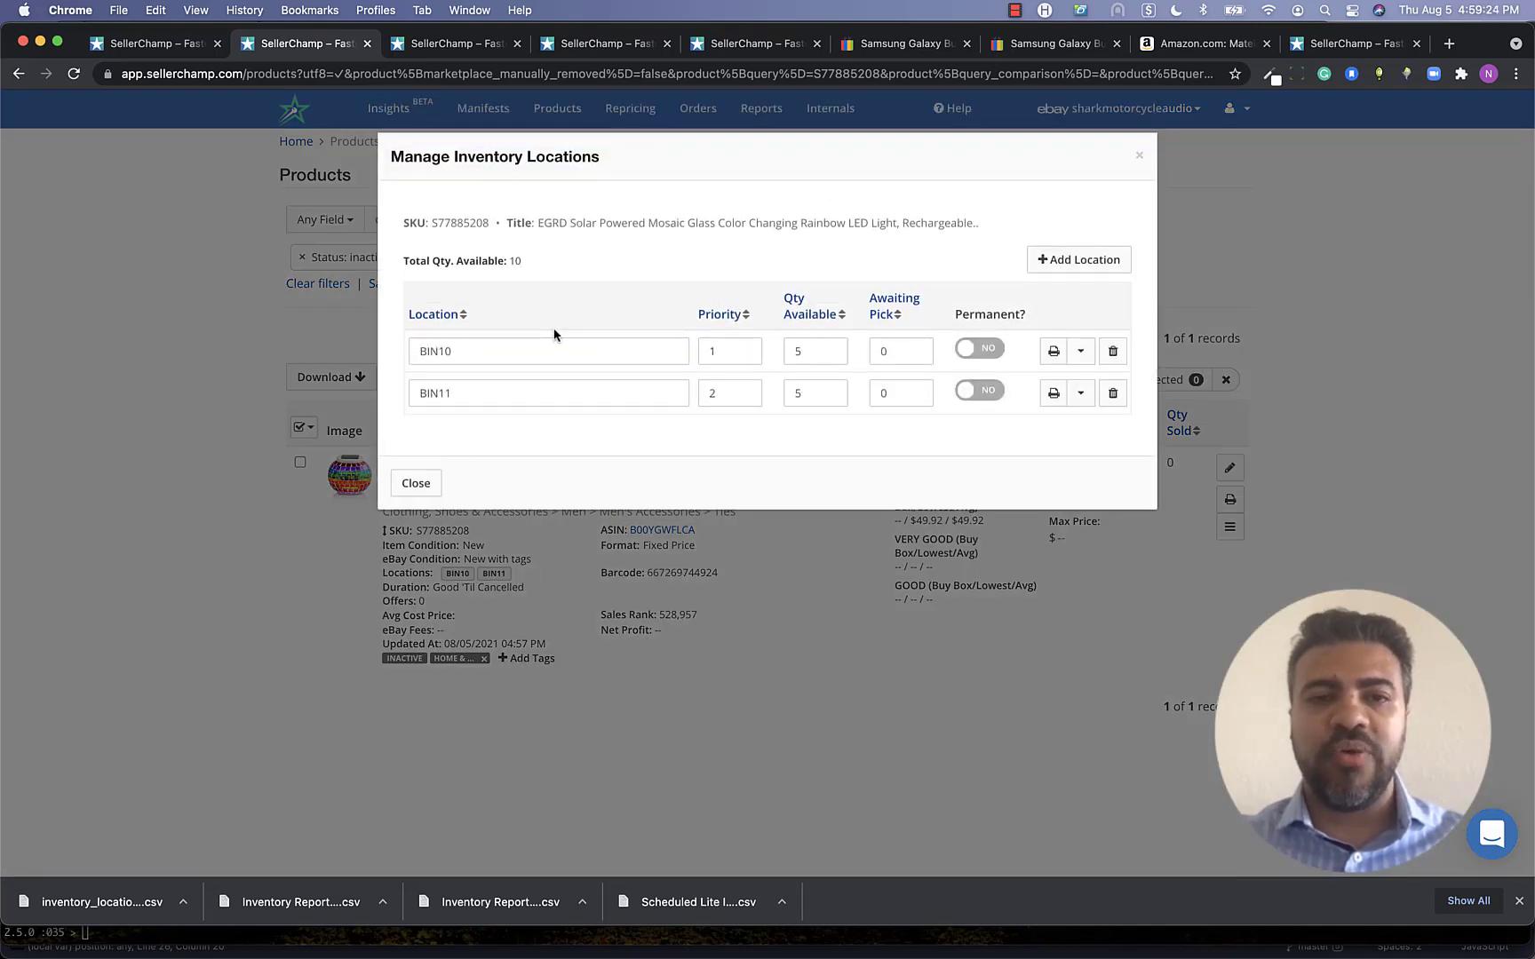
left_click(1139, 155)
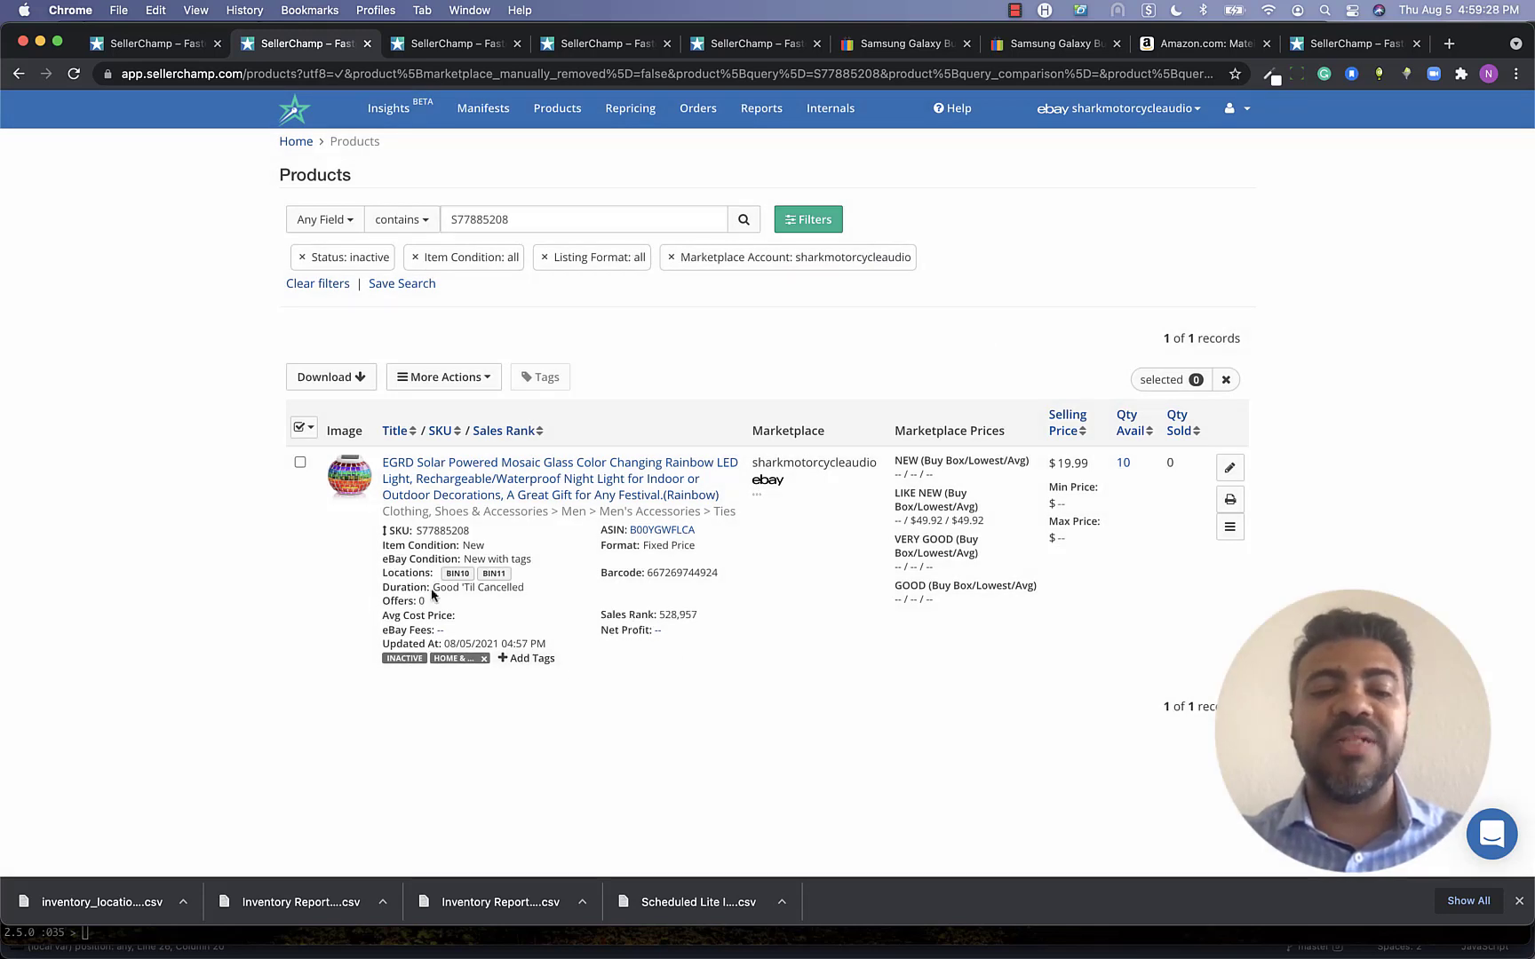
left_click(1124, 464)
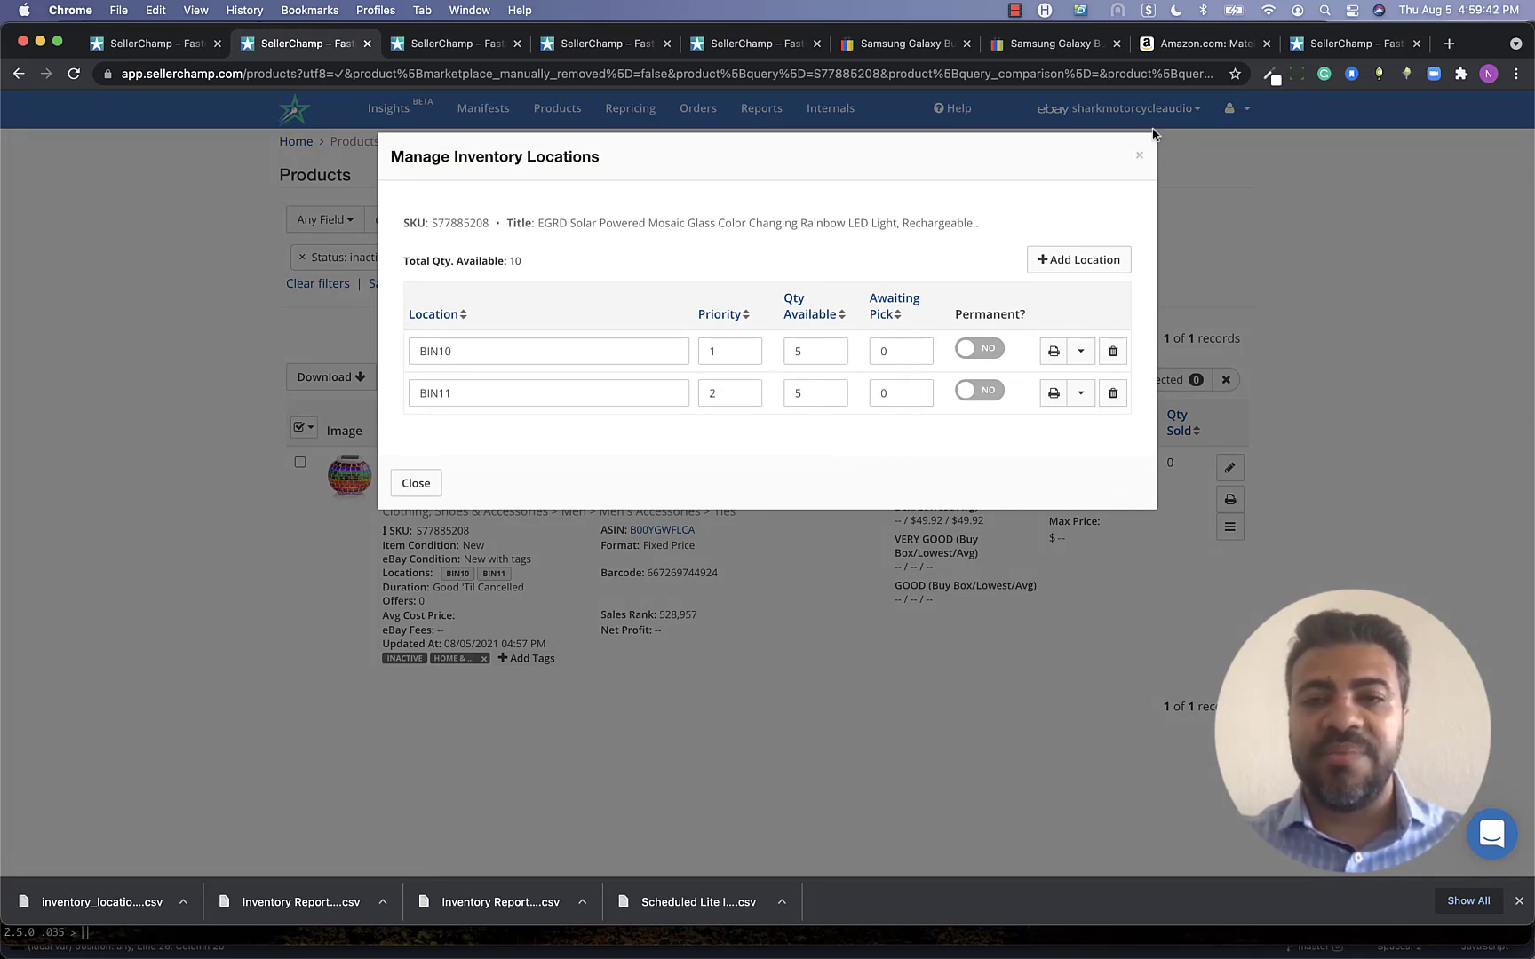
left_click(1139, 157)
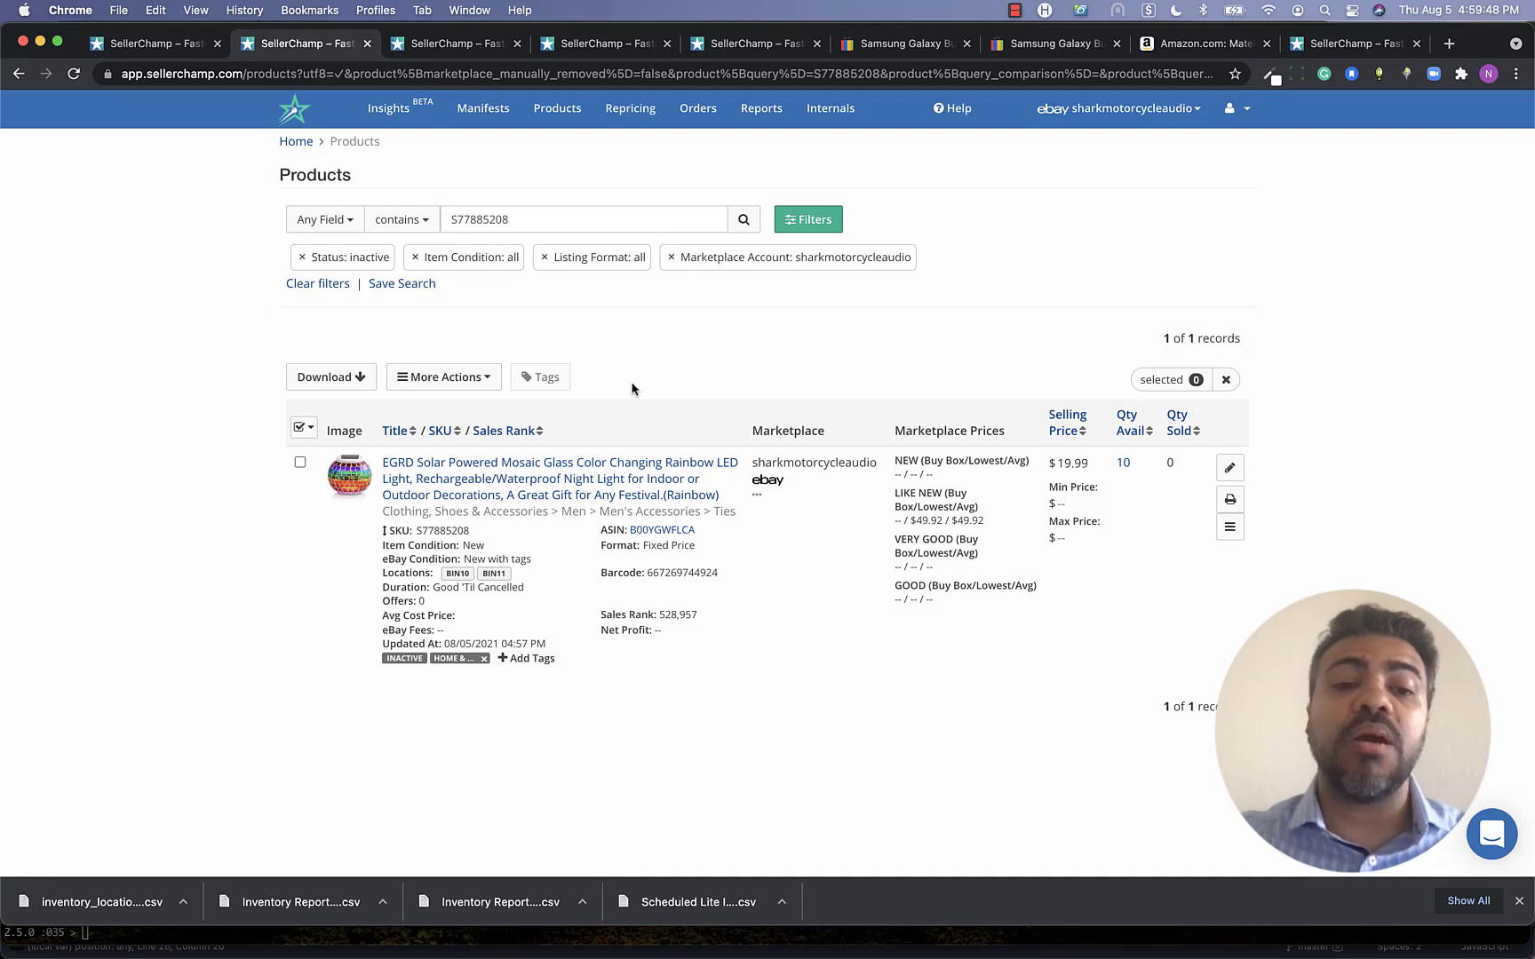
Step: Review the product report download options and switch to the inventory_locations (2).csv spreadsheet in LibreOffice
left_click(356, 379)
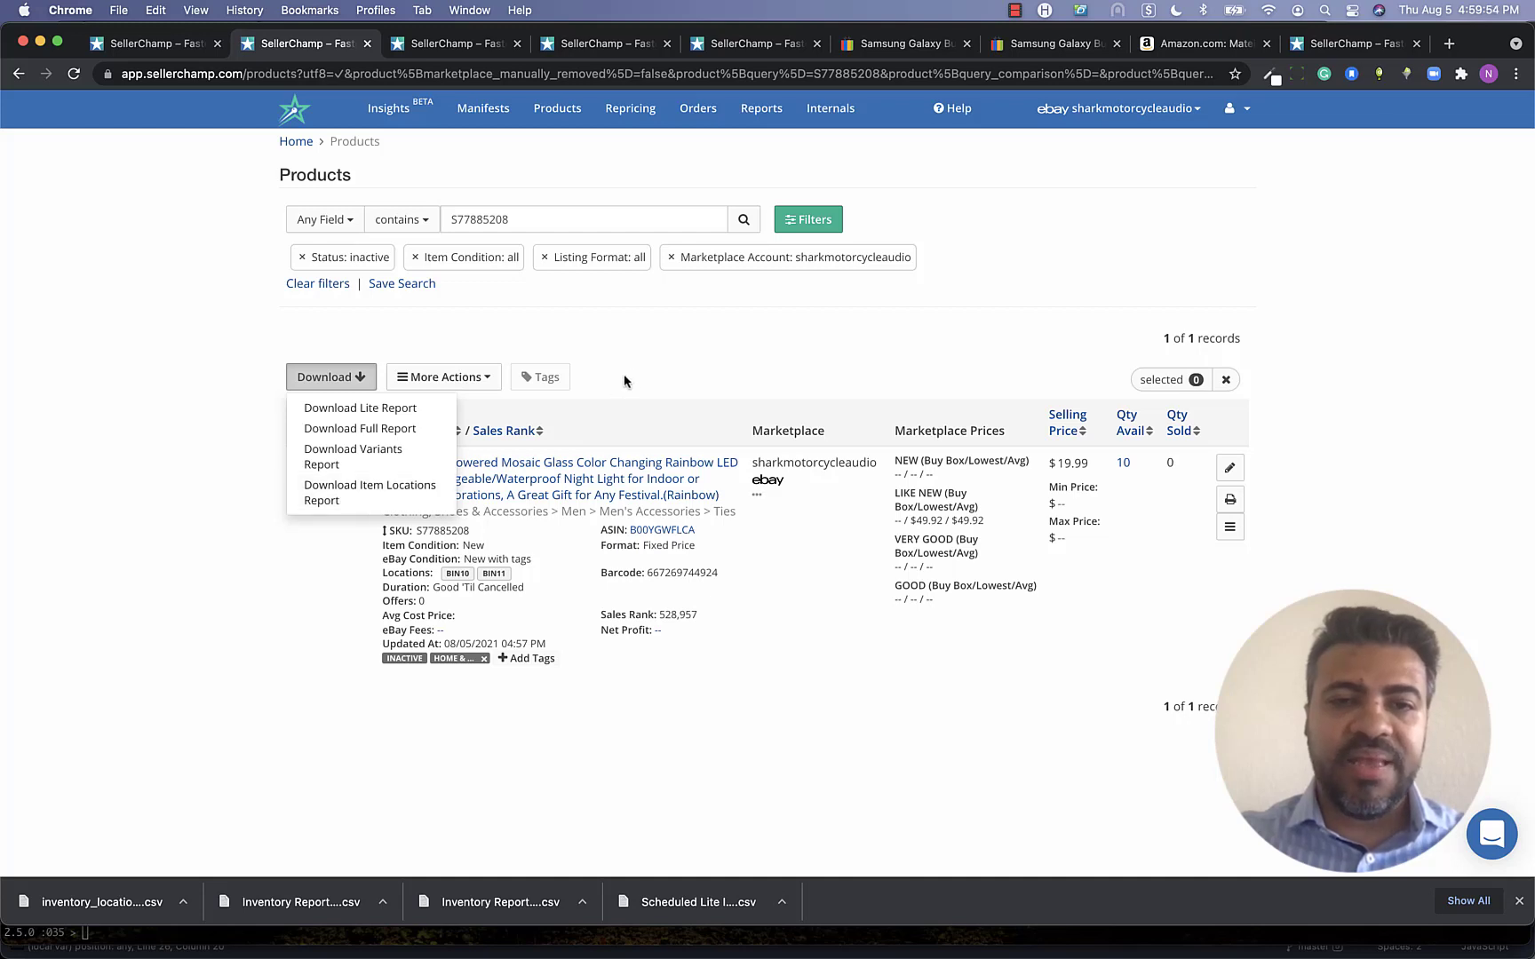
left_click(657, 356)
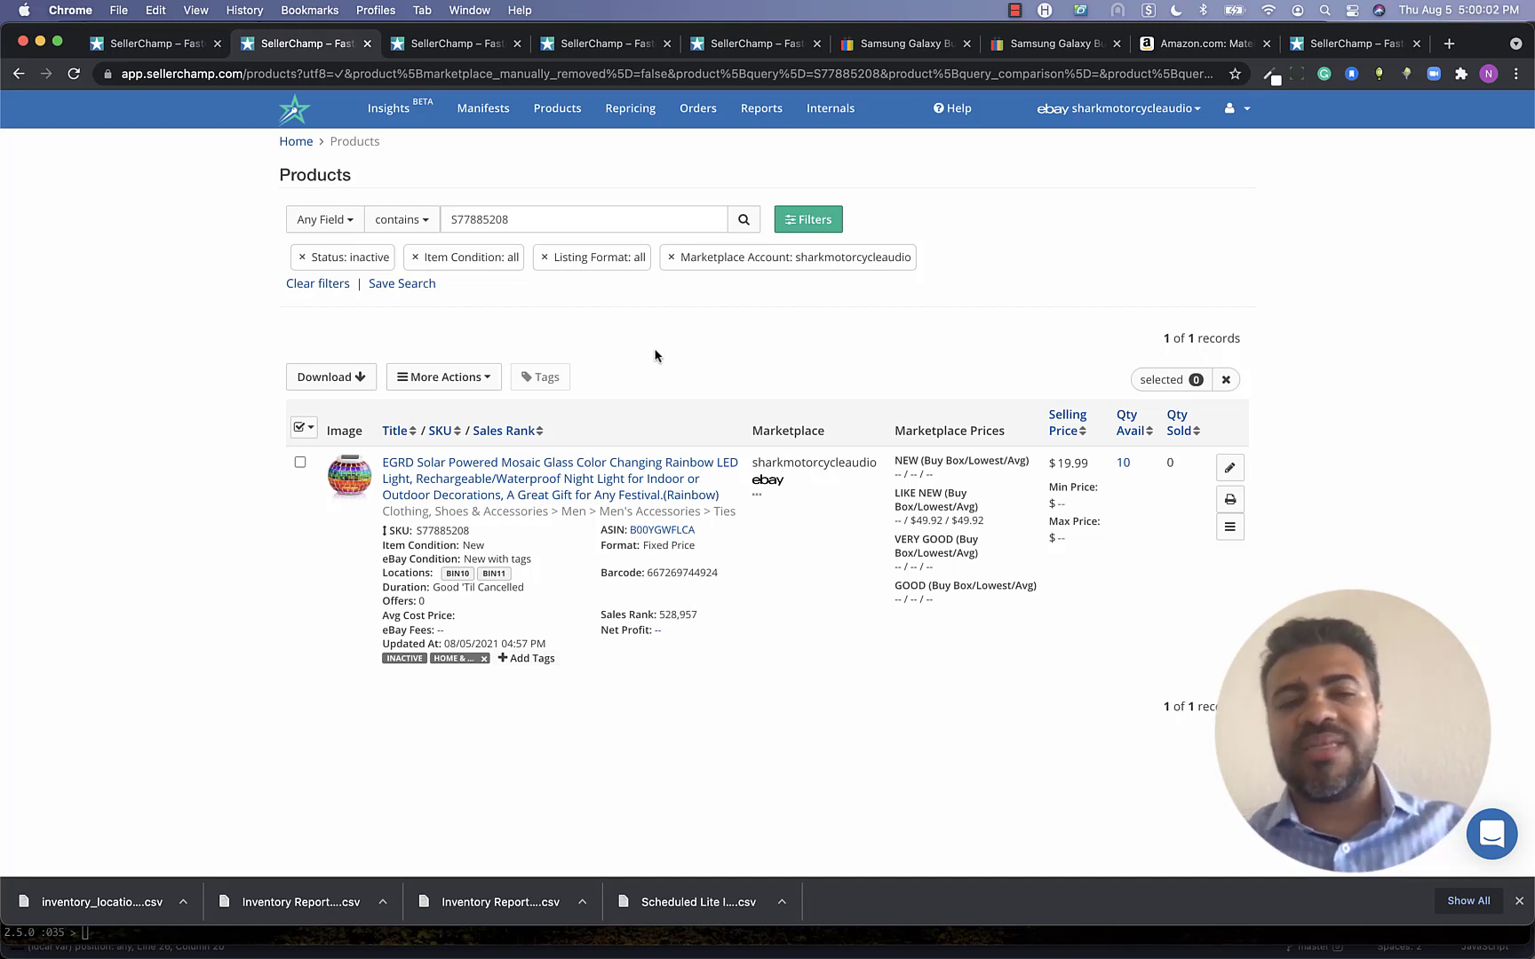
key("super+Tab")
key("super+Tab")
key("super+Tab")
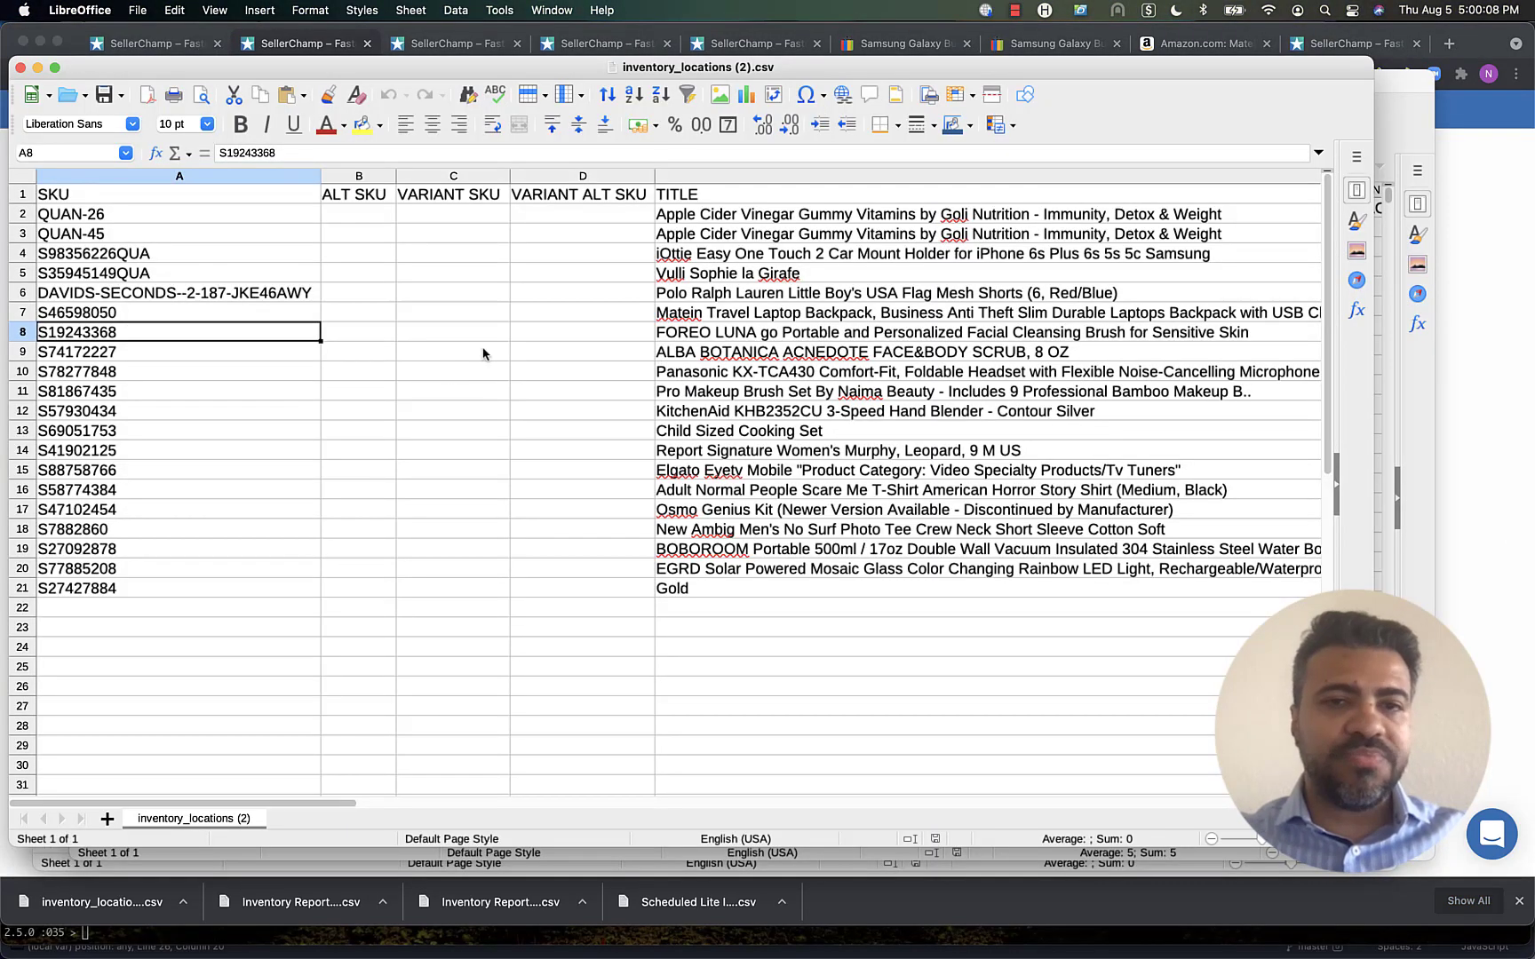
Step: Examine the ITEM LOCATION column entries in rows 2 to 6 of the locations report
left_click(761, 294)
key("Left")
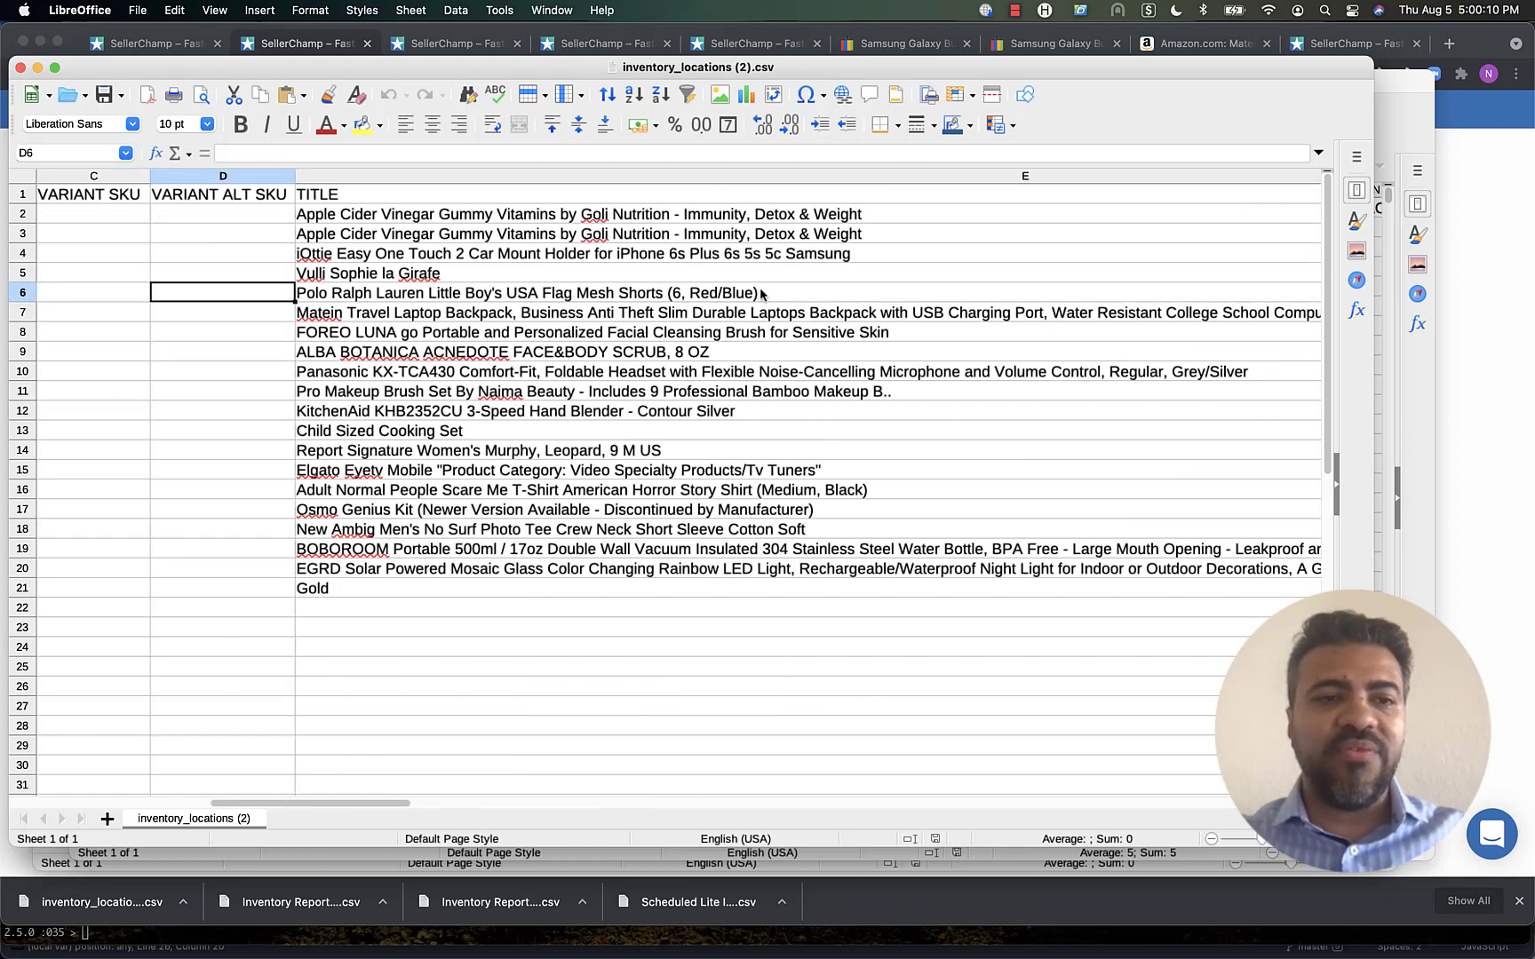
key("Right")
key("Right")
key("Right")
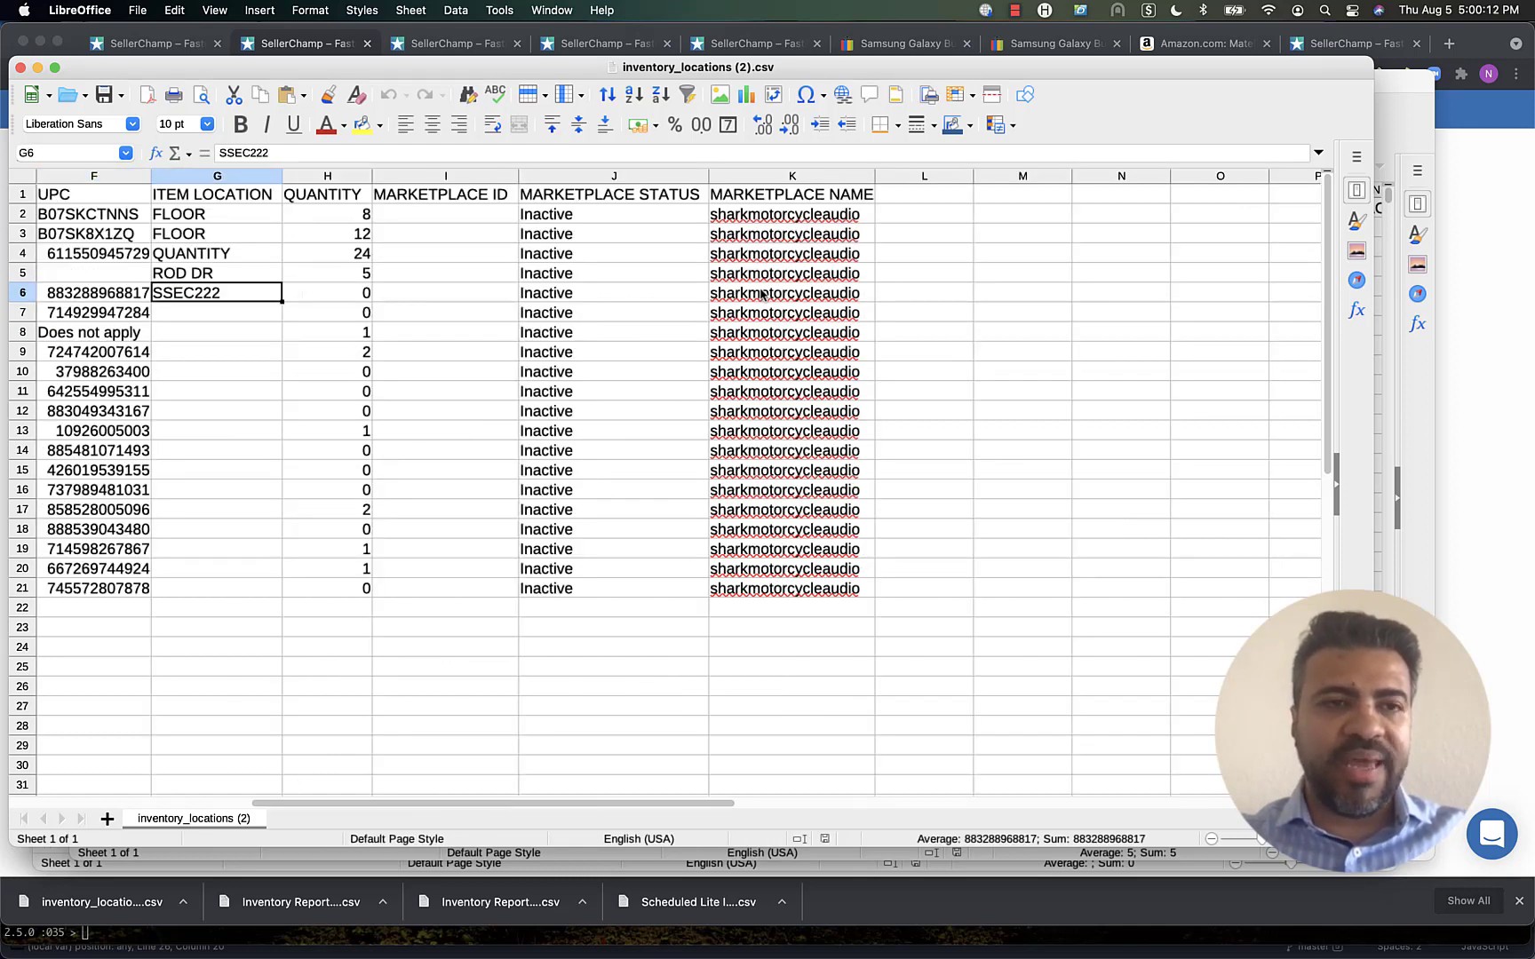
key("Up")
key("Up")
key("Up")
key("Up")
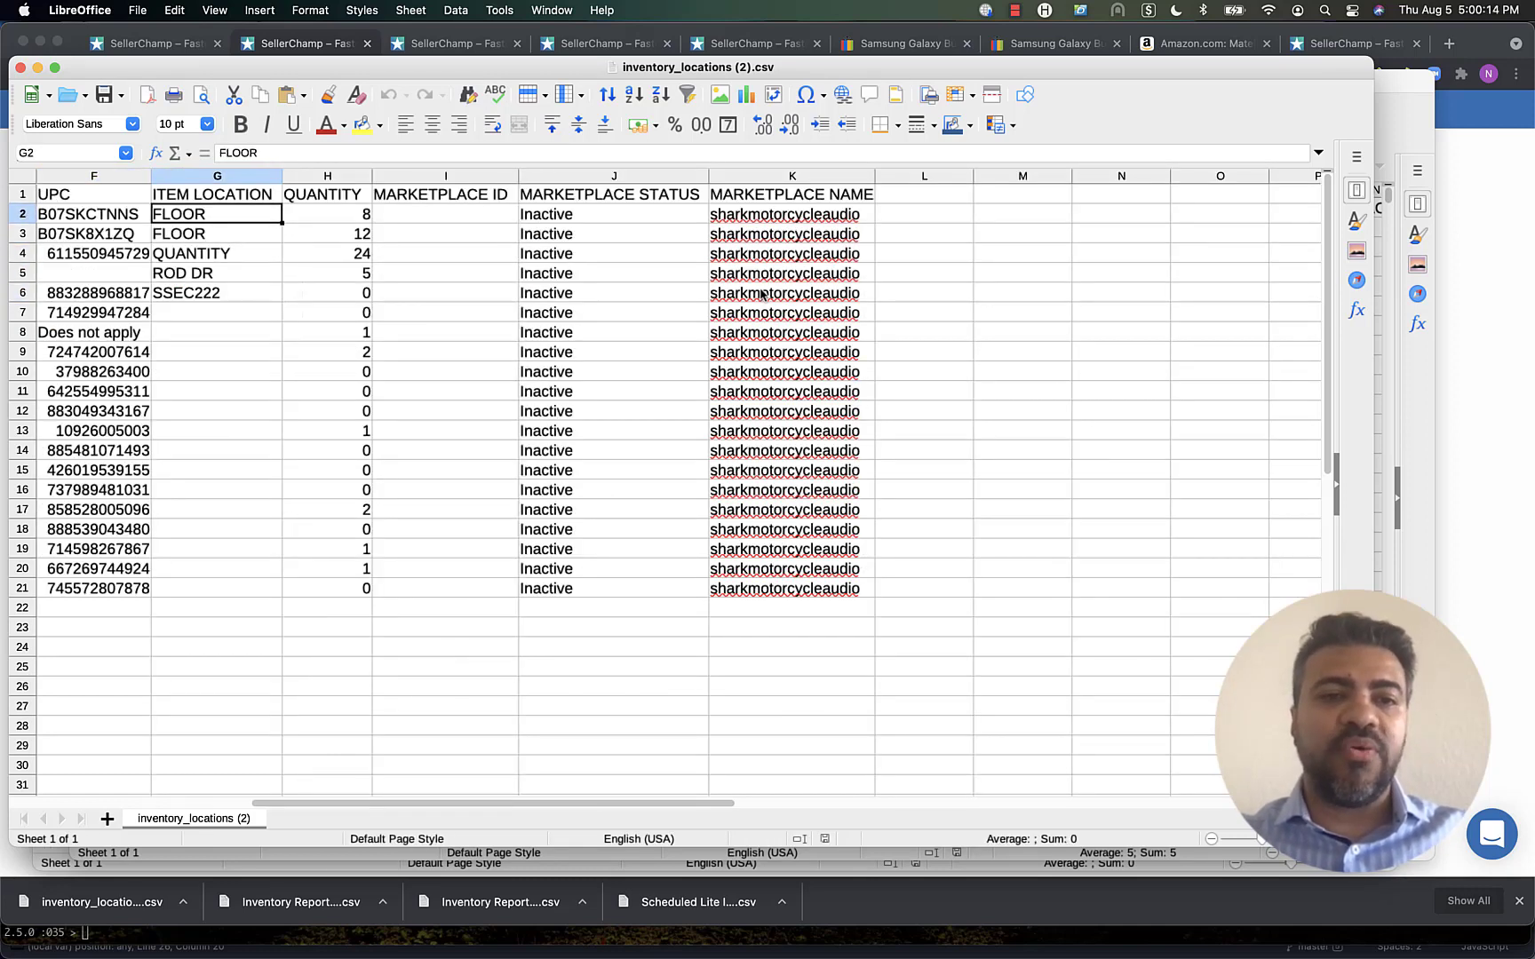
key("Right")
key("Left")
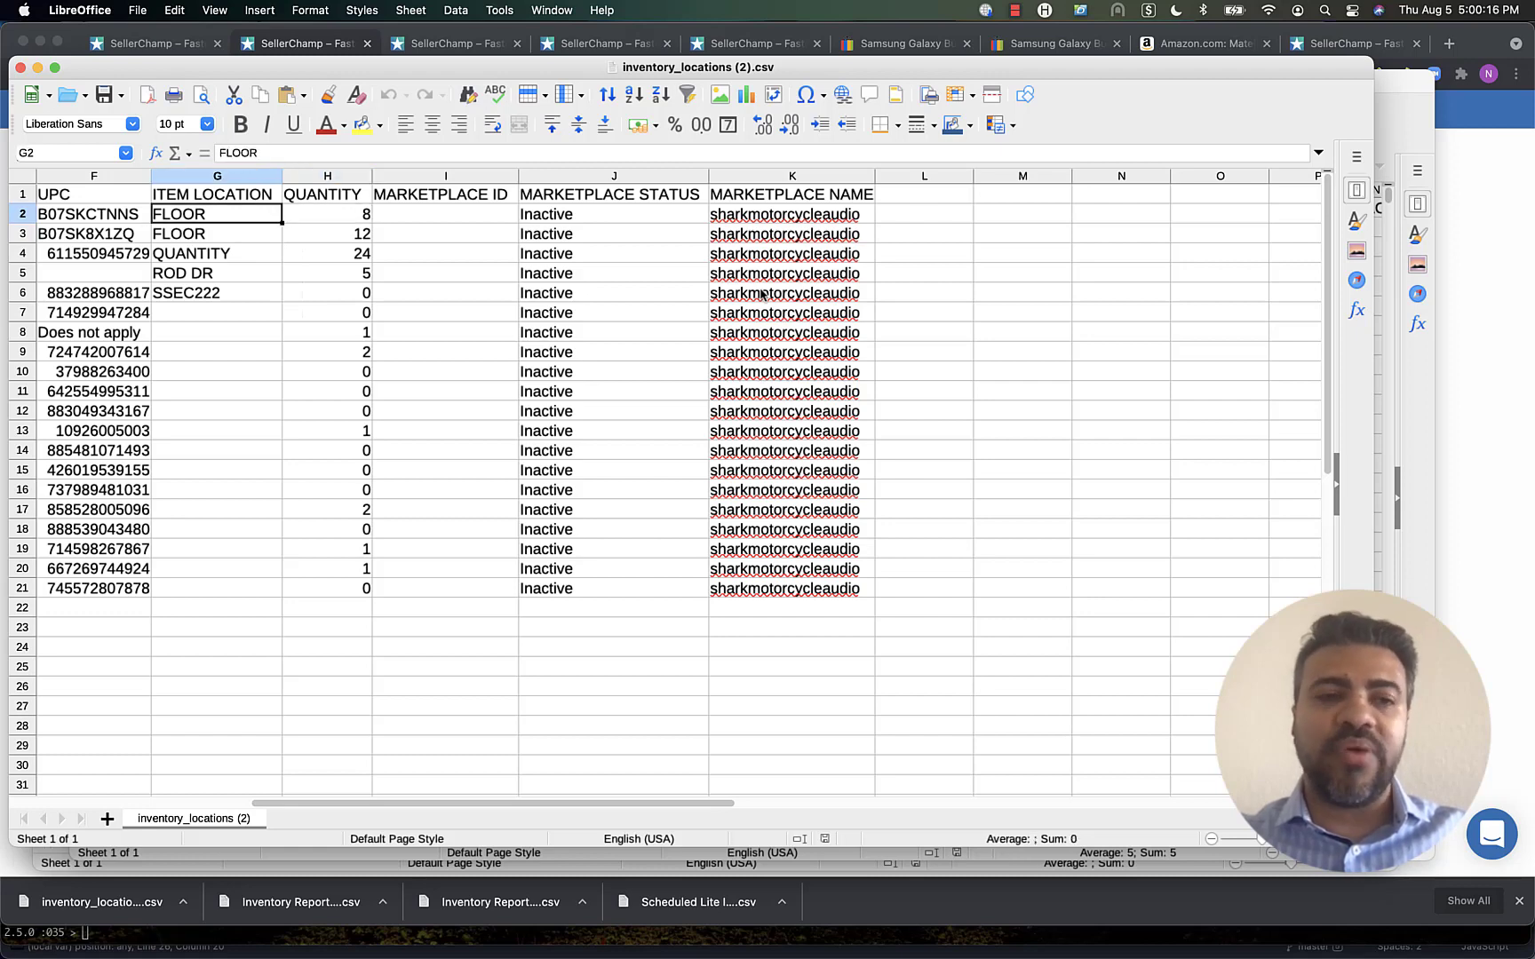
key("Down")
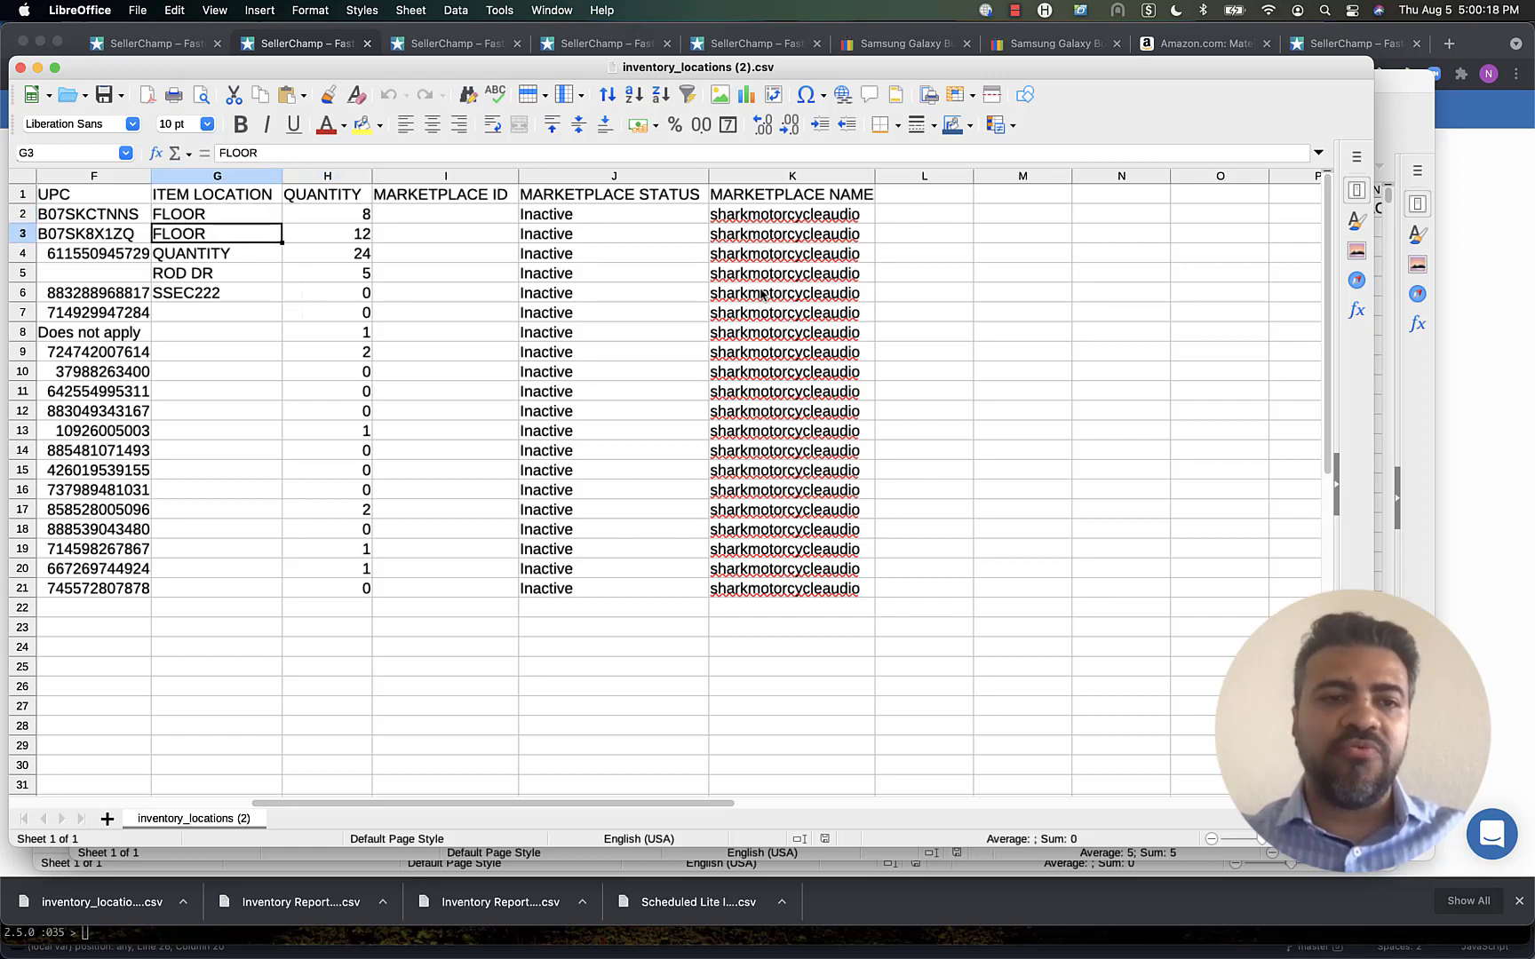
key("Up")
key("Down")
key("Down")
key("Down")
key("Down")
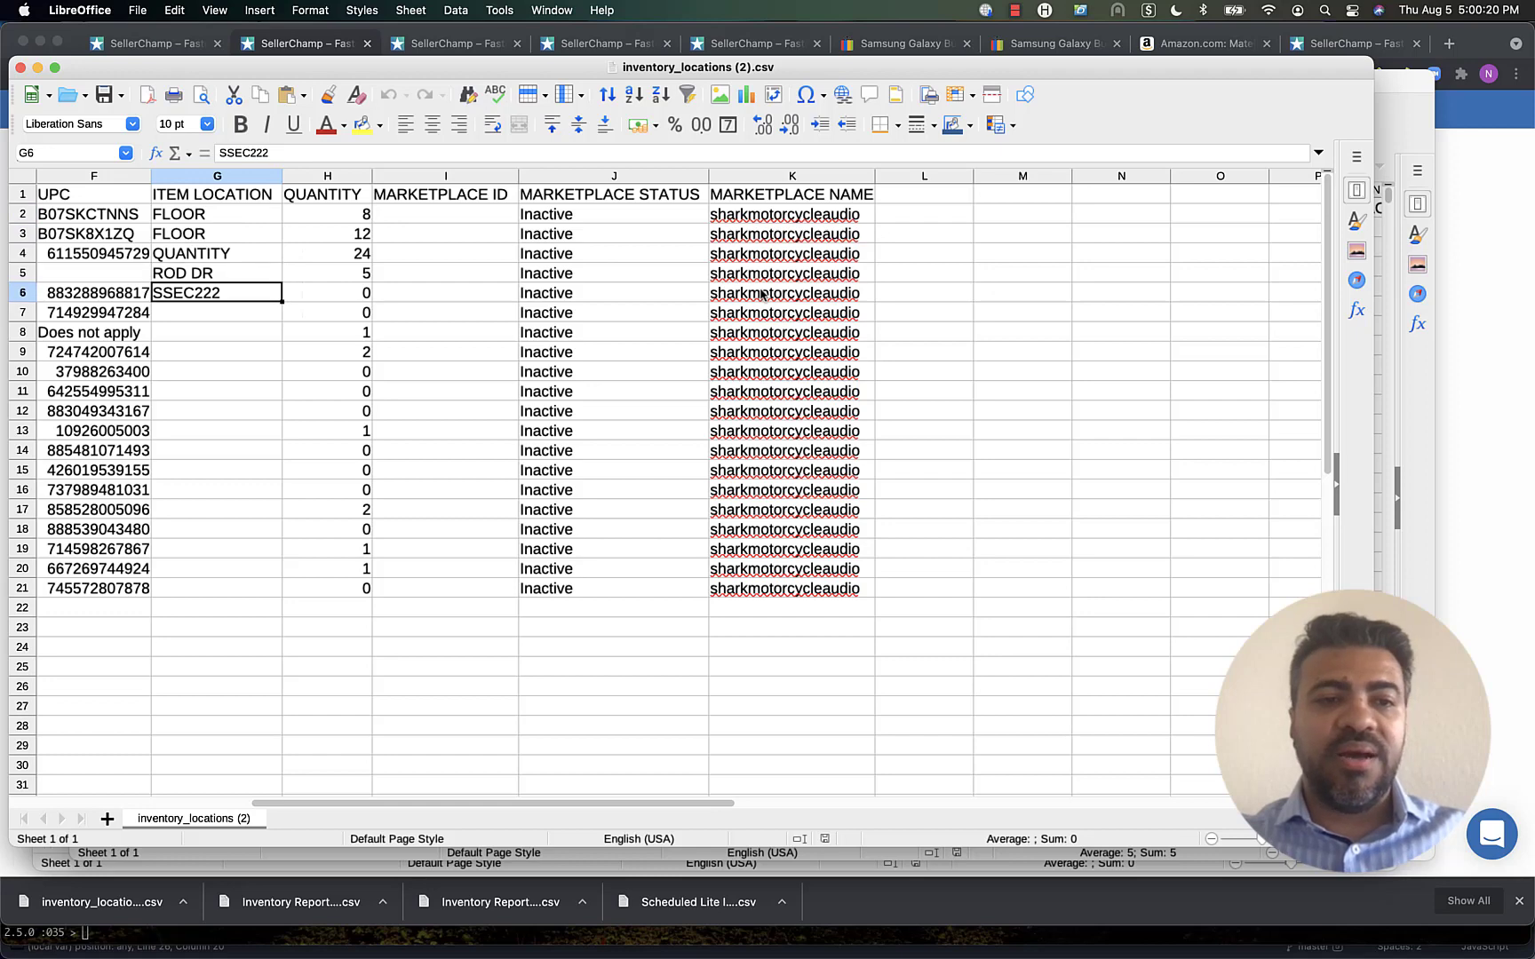
Step: Examine the QUANTITY column values for the rows that have an item location
key("Right")
key("Up")
key("Up")
key("Up")
key("Up")
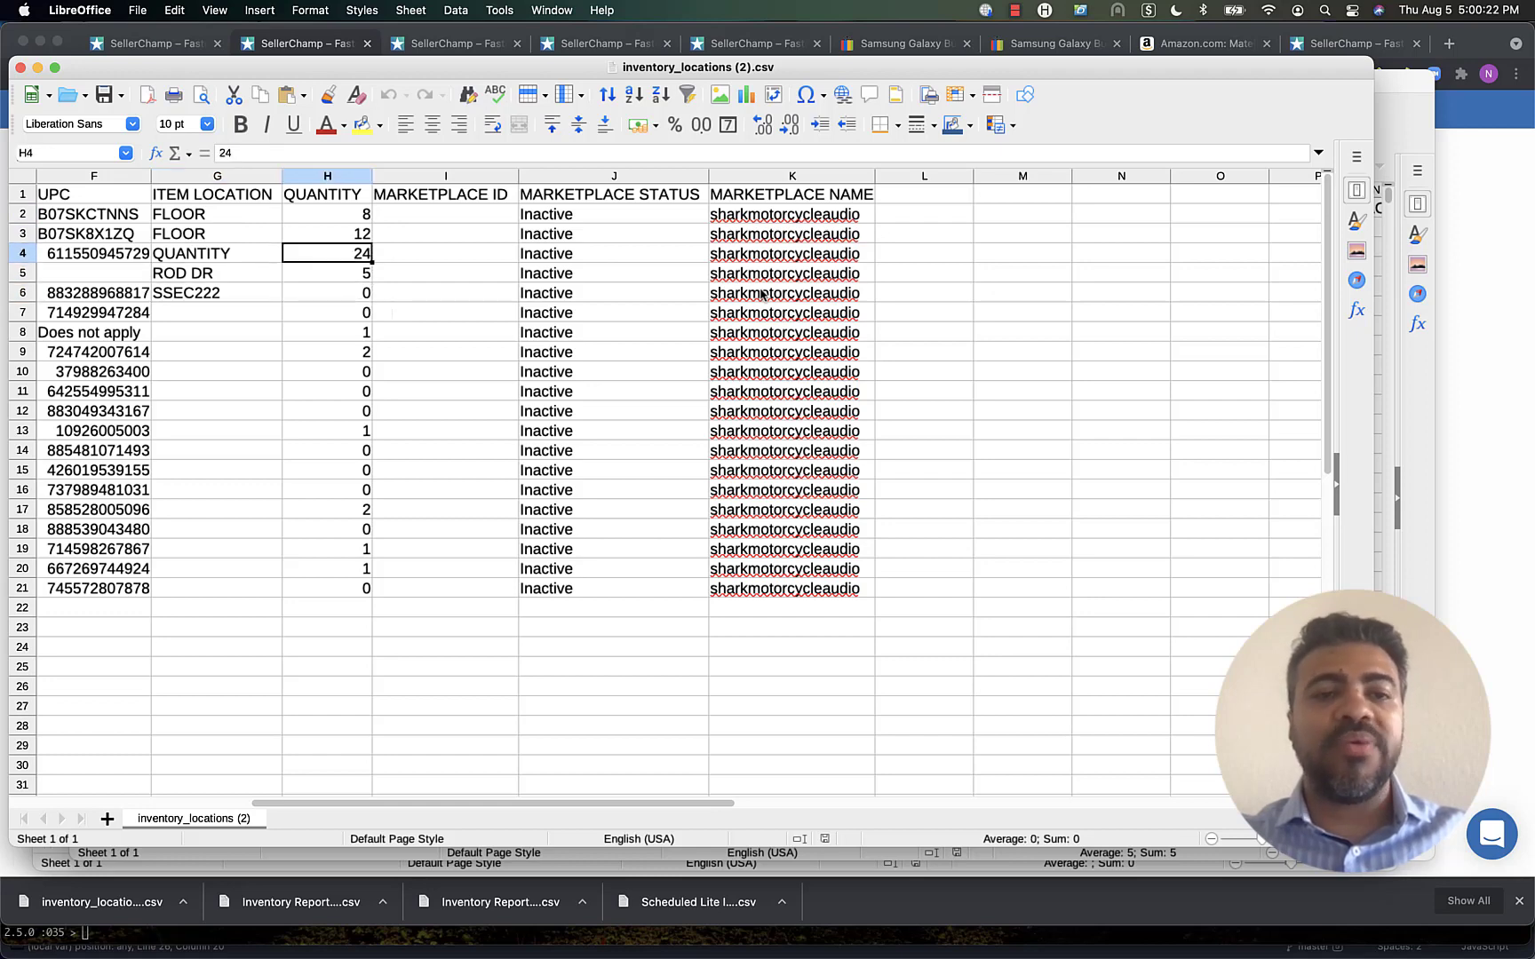
key("Down")
key("Down")
key("Down")
key("Down")
key("Up")
key("Up")
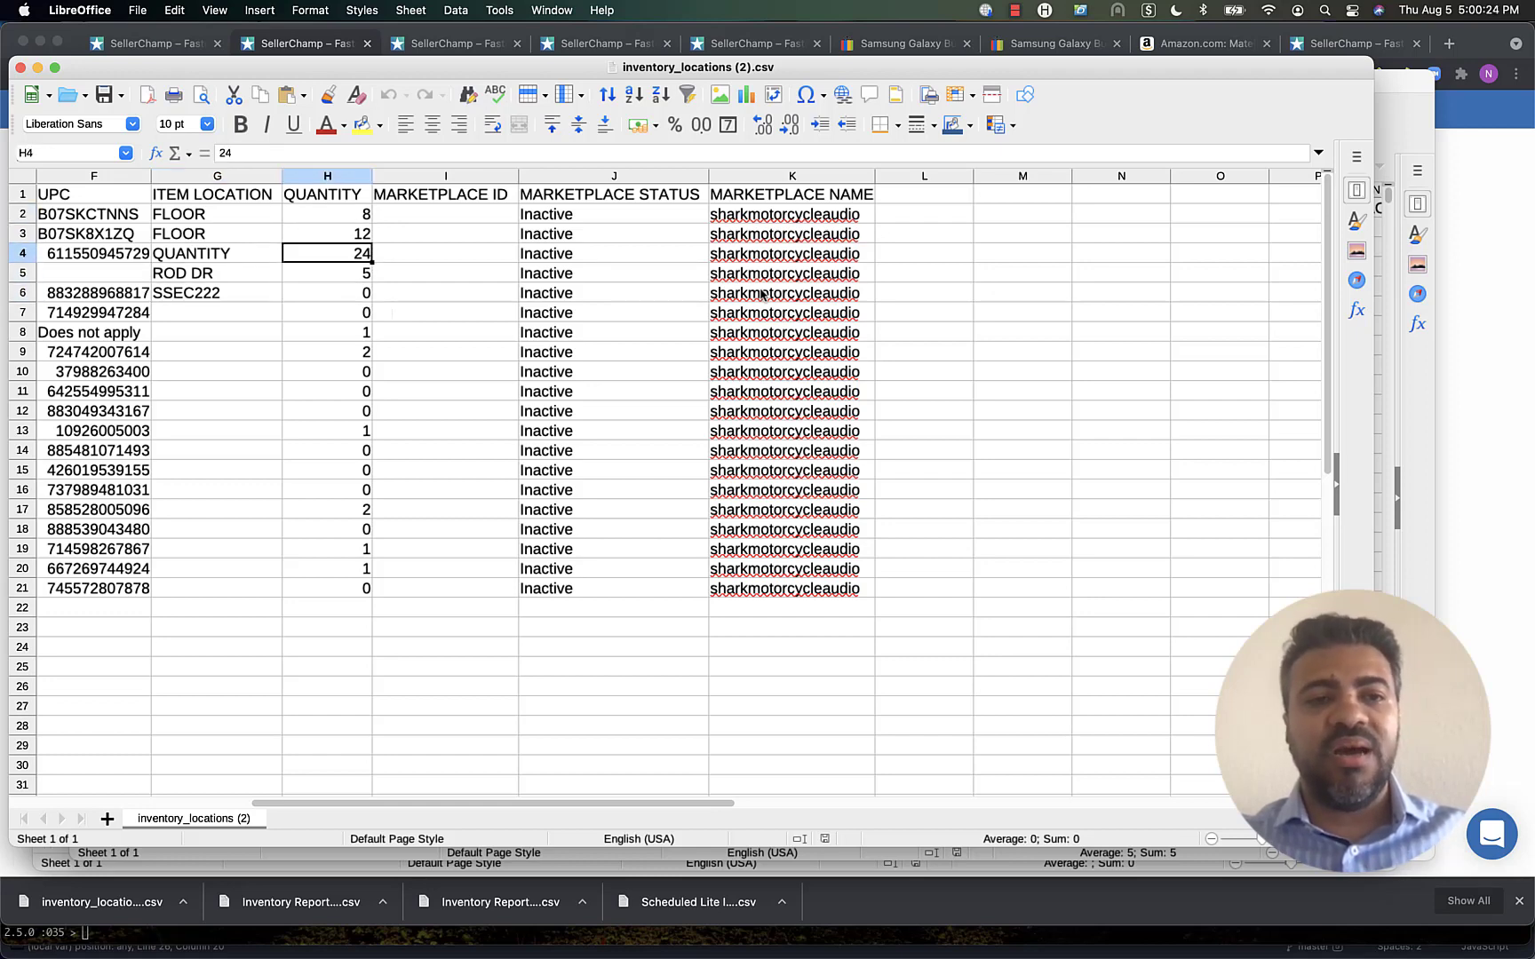
key("Up")
key("Up")
Step: Compare the item locations with their quantities, starting from row 2 and continuing down to row 10
key("Left")
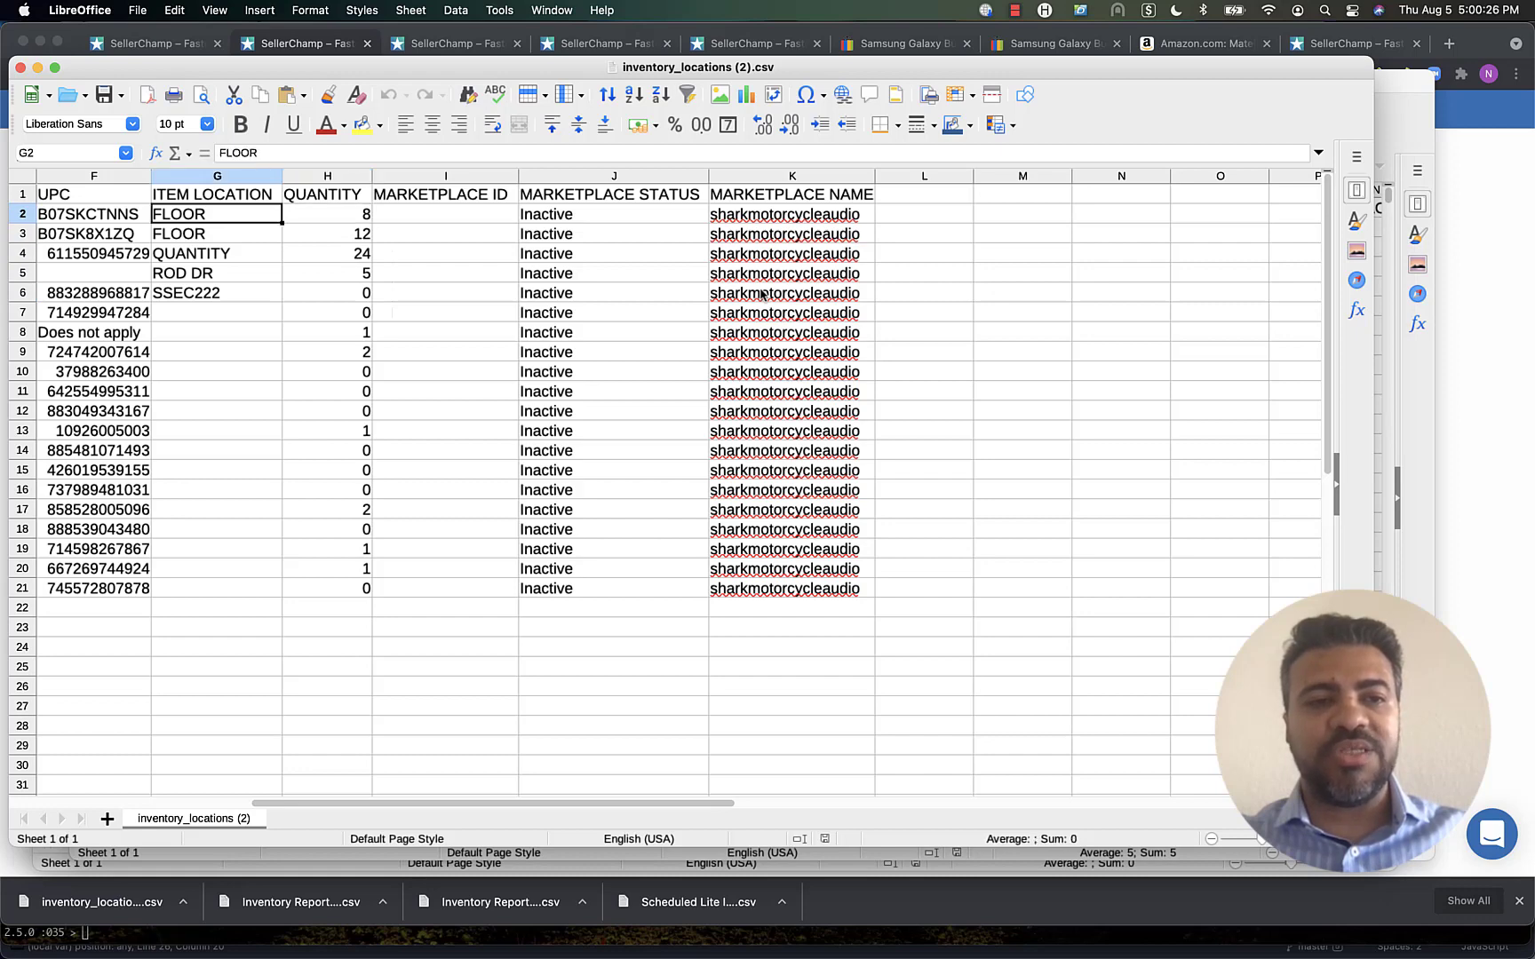
key("Right")
key("Left")
key("Down")
key("Down")
key("Down")
key("Down")
key("Down")
key("Down")
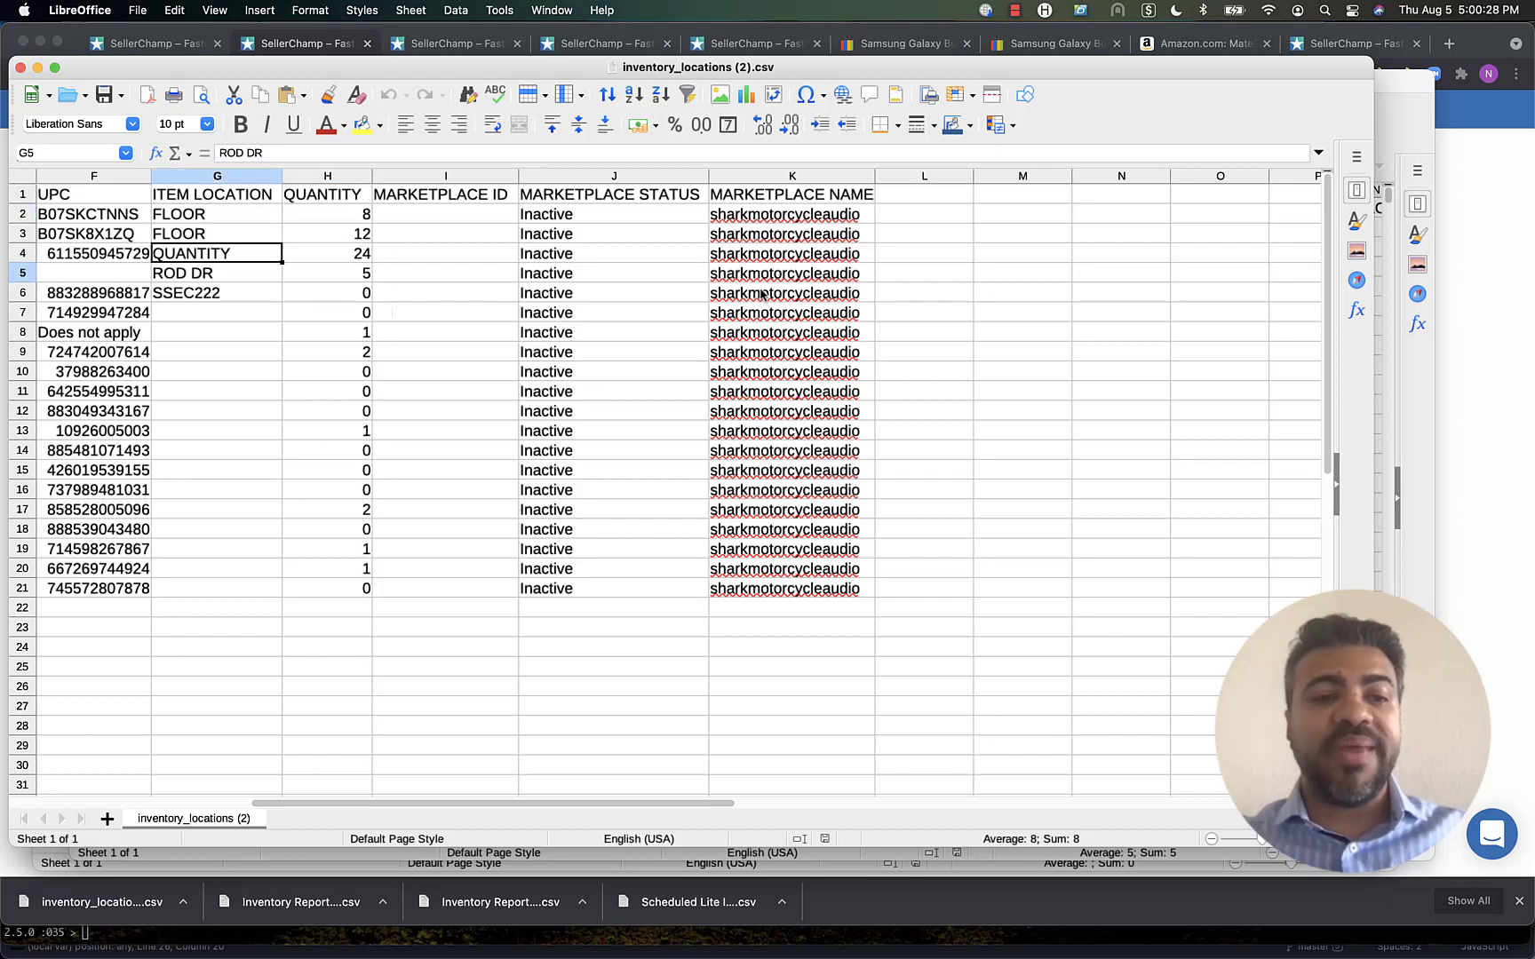
key("Down")
key("Down")
Step: Examine the row 10 product across all columns, from SKU through MARKETPLACE NAME
key("Left")
key("Left")
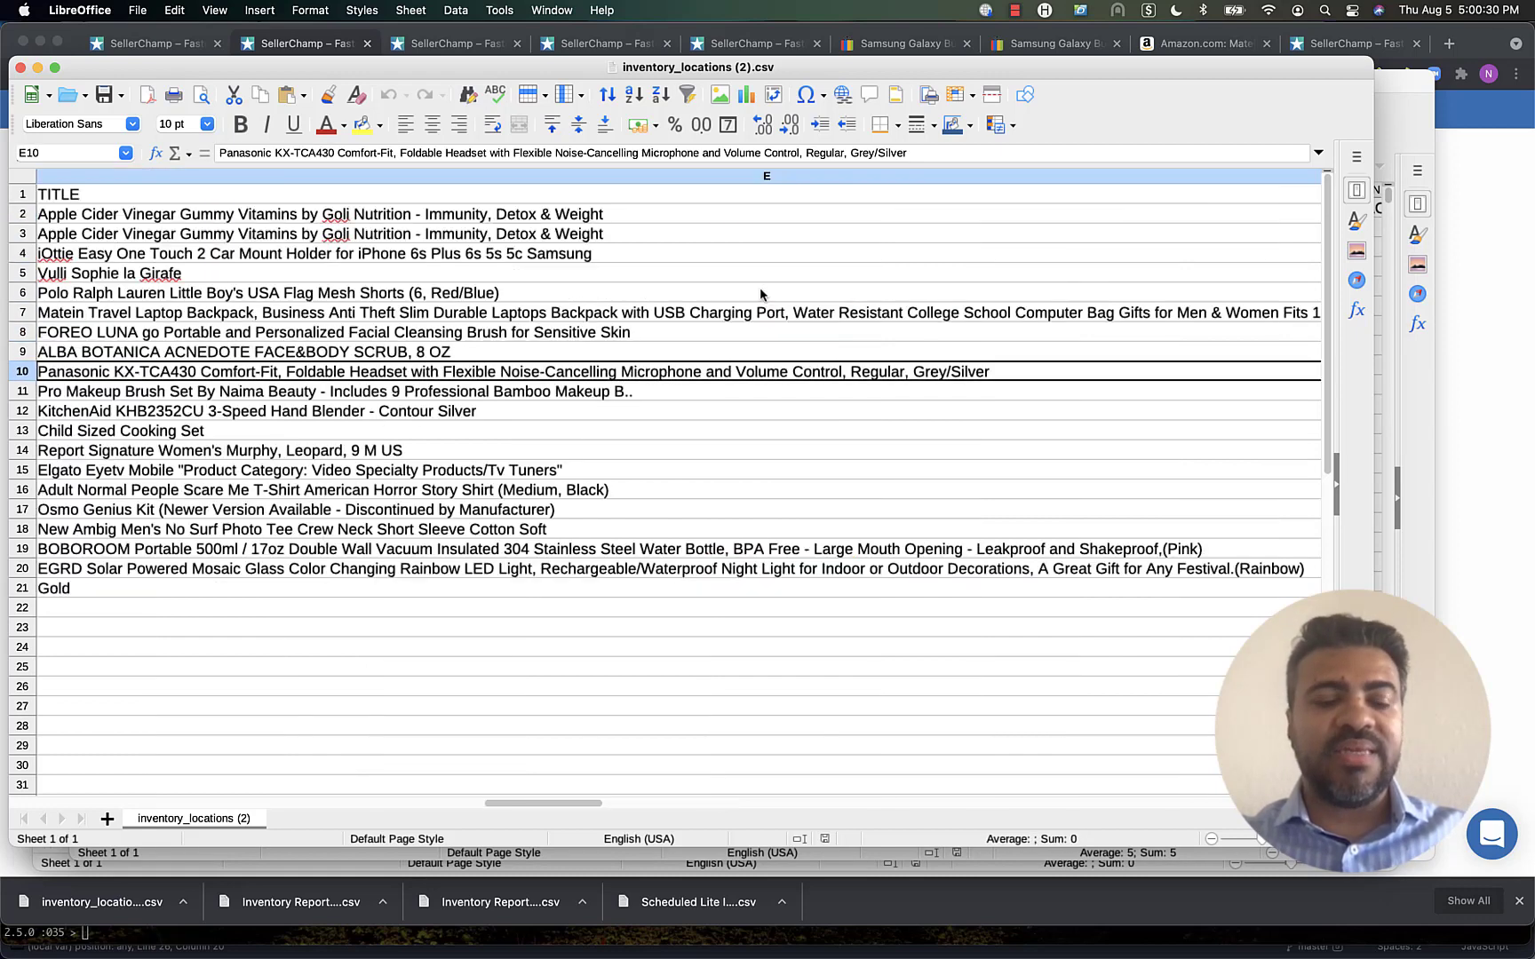
key("Left")
key("Left")
key("Left")
key("Left")
key("Right")
key("Right")
key("Right")
key("Right")
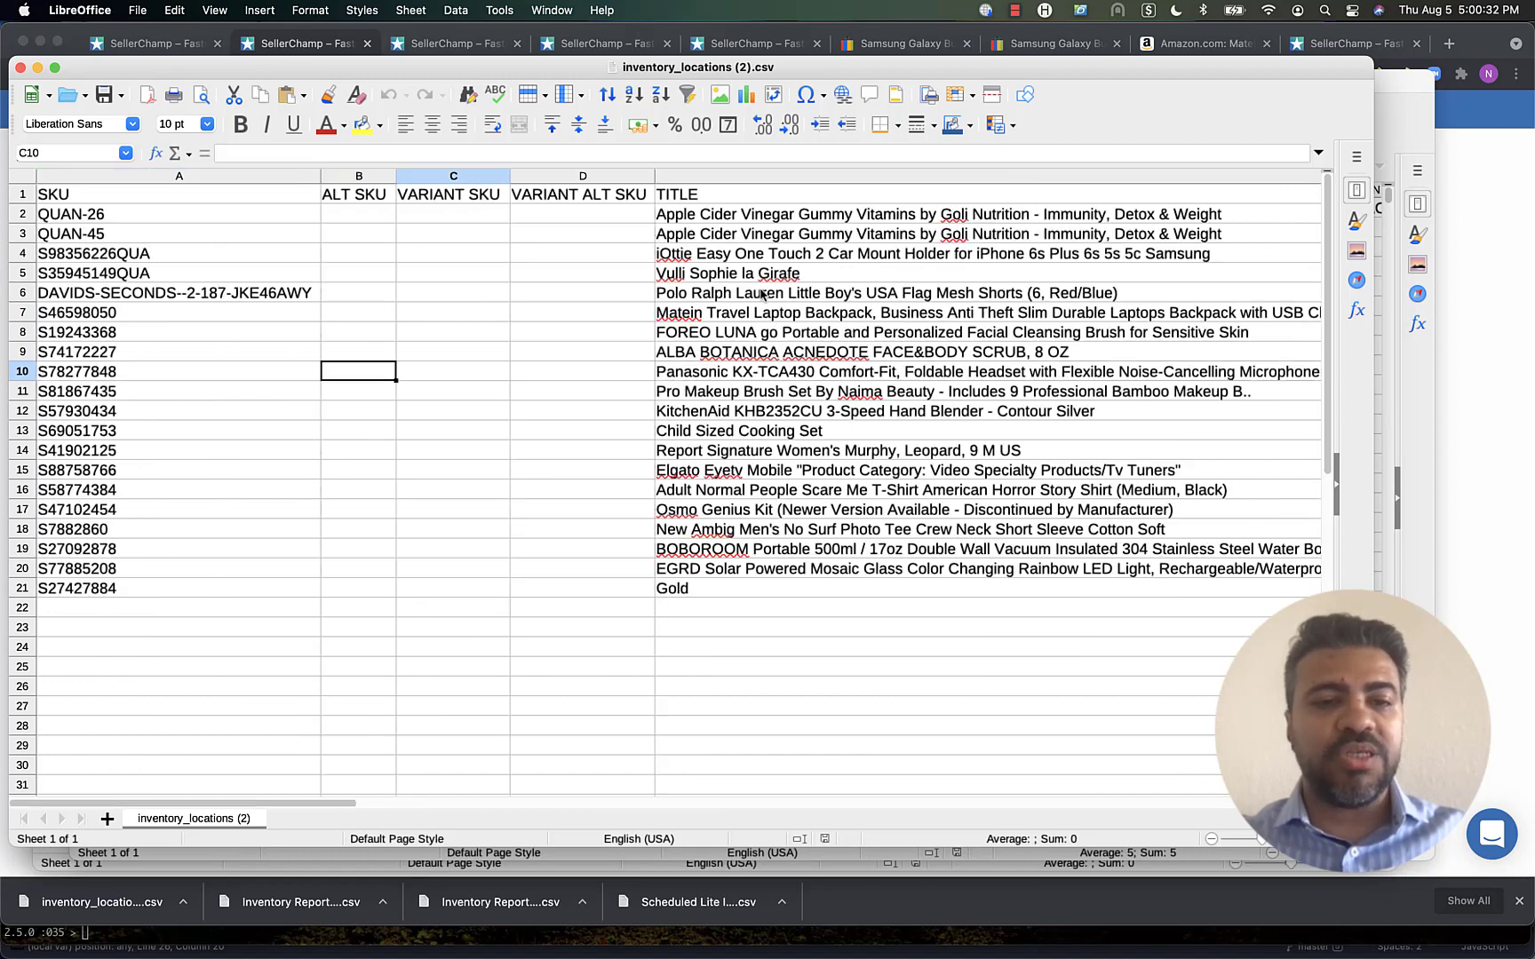
key("Right")
key("Right")
key("Right")
key("Right")
key("Right")
key("Right")
key("Right")
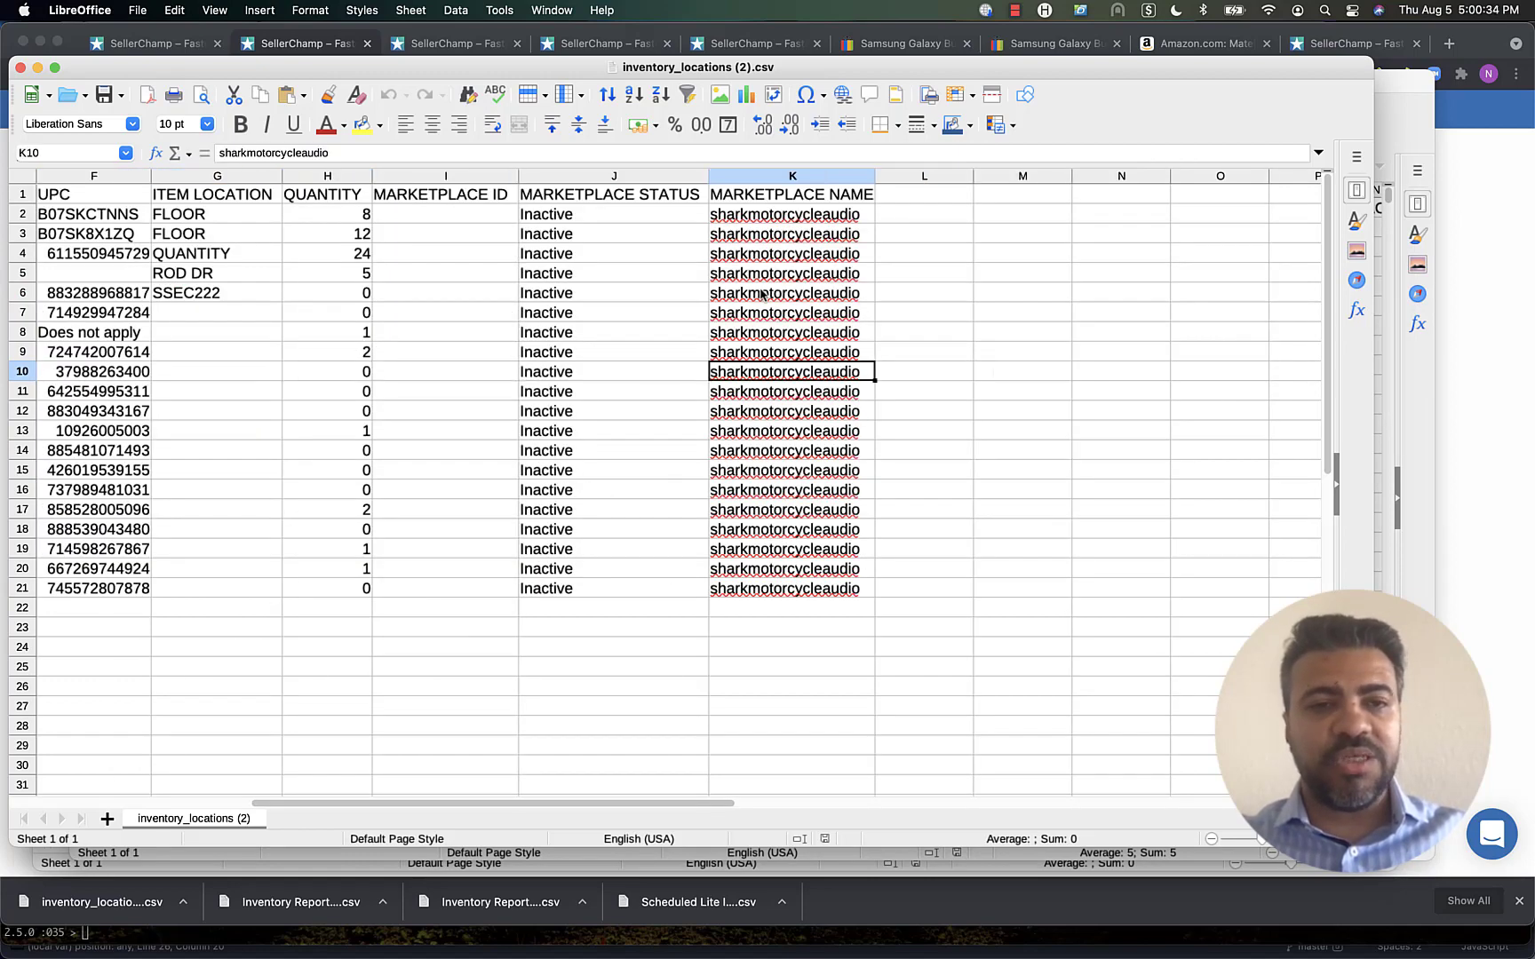
Step: Set the row 10 product's item location to BIN5 and its quantity to 10
key("Left")
key("Left")
key("Left")
key("Left")
type("b")
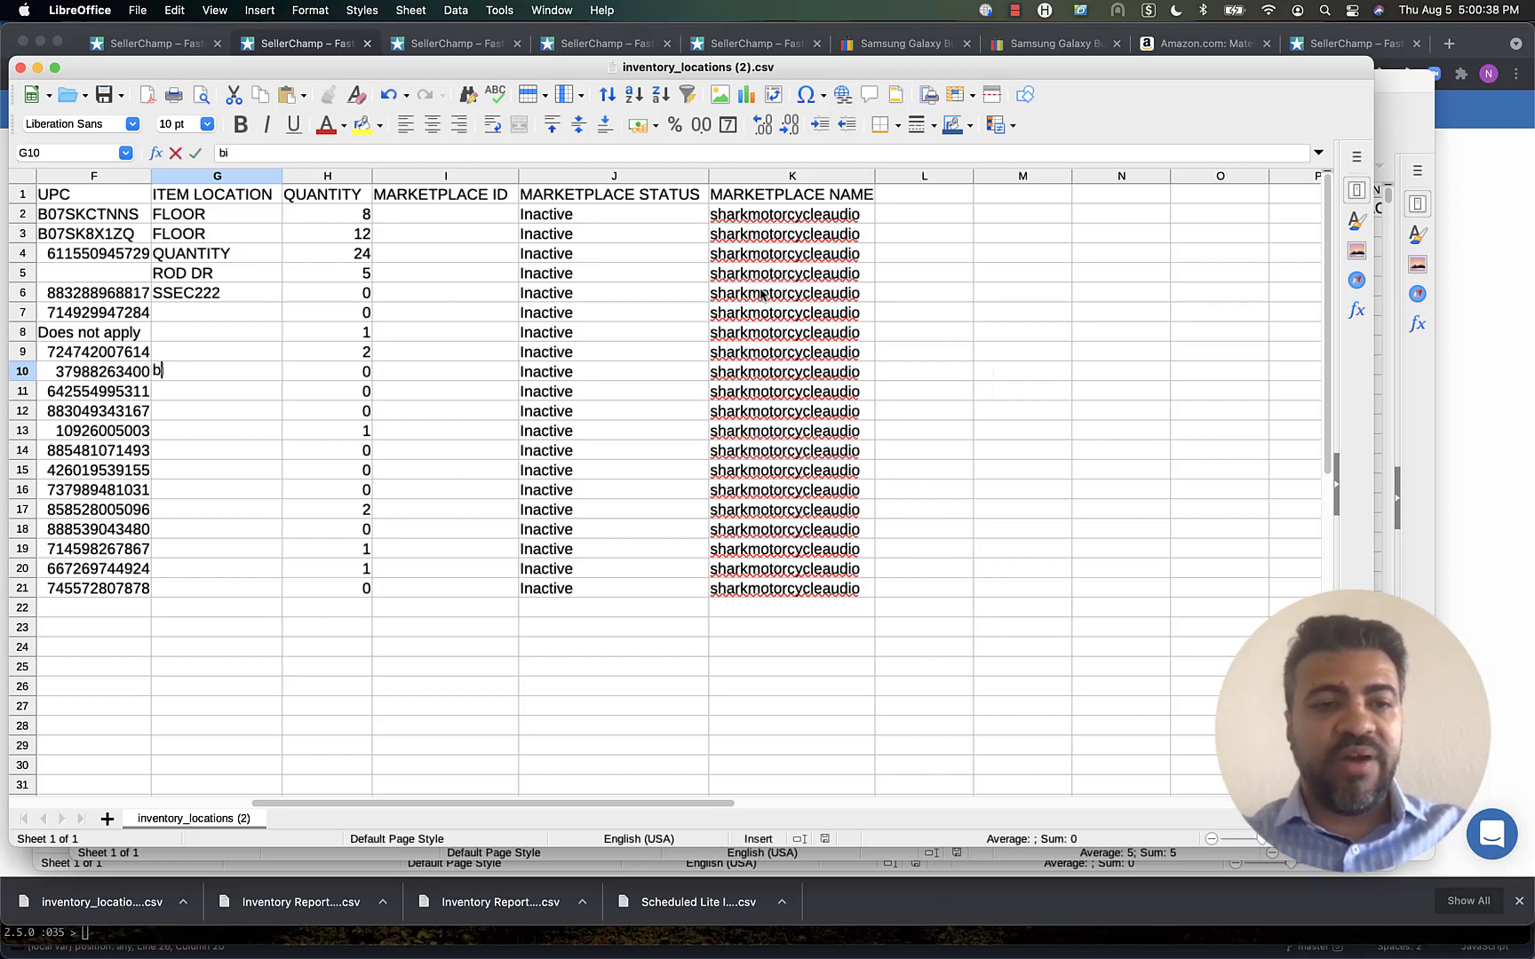
key("BackSpace")
type("BIN5")
key("Tab")
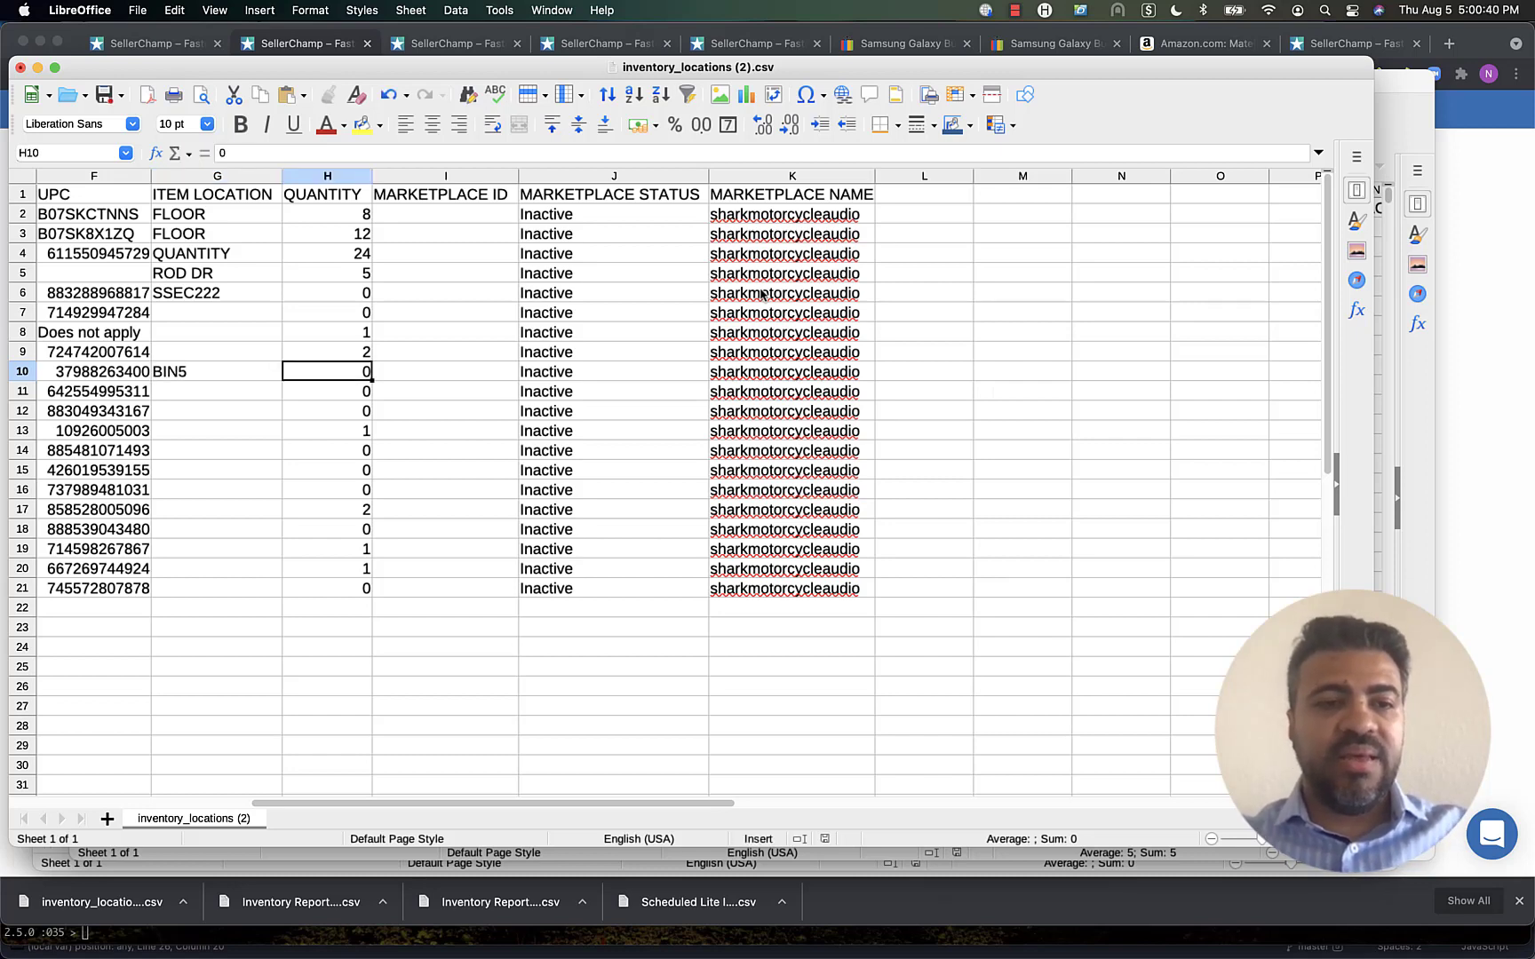
type("10")
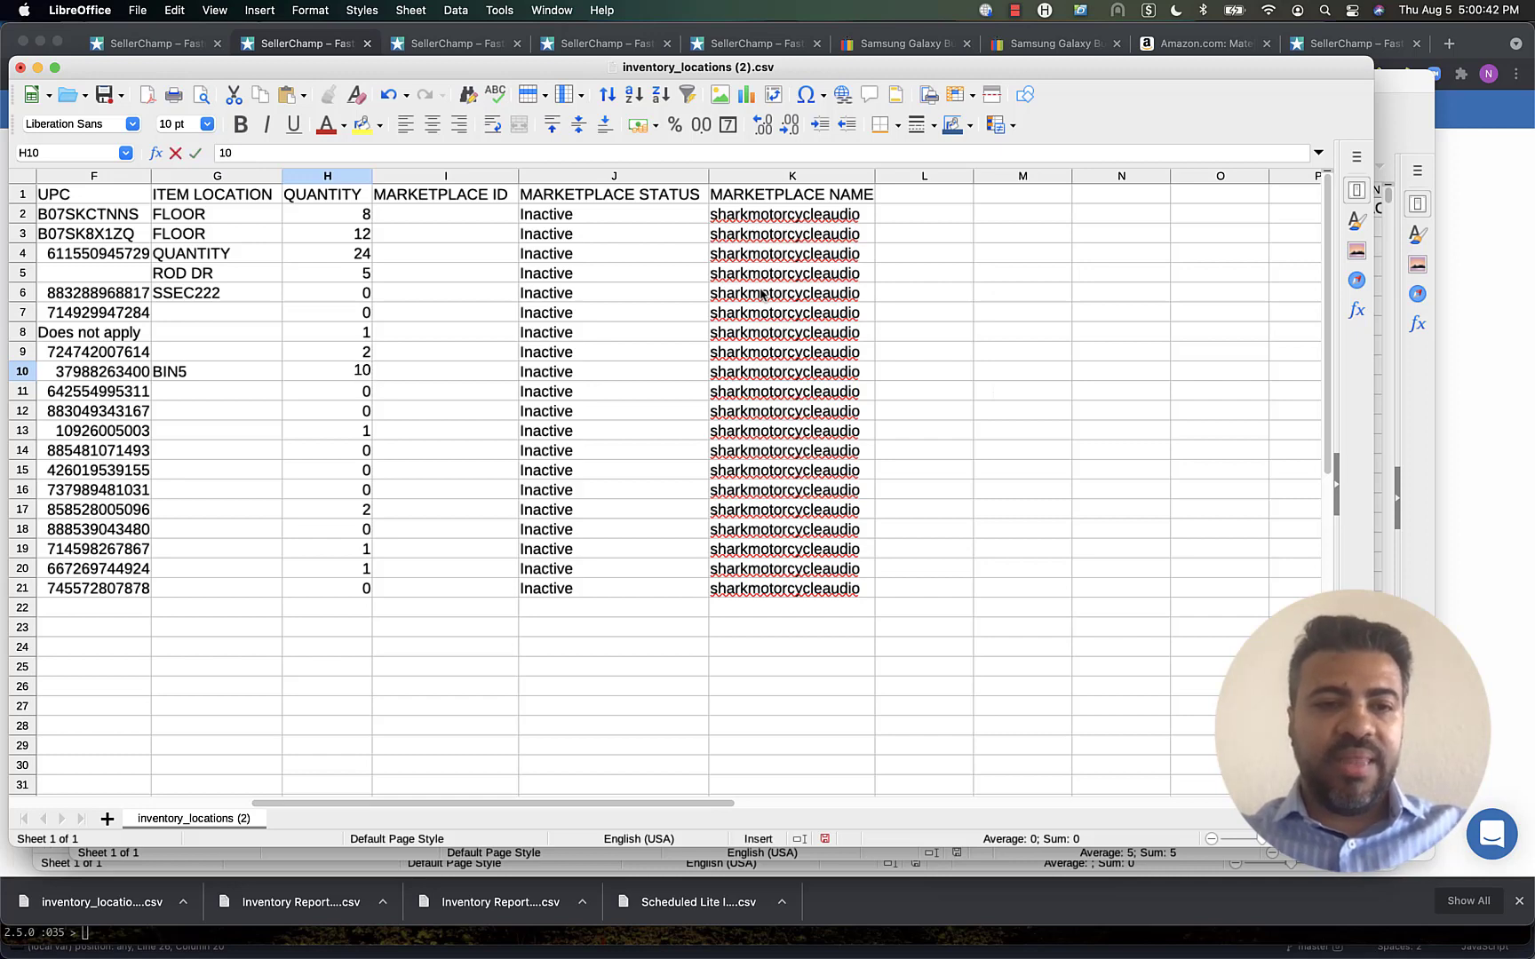
key("shift+Tab")
Step: Switch to SellerChamp in Chrome, review the Upload Item Locations requirements, and cancel the upload
key("super+Tab")
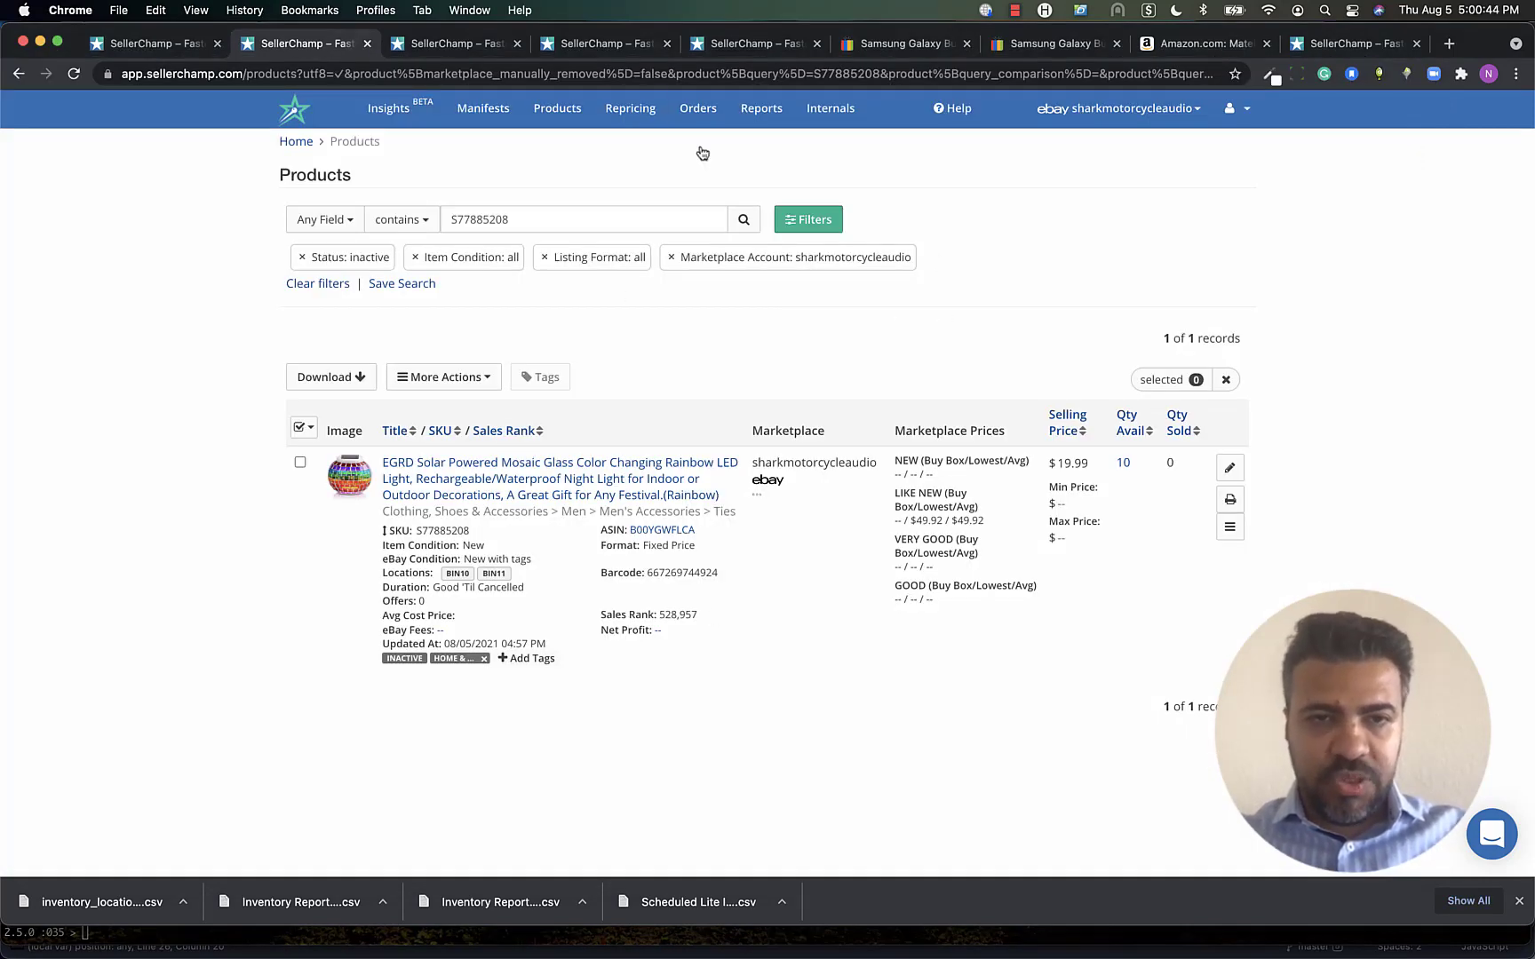
left_click(444, 376)
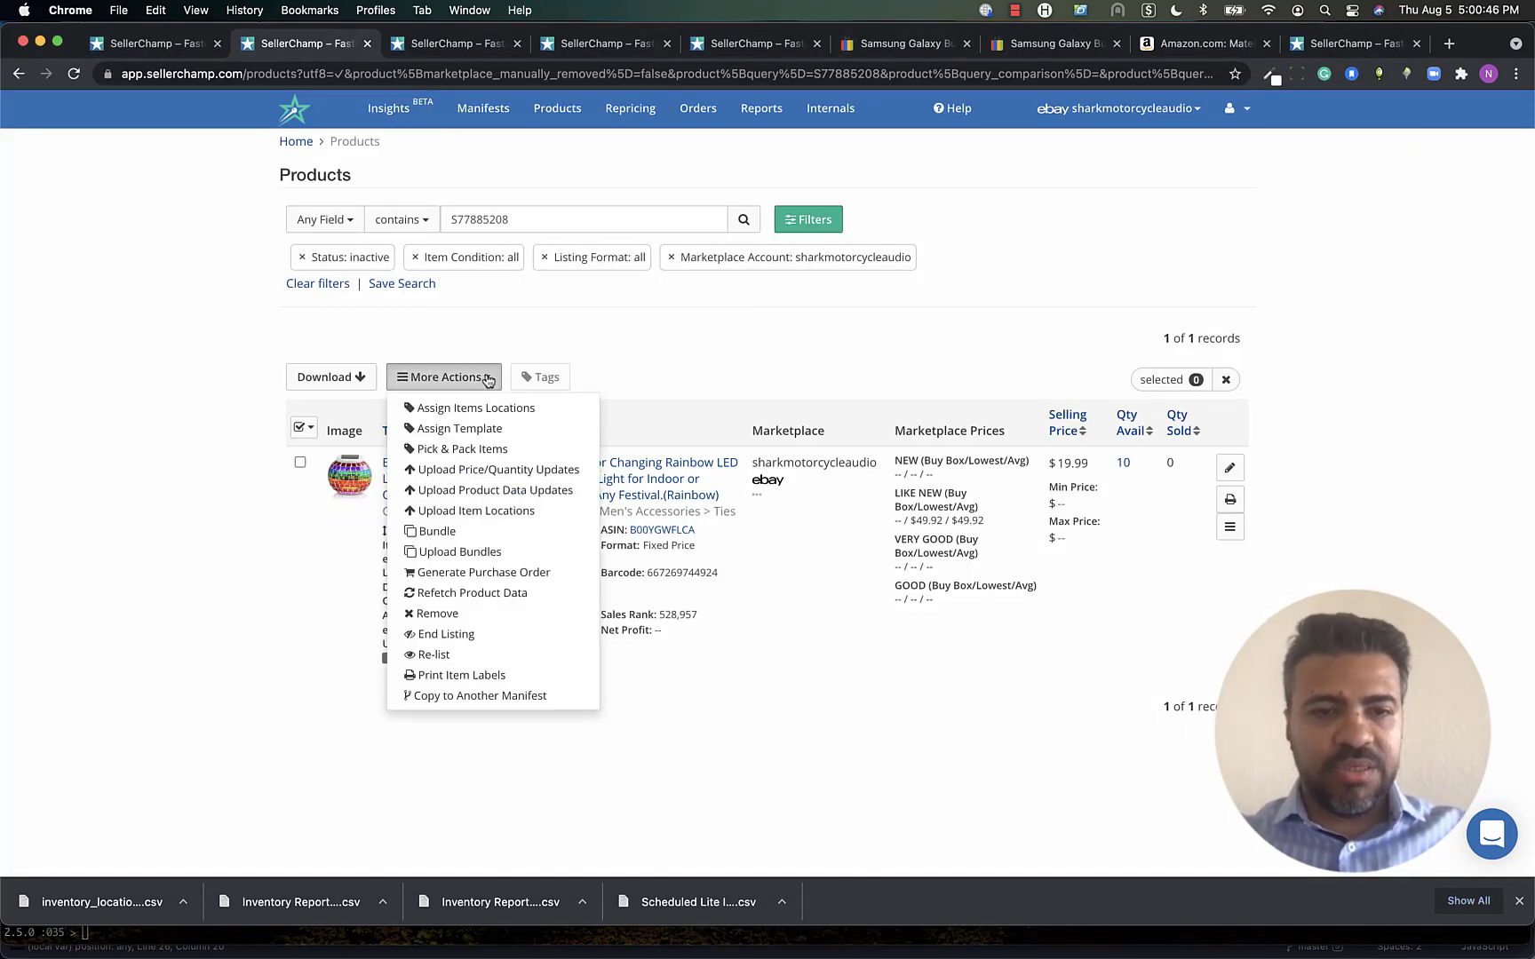
left_click(471, 512)
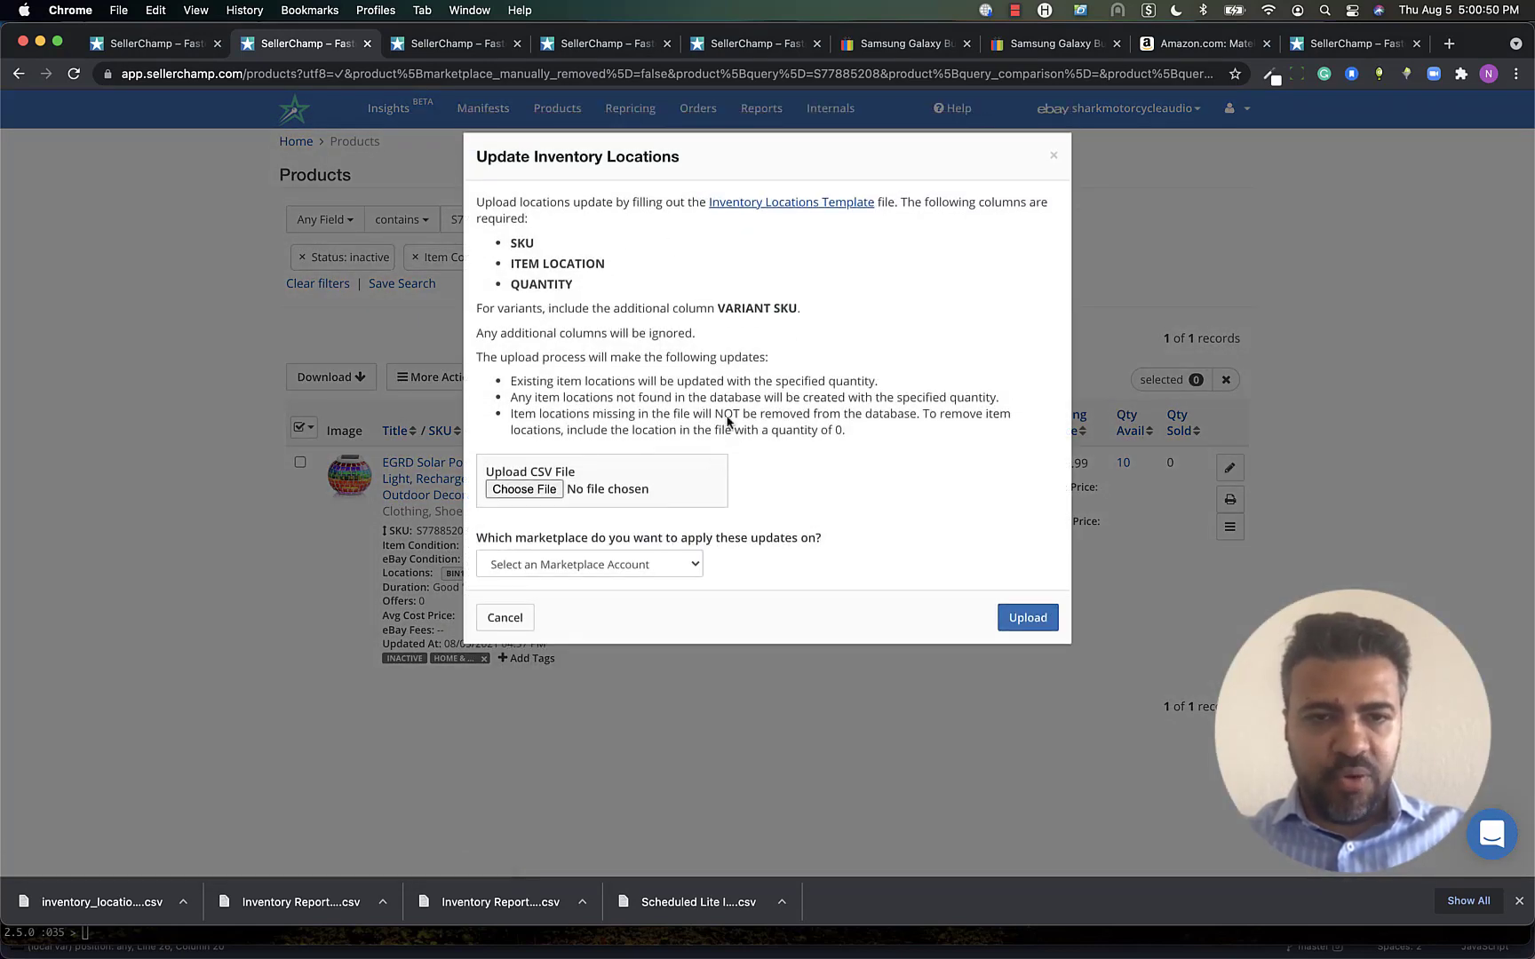
left_click(505, 617)
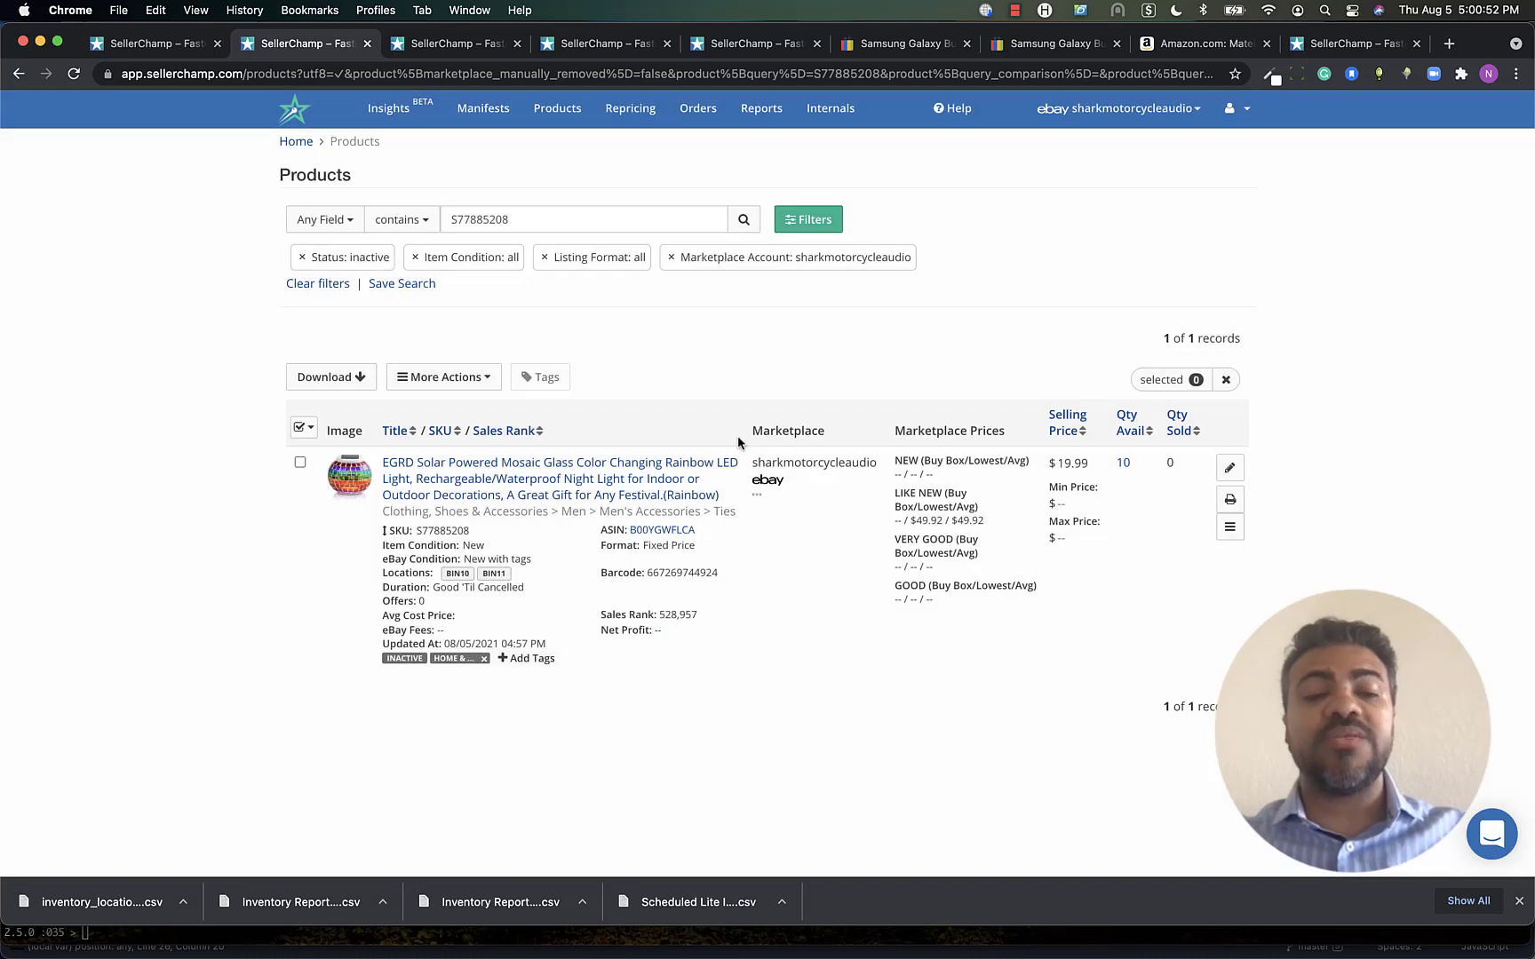
Step: Switch to the LibreOffice spreadsheet to examine the SKU in row 10, and return to SellerChamp in Chrome
key("super+Tab")
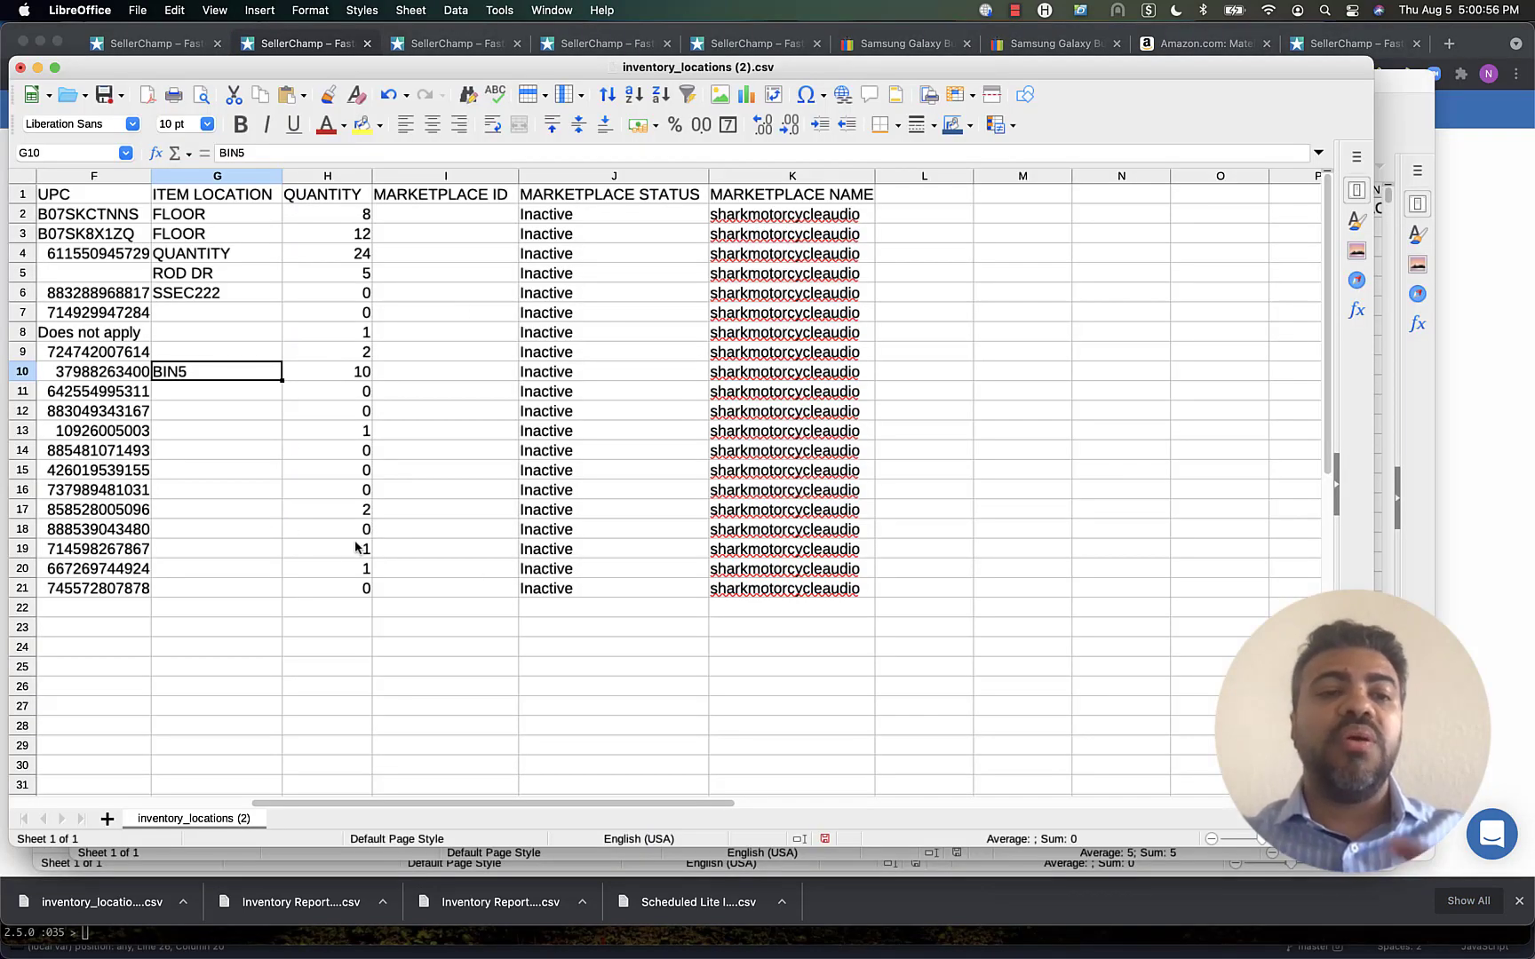
key("Left")
key("Left")
key("Left")
key("Left")
key("Left")
key("Left")
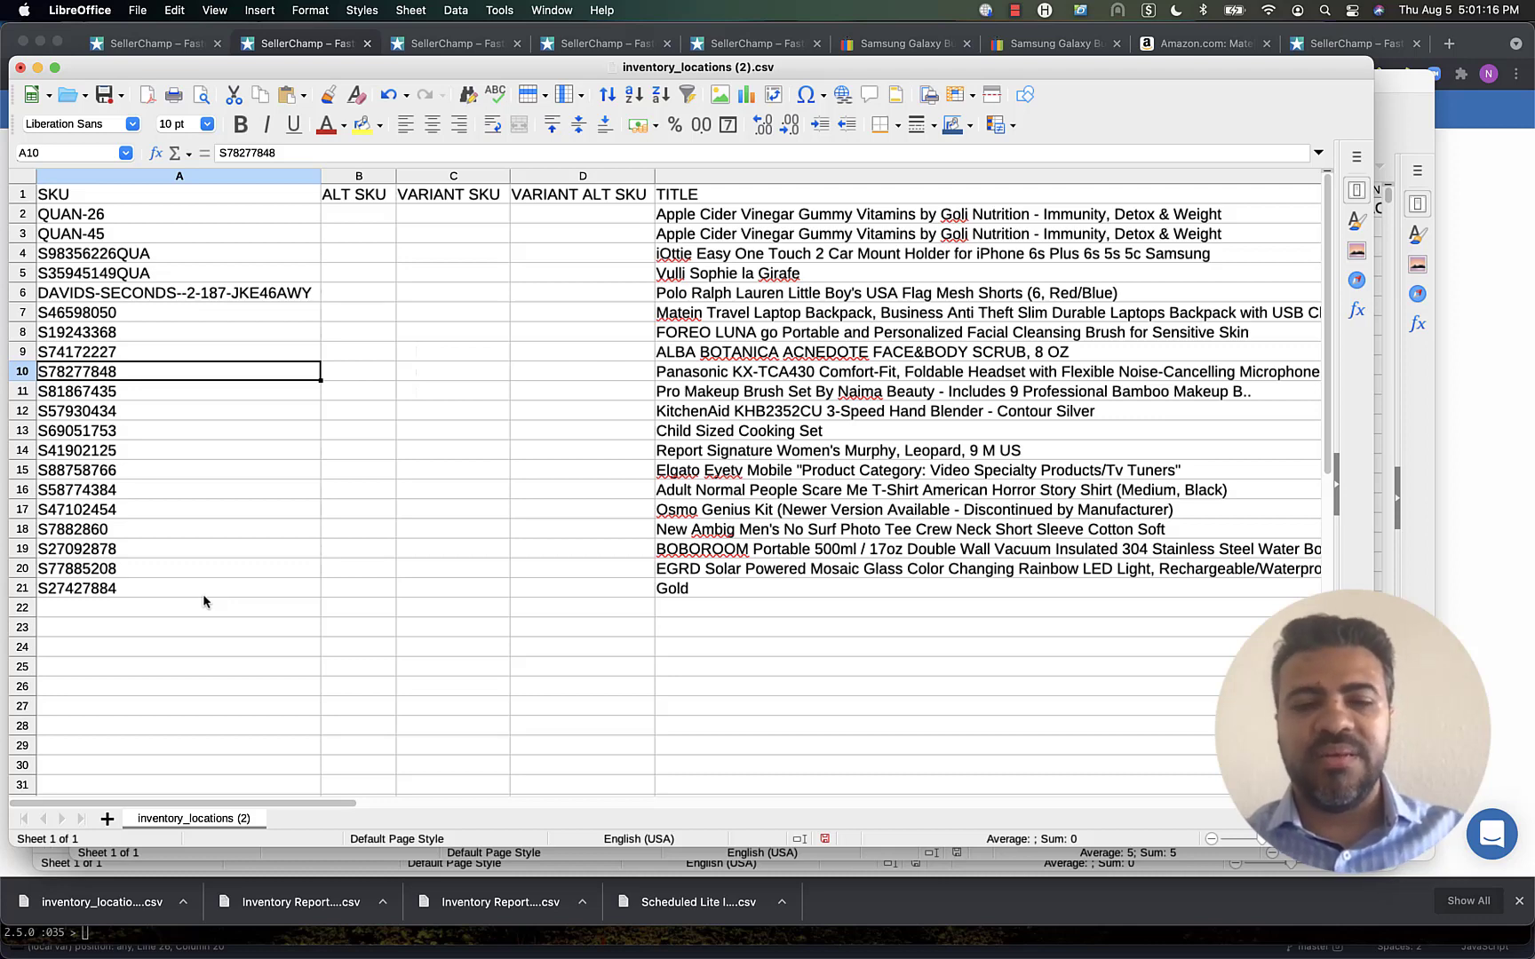
key("super+Tab")
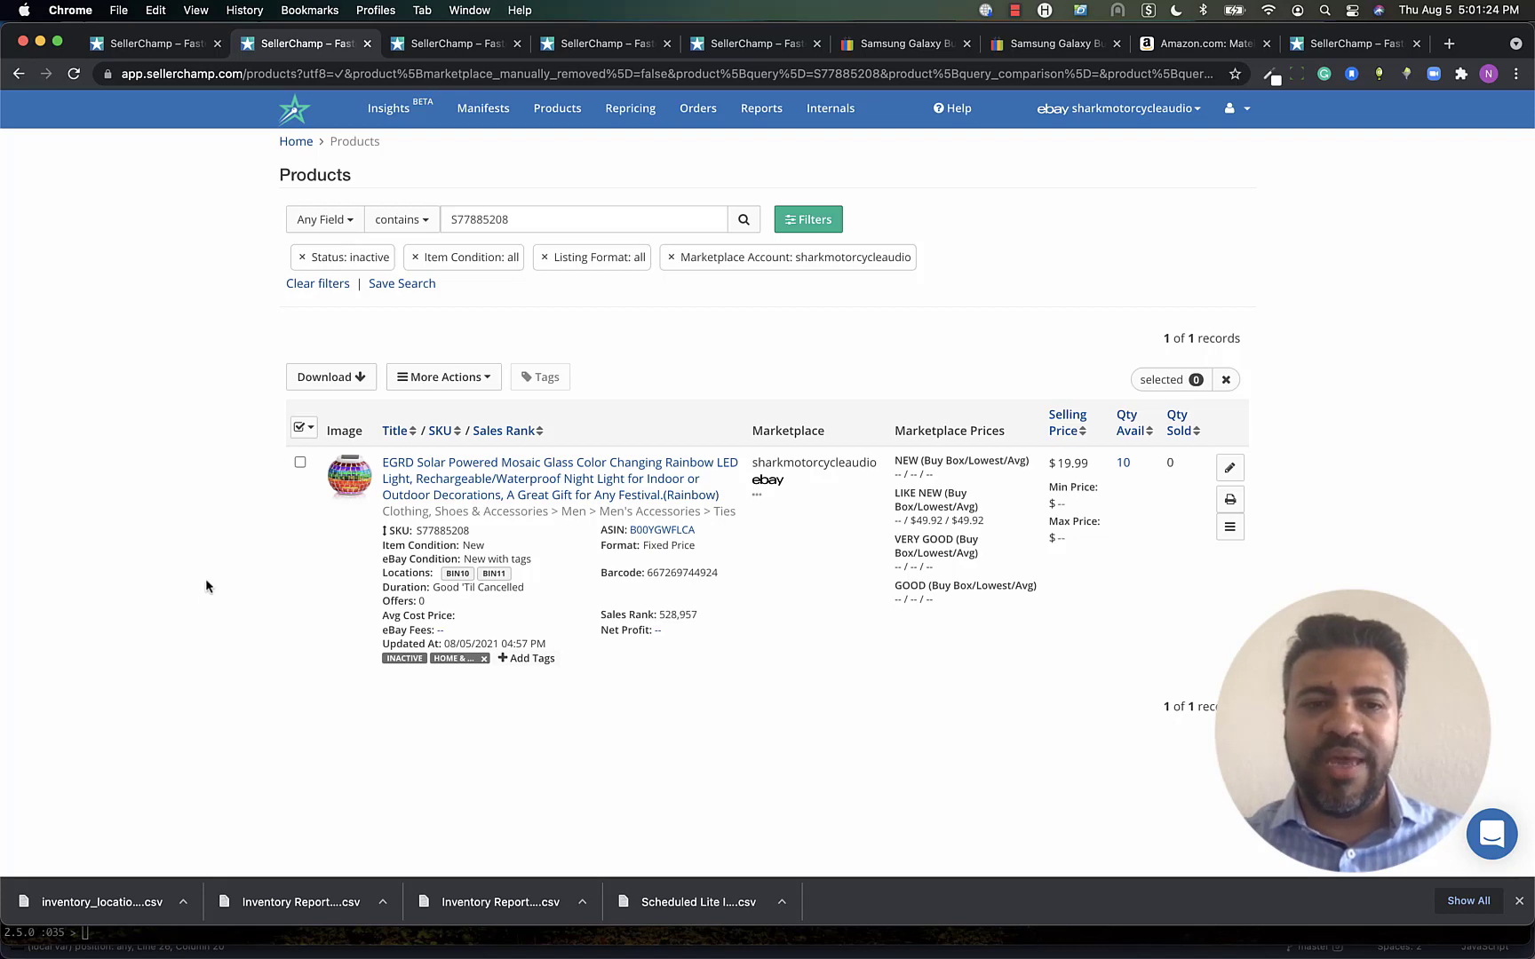
Step: Open the Assign Item Locations form and review the marketplace accounts it offers
left_click(498, 377)
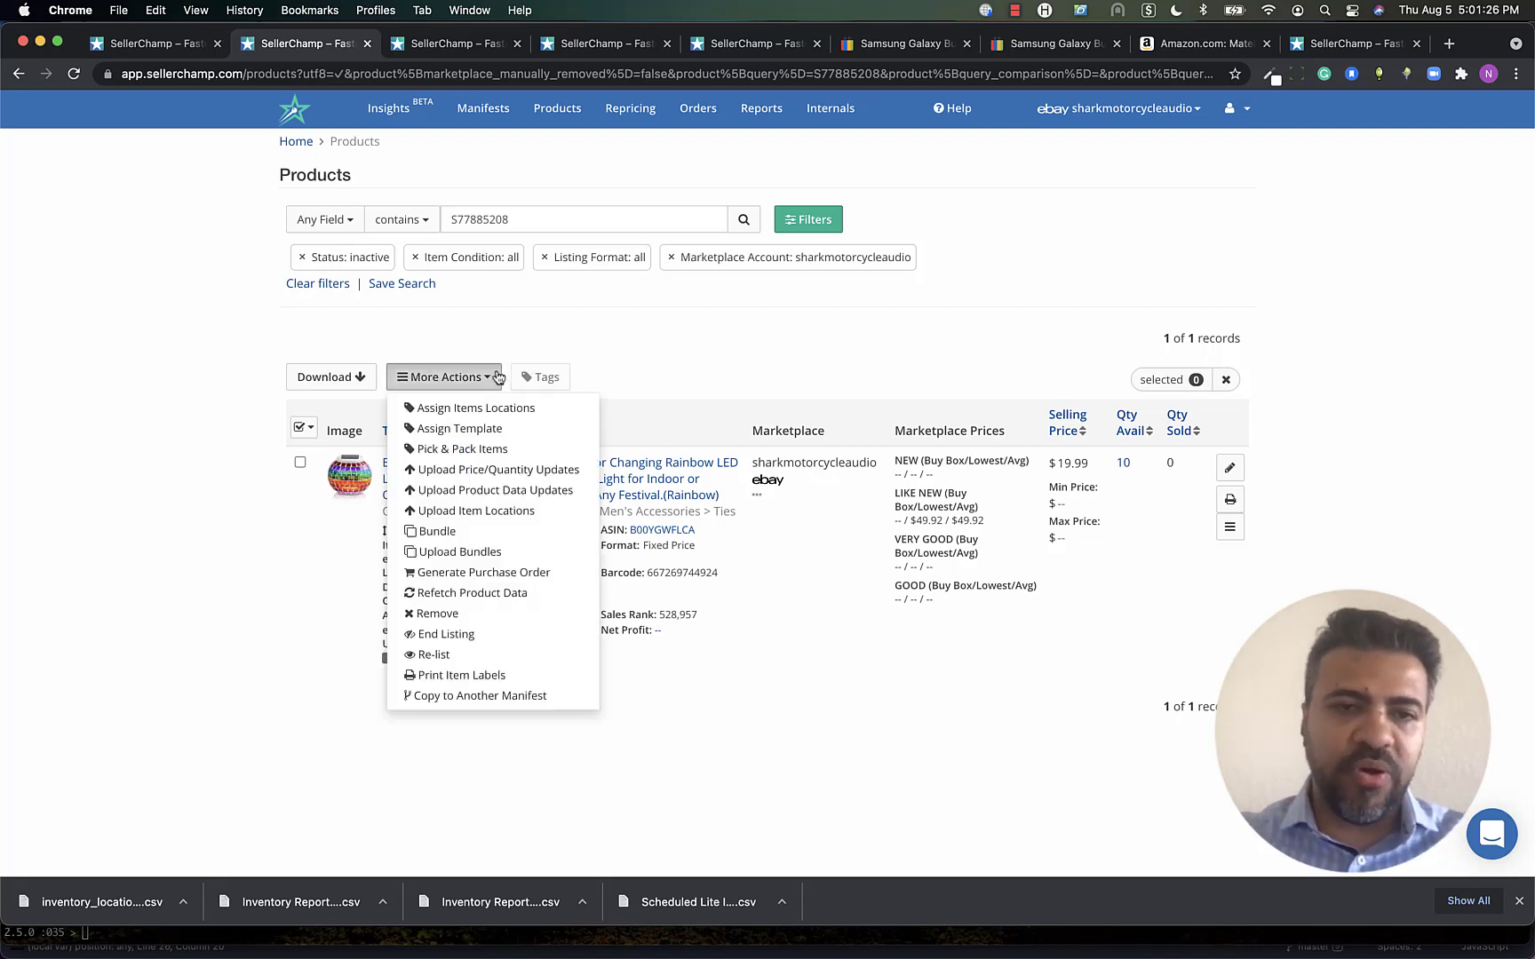
left_click(512, 414)
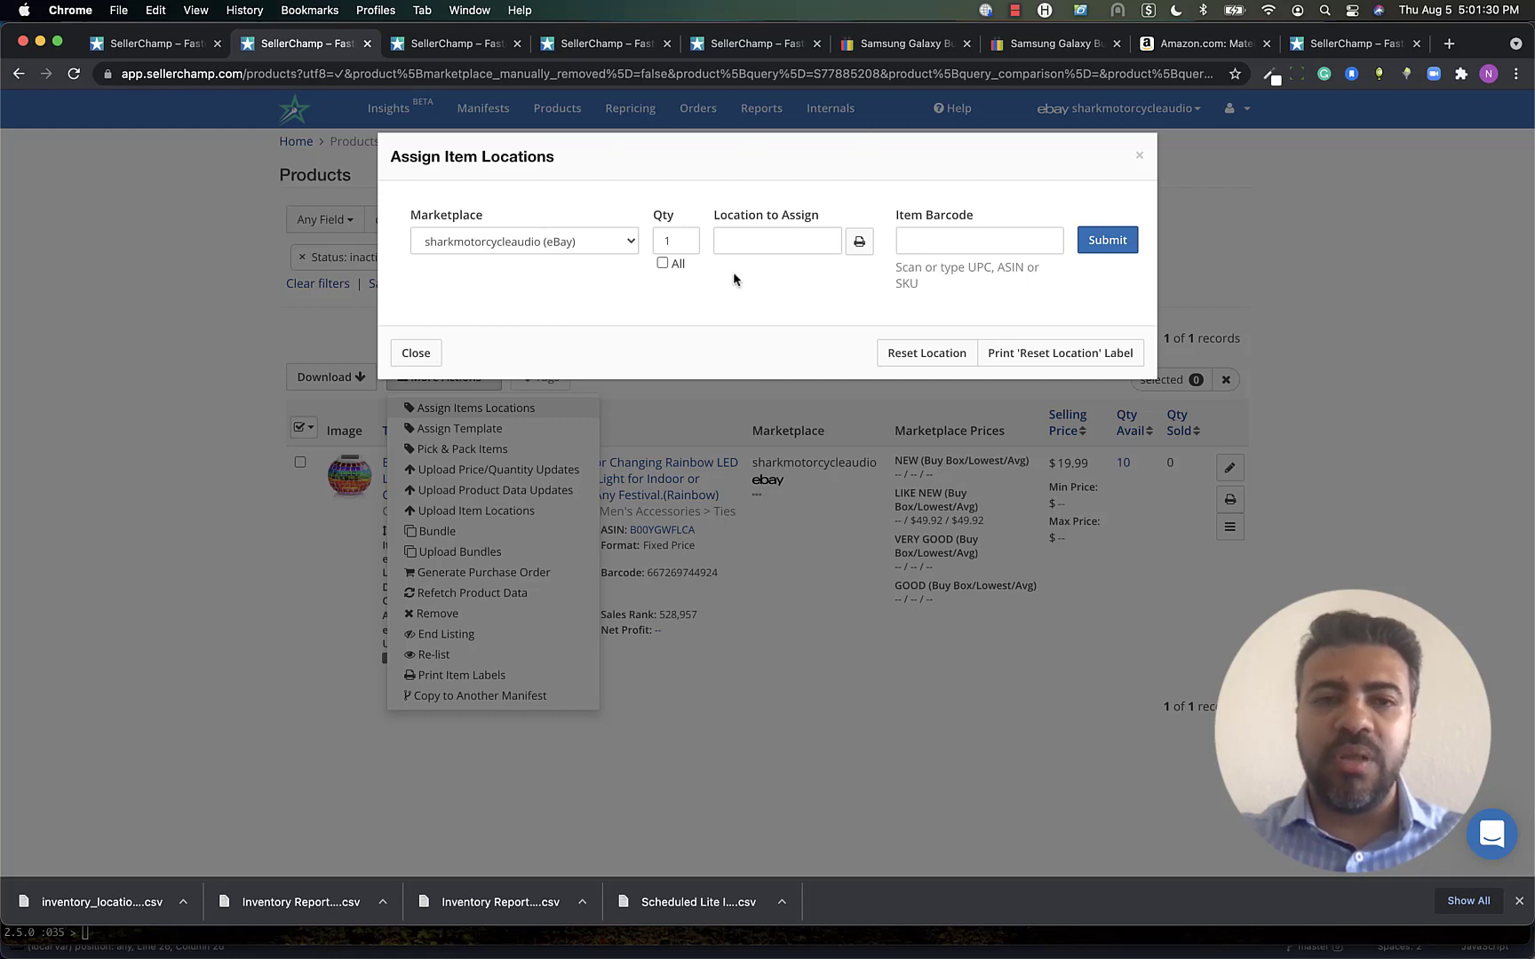
left_click(615, 241)
scroll(595, 311, "up", 1)
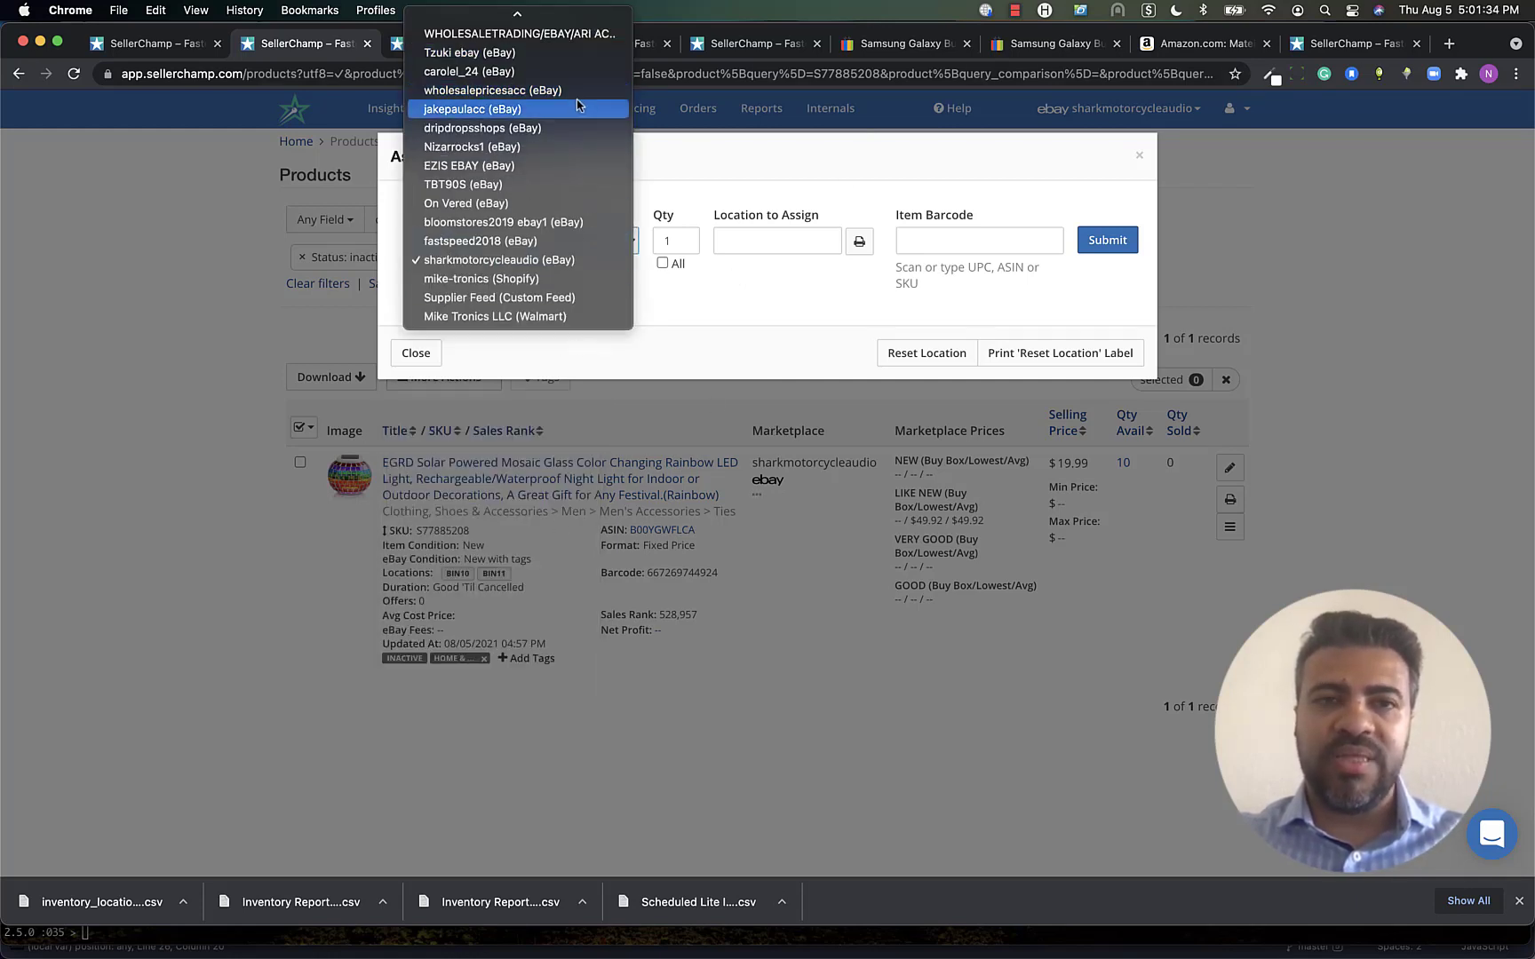
left_click(719, 301)
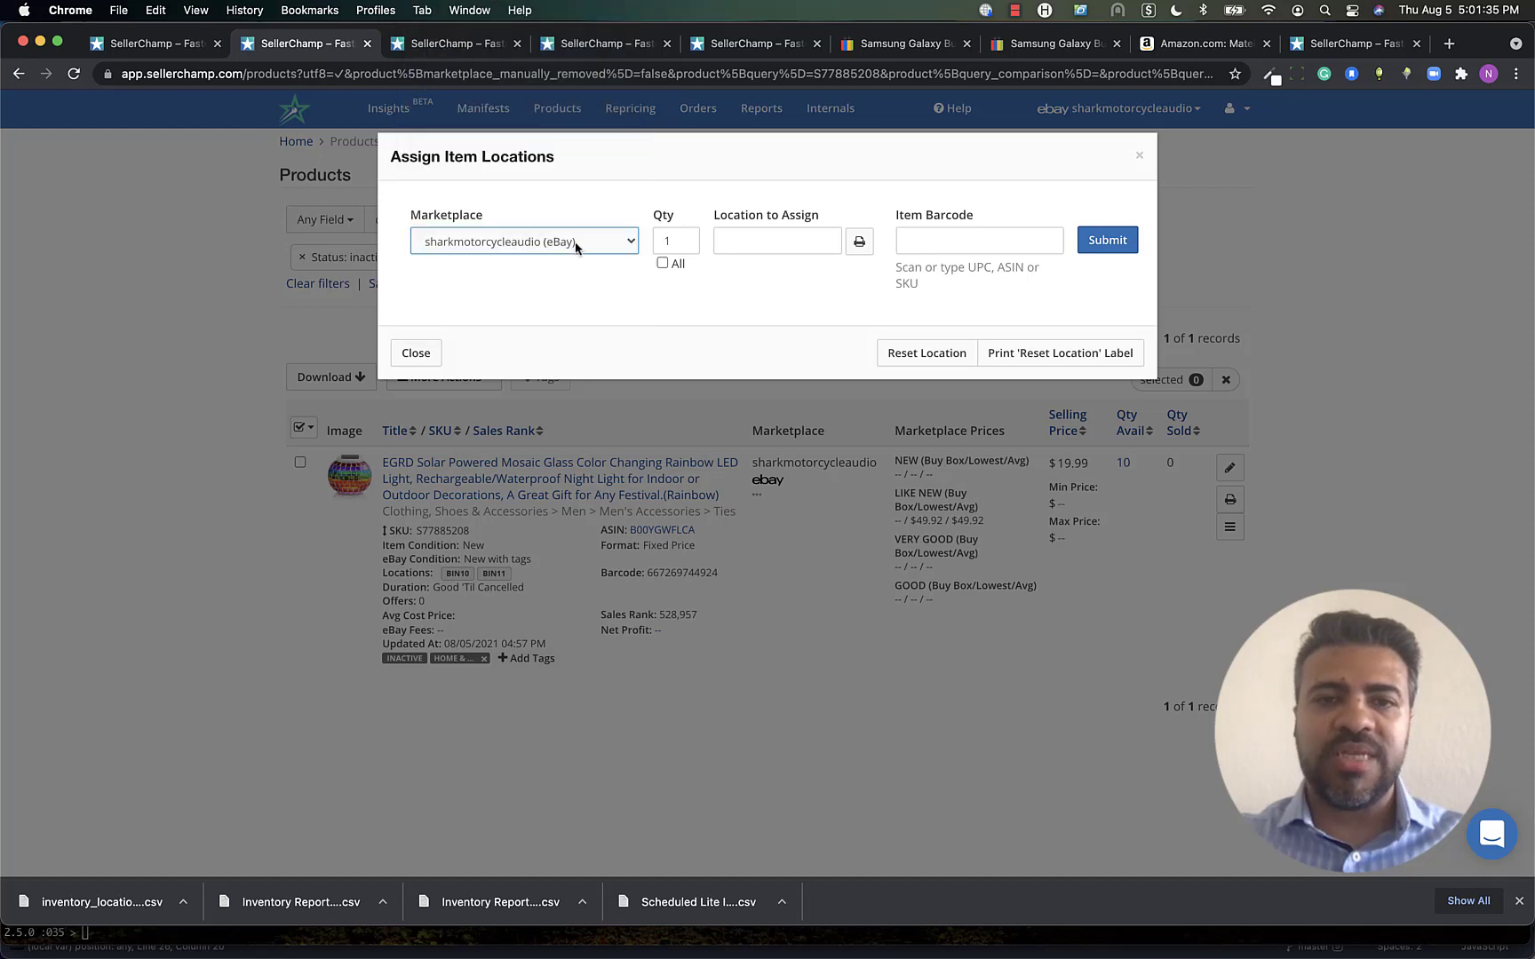
Step: Enter BIN10 as the location to assign
left_click(749, 243)
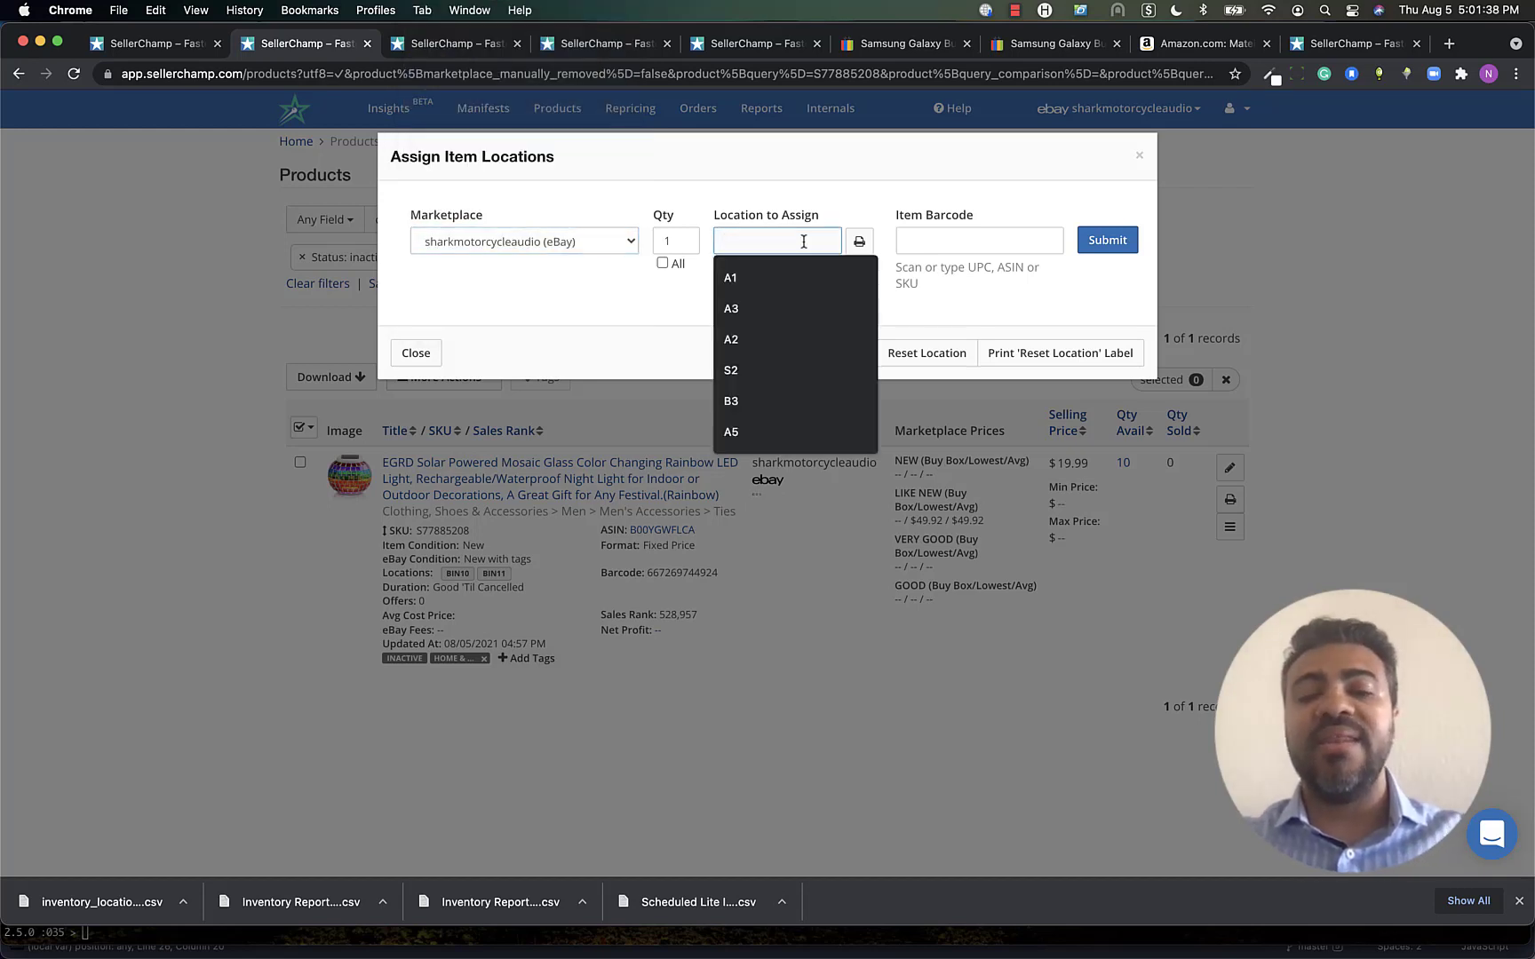
type("bi")
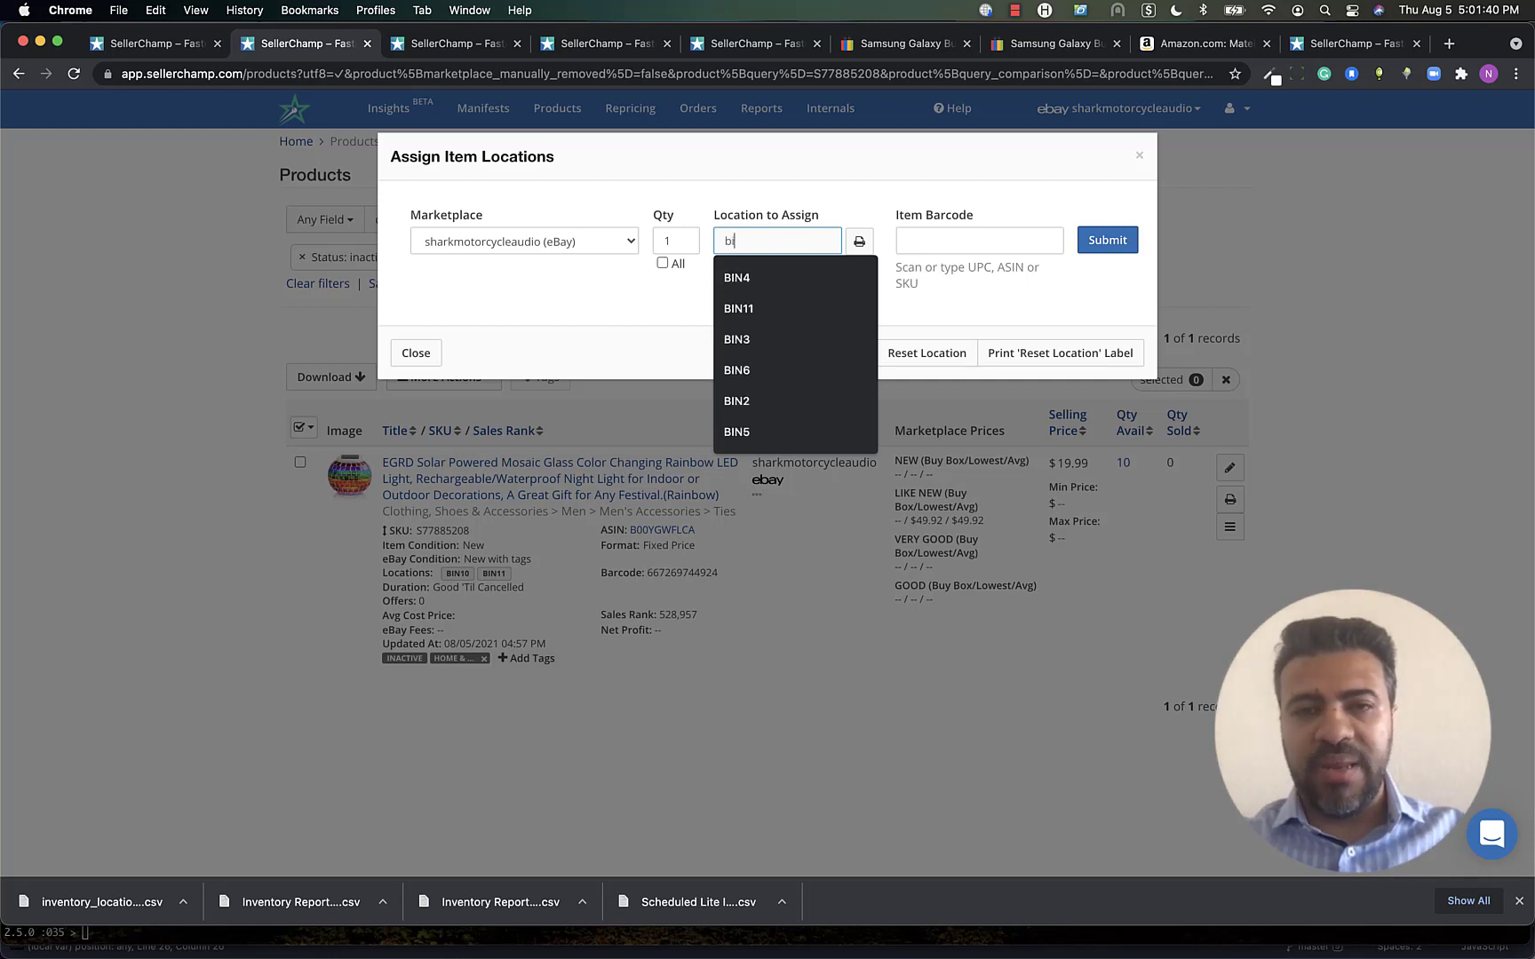
type("n")
key("BackSpace")
key("BackSpace")
key("BackSpace")
type("BIN")
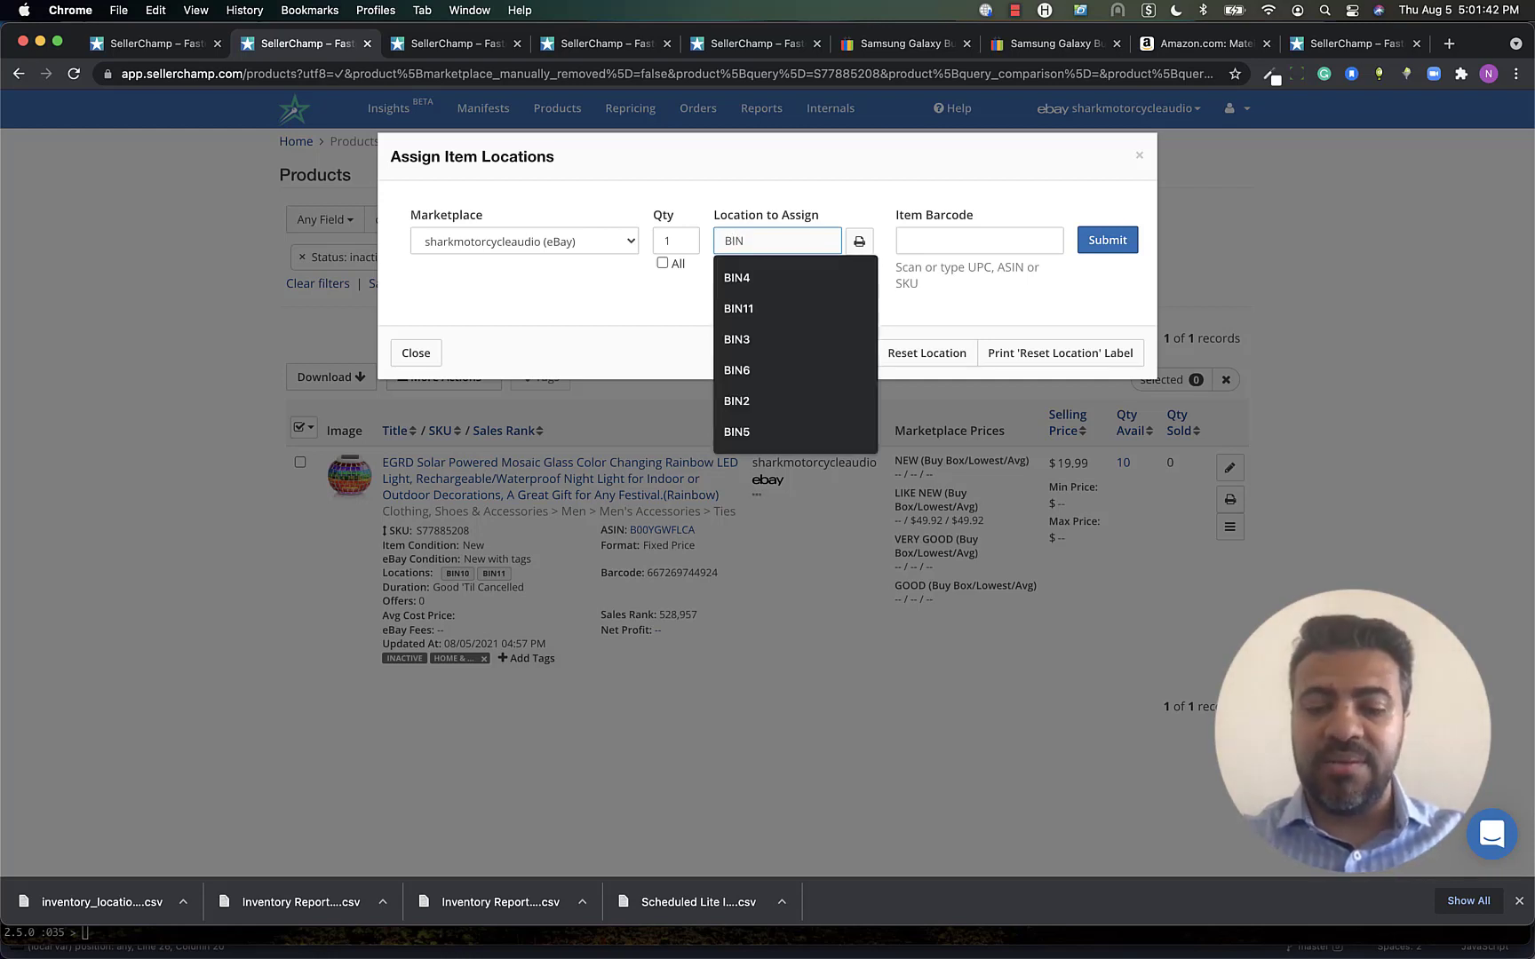
type("10")
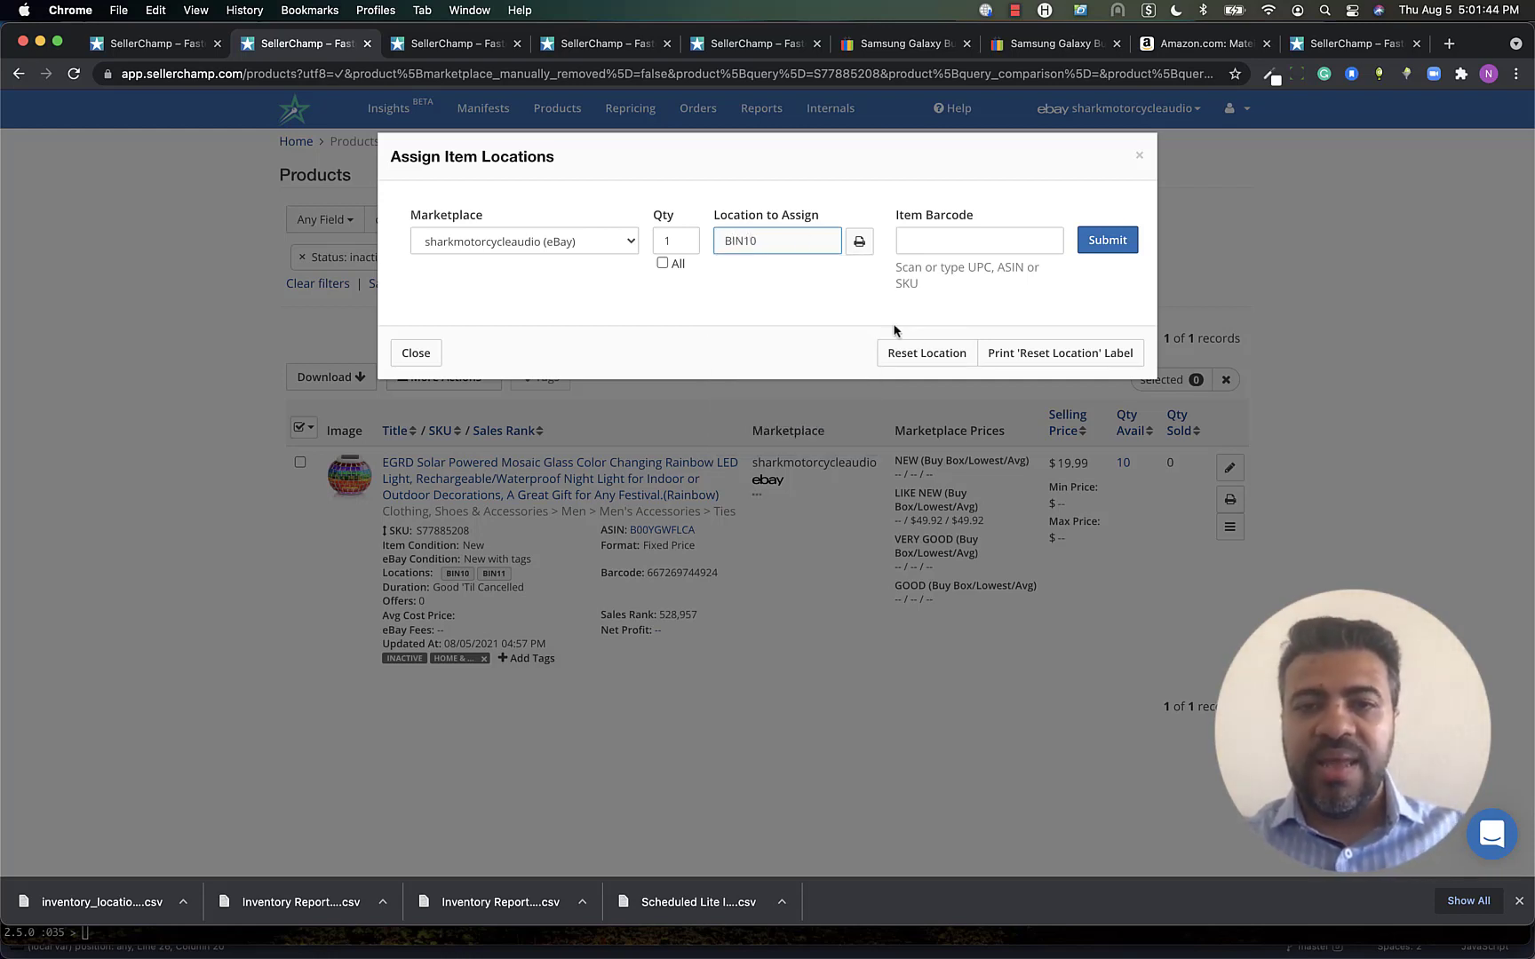
left_click(858, 290)
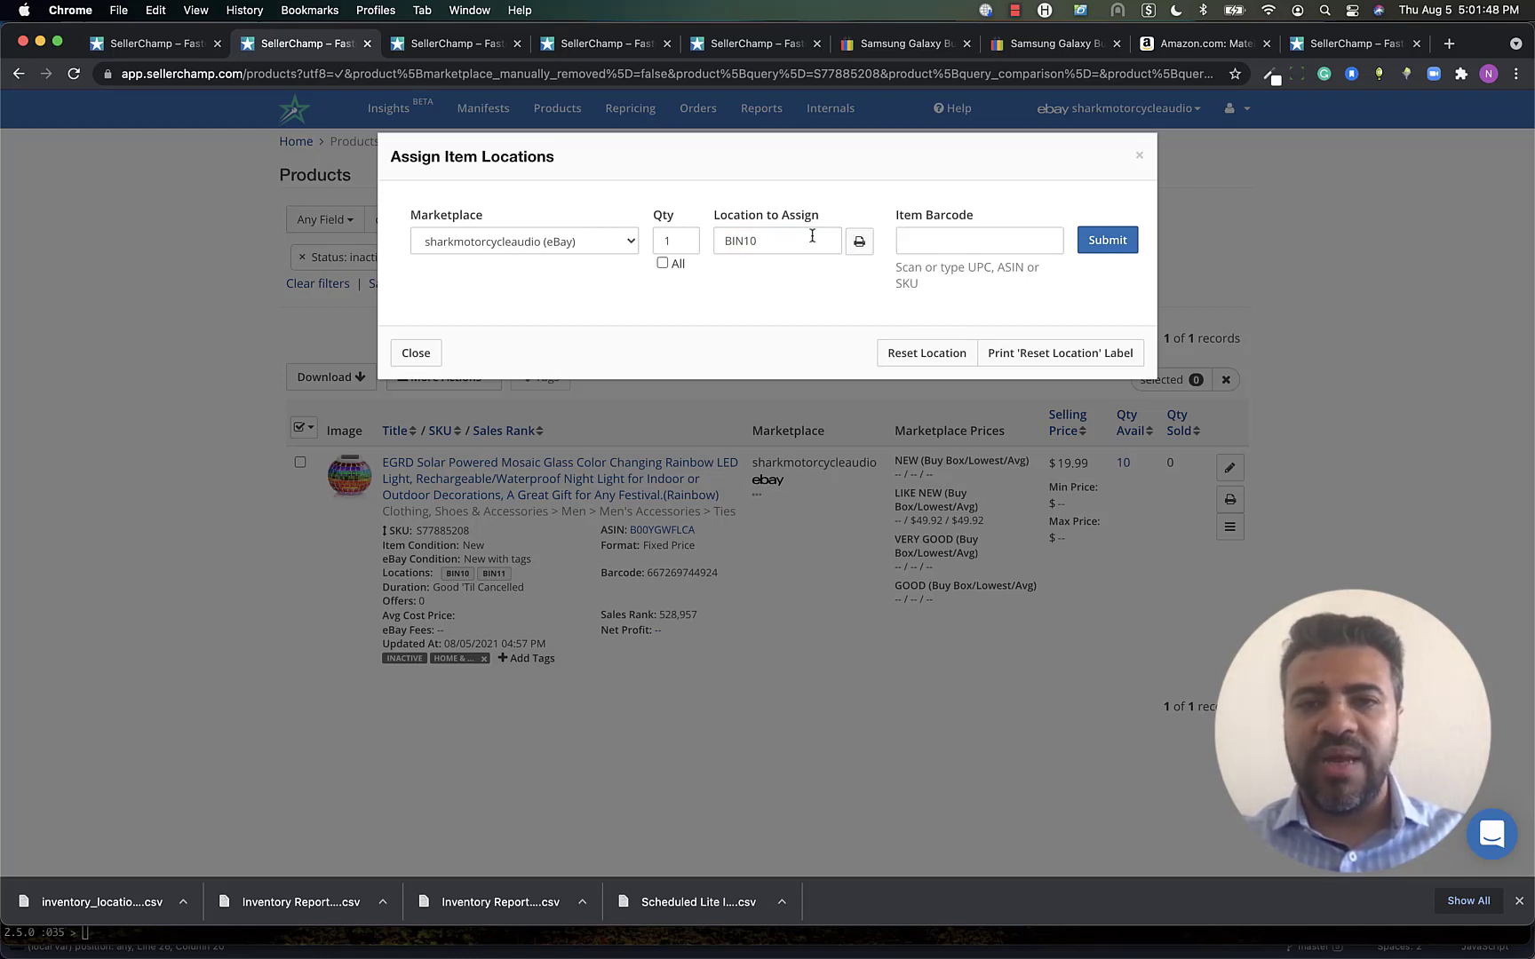
Step: Open the printable barcode label for location BIN10, view its print preview, and close the label page
left_click(859, 242)
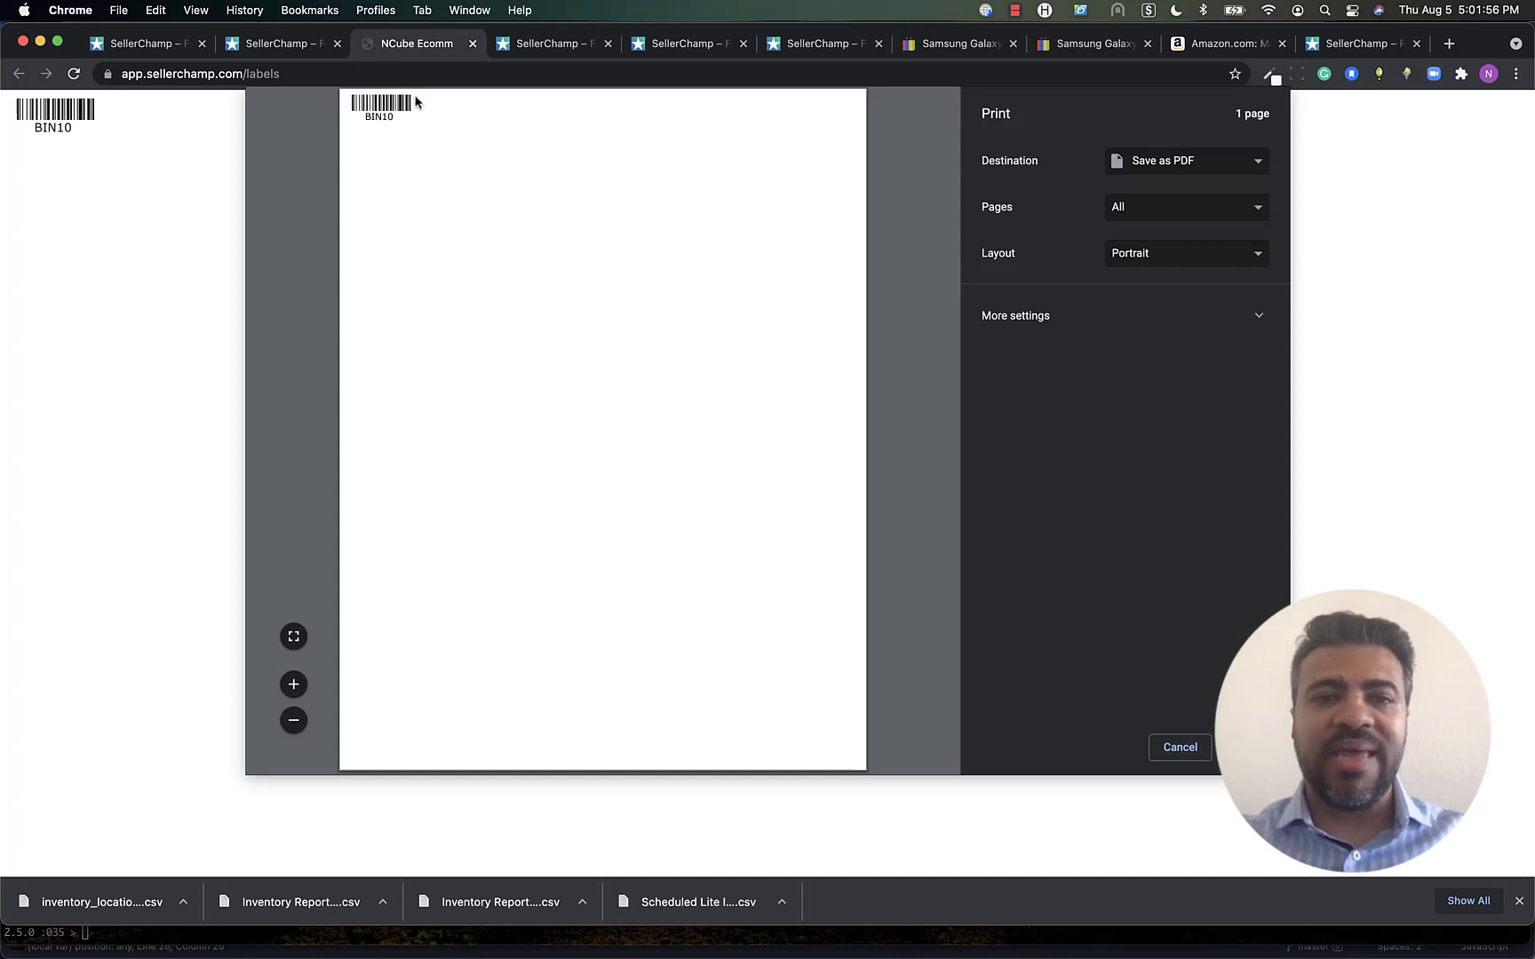
left_click(306, 54)
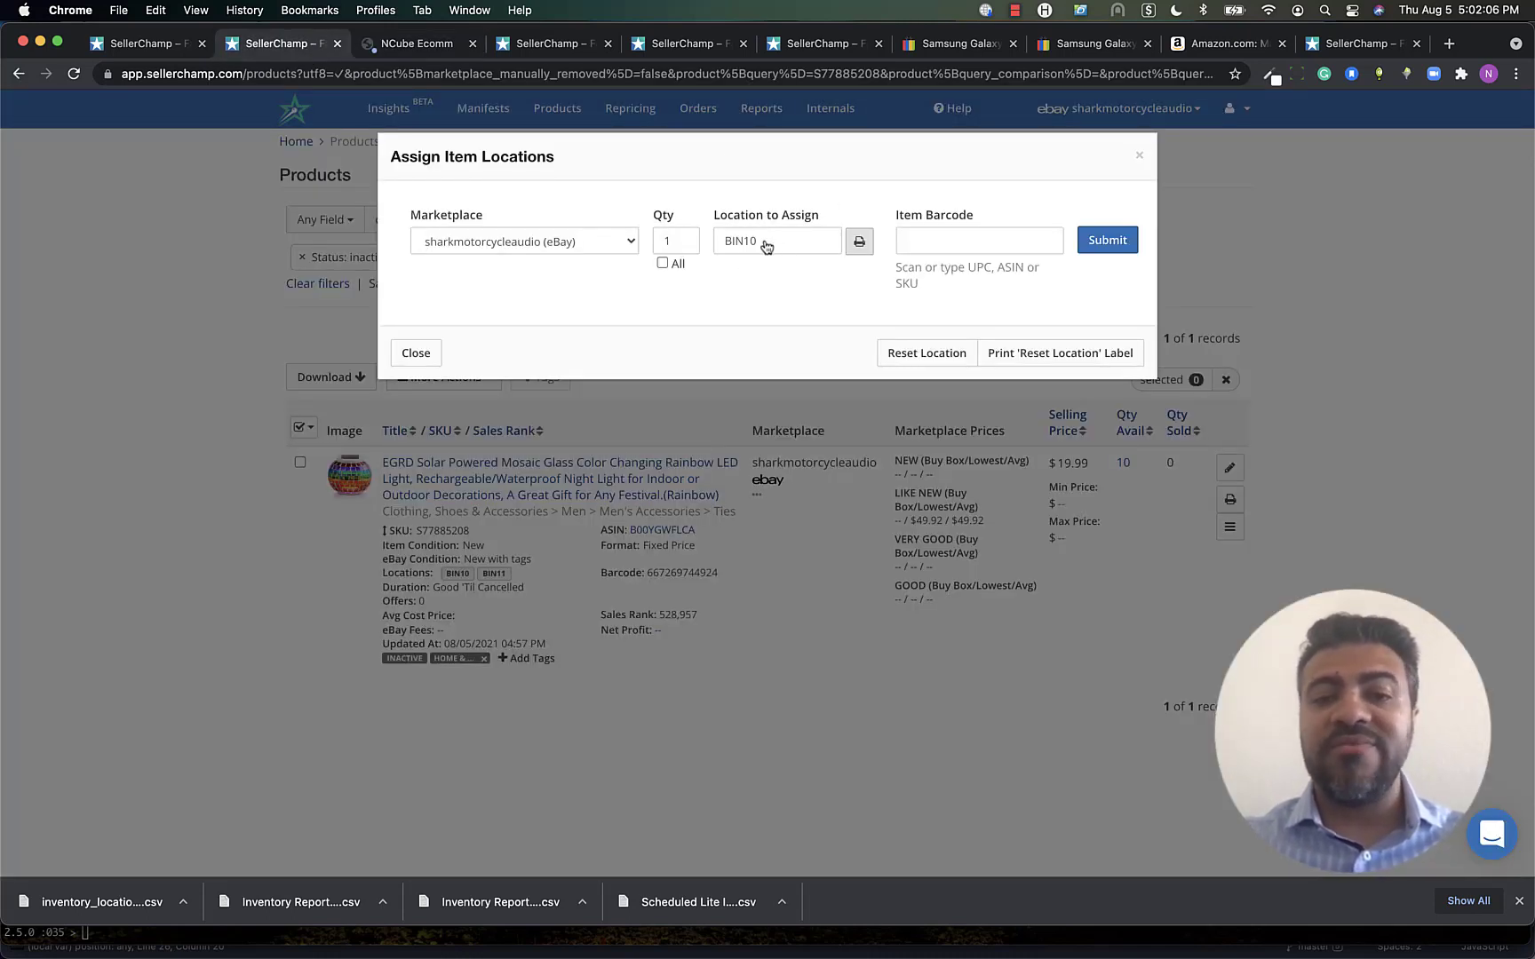
left_click(471, 45)
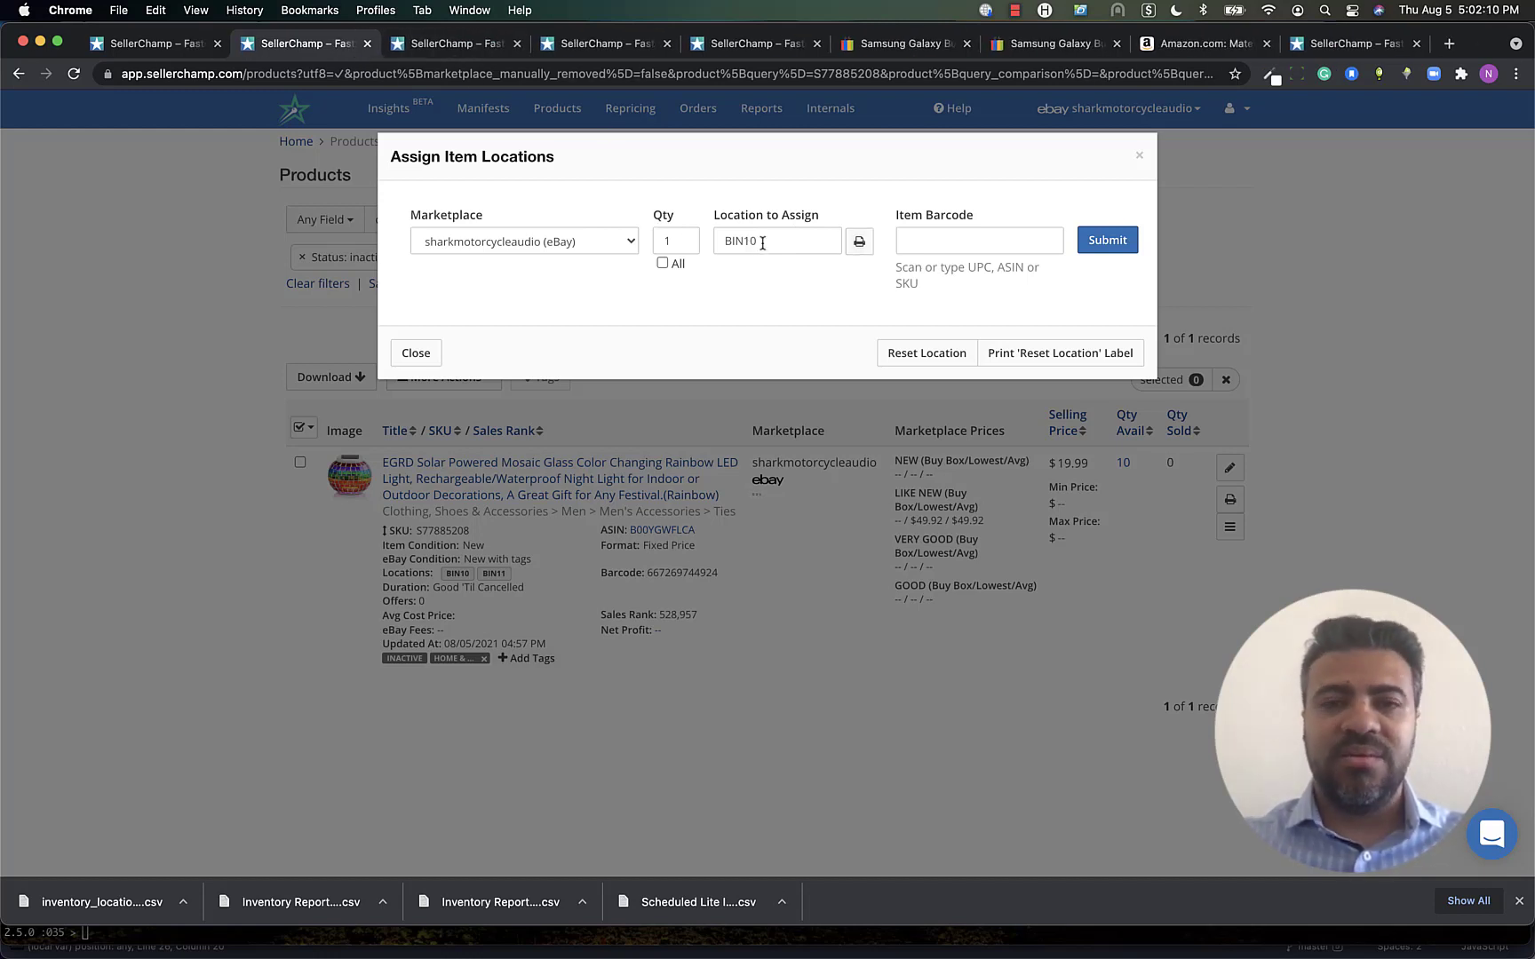
Step: Review the Location to Assign and Item Barcode fields, including the suggested barcodes, and close the form without submitting
left_click_drag(762, 242, 715, 242)
left_click(798, 250)
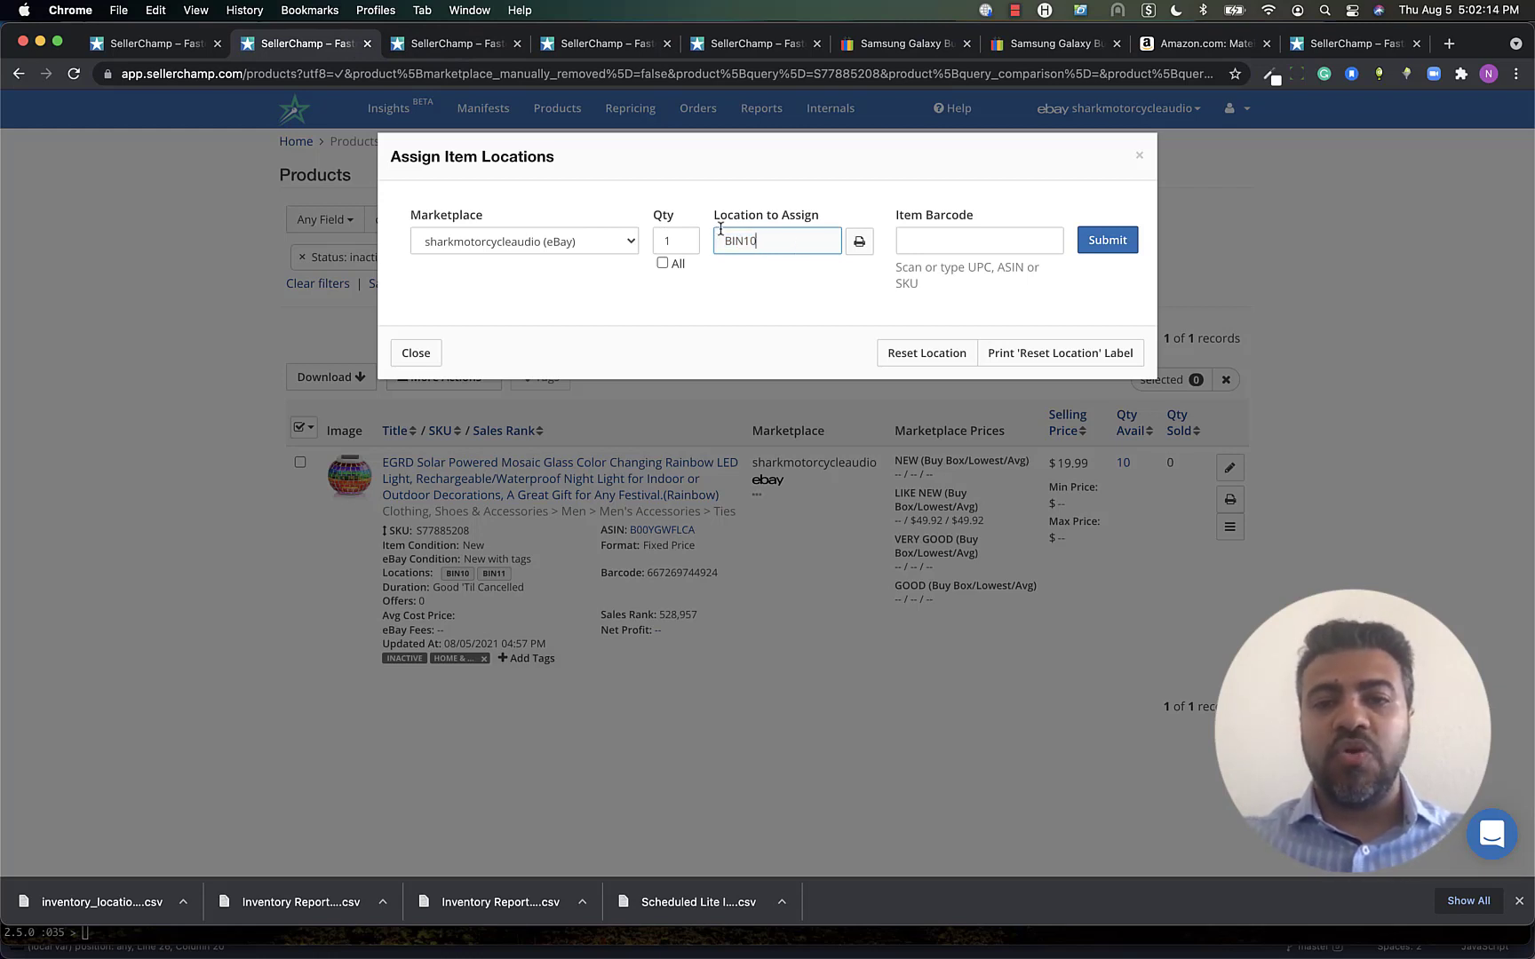
left_click_drag(775, 243, 720, 242)
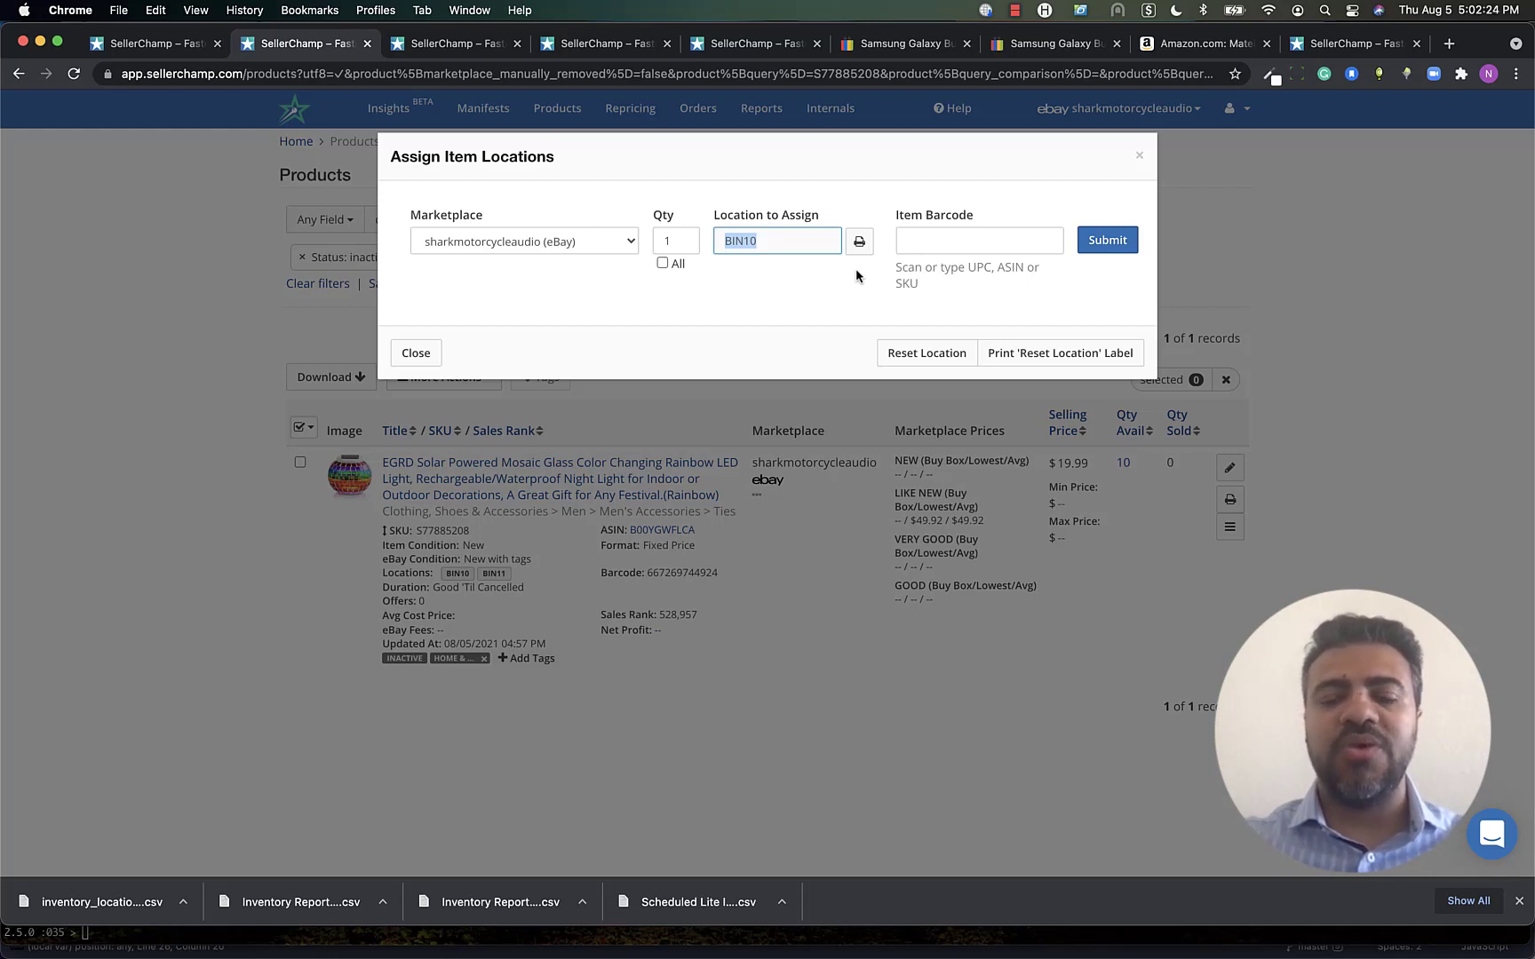
left_click(769, 236)
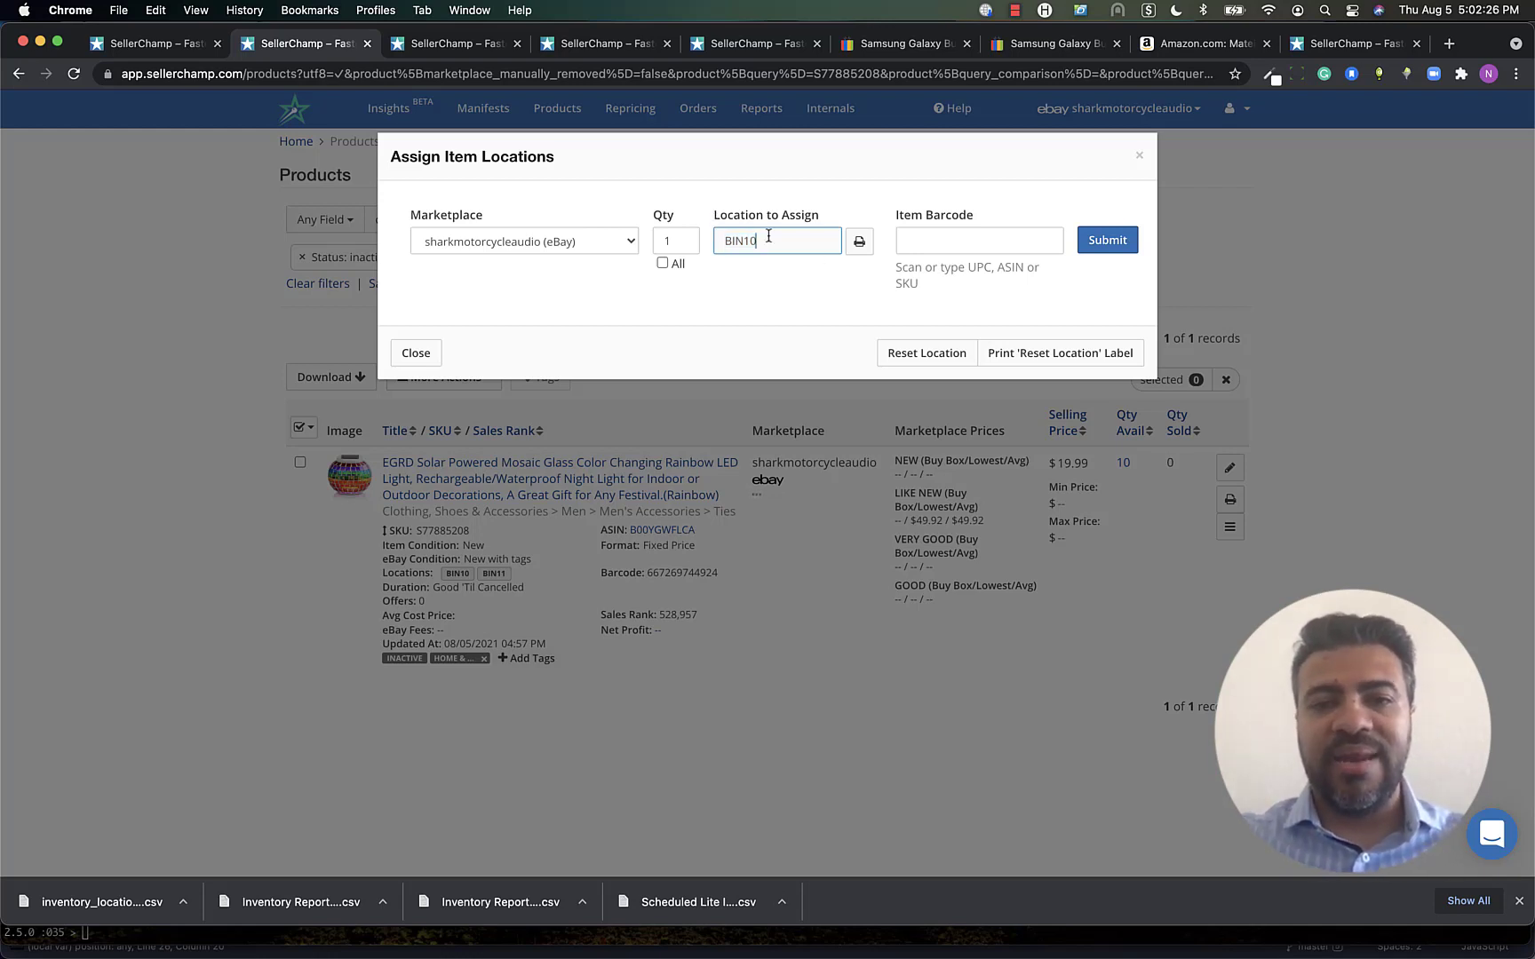
left_click_drag(769, 237, 698, 238)
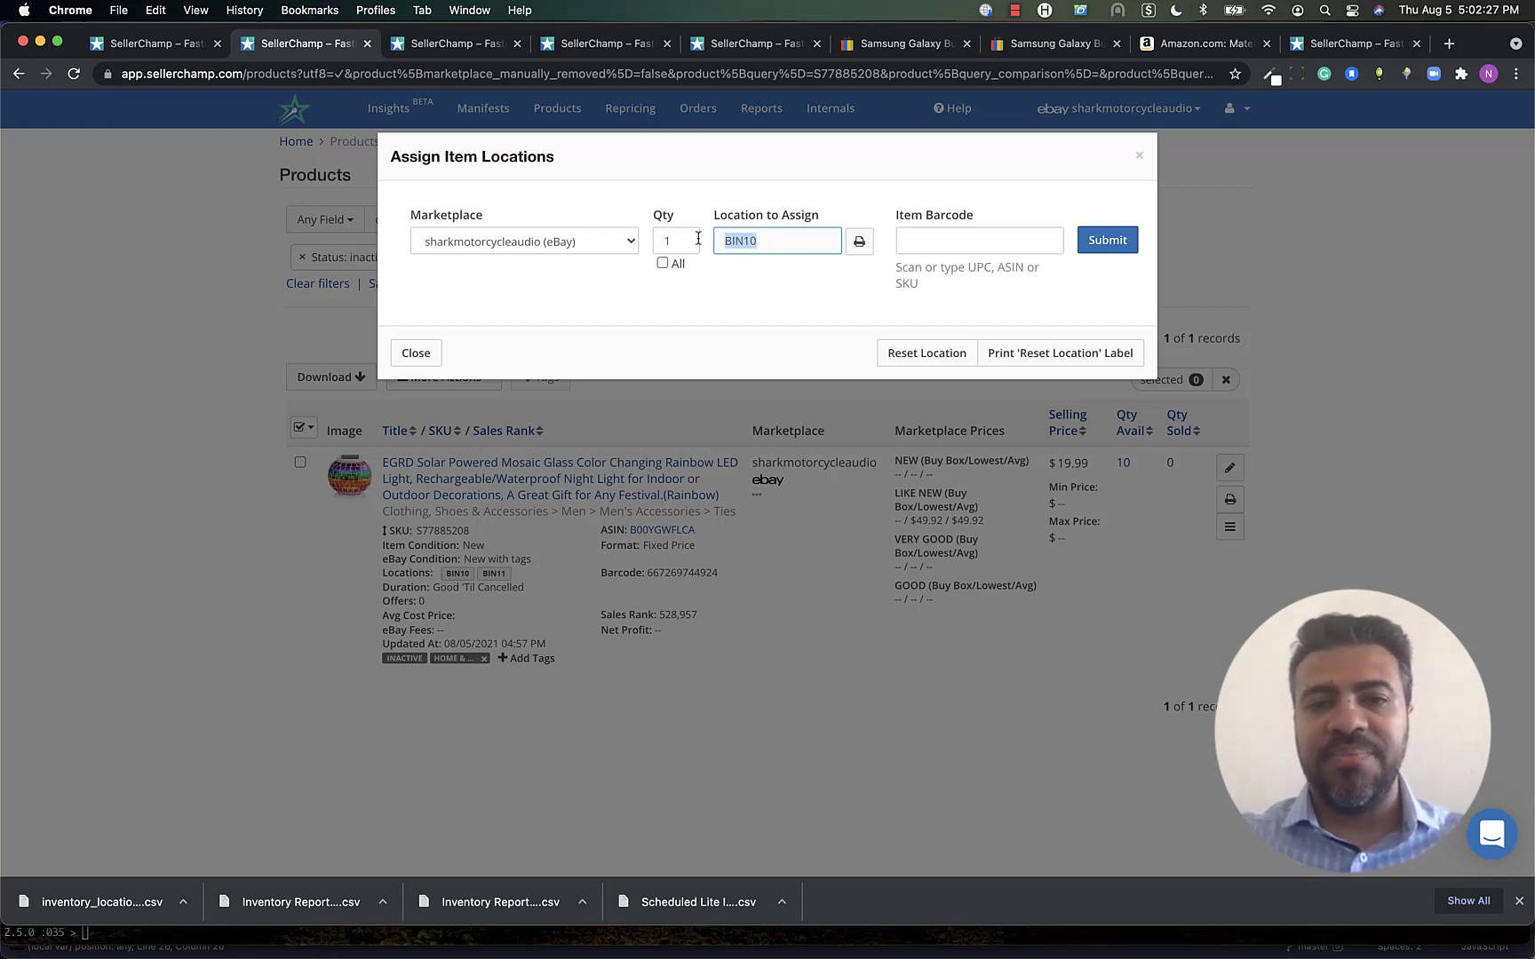
left_click(968, 239)
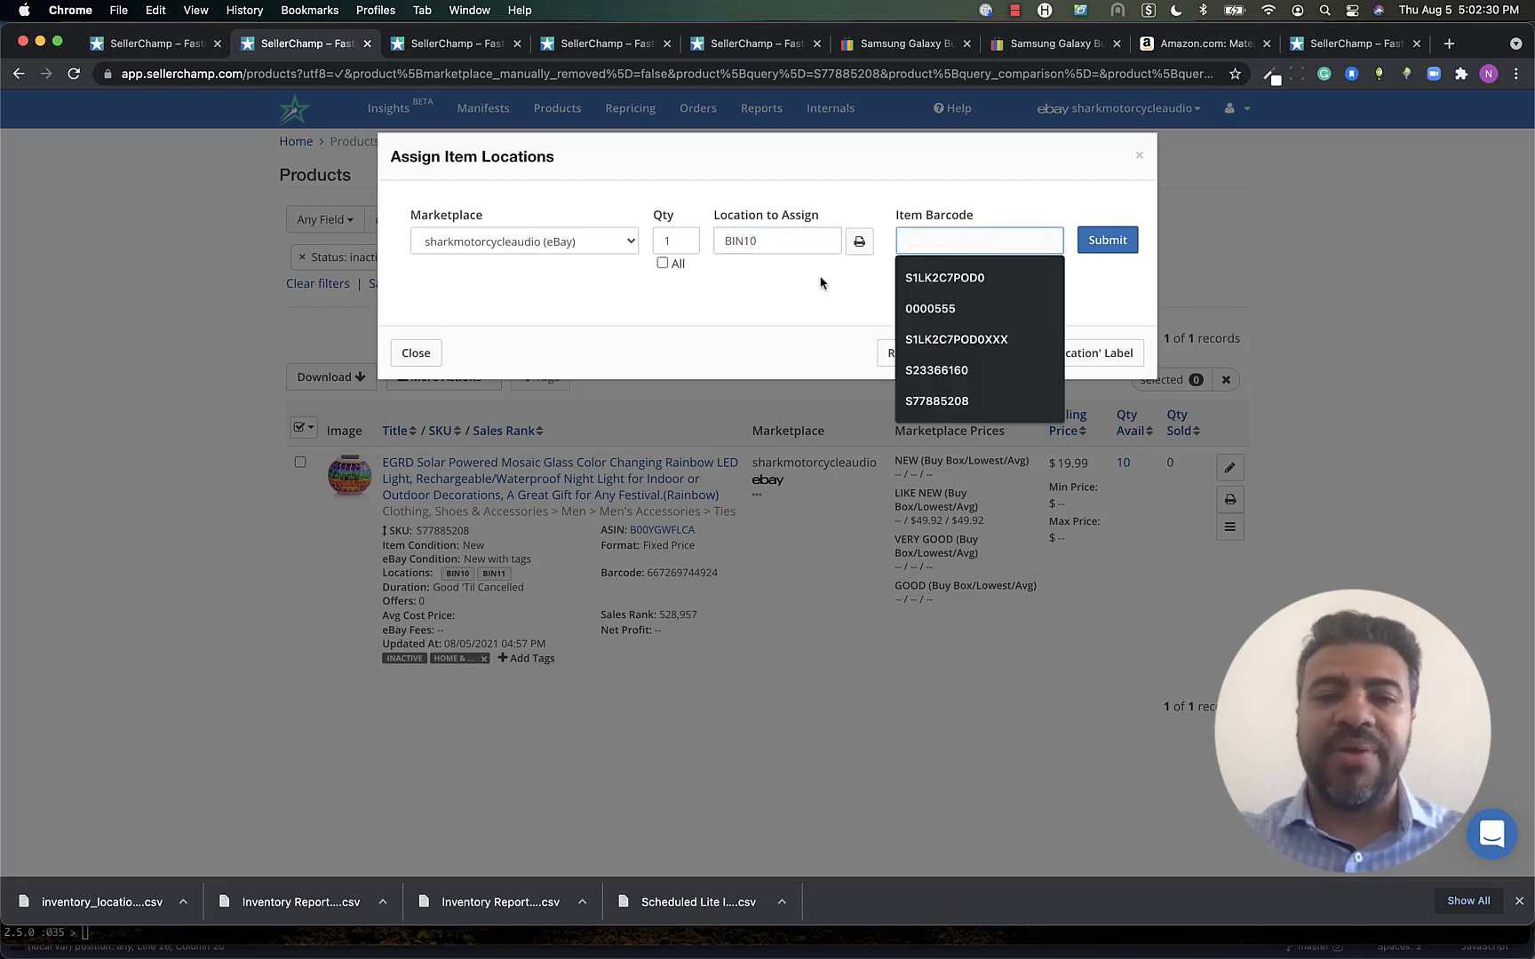
left_click(775, 299)
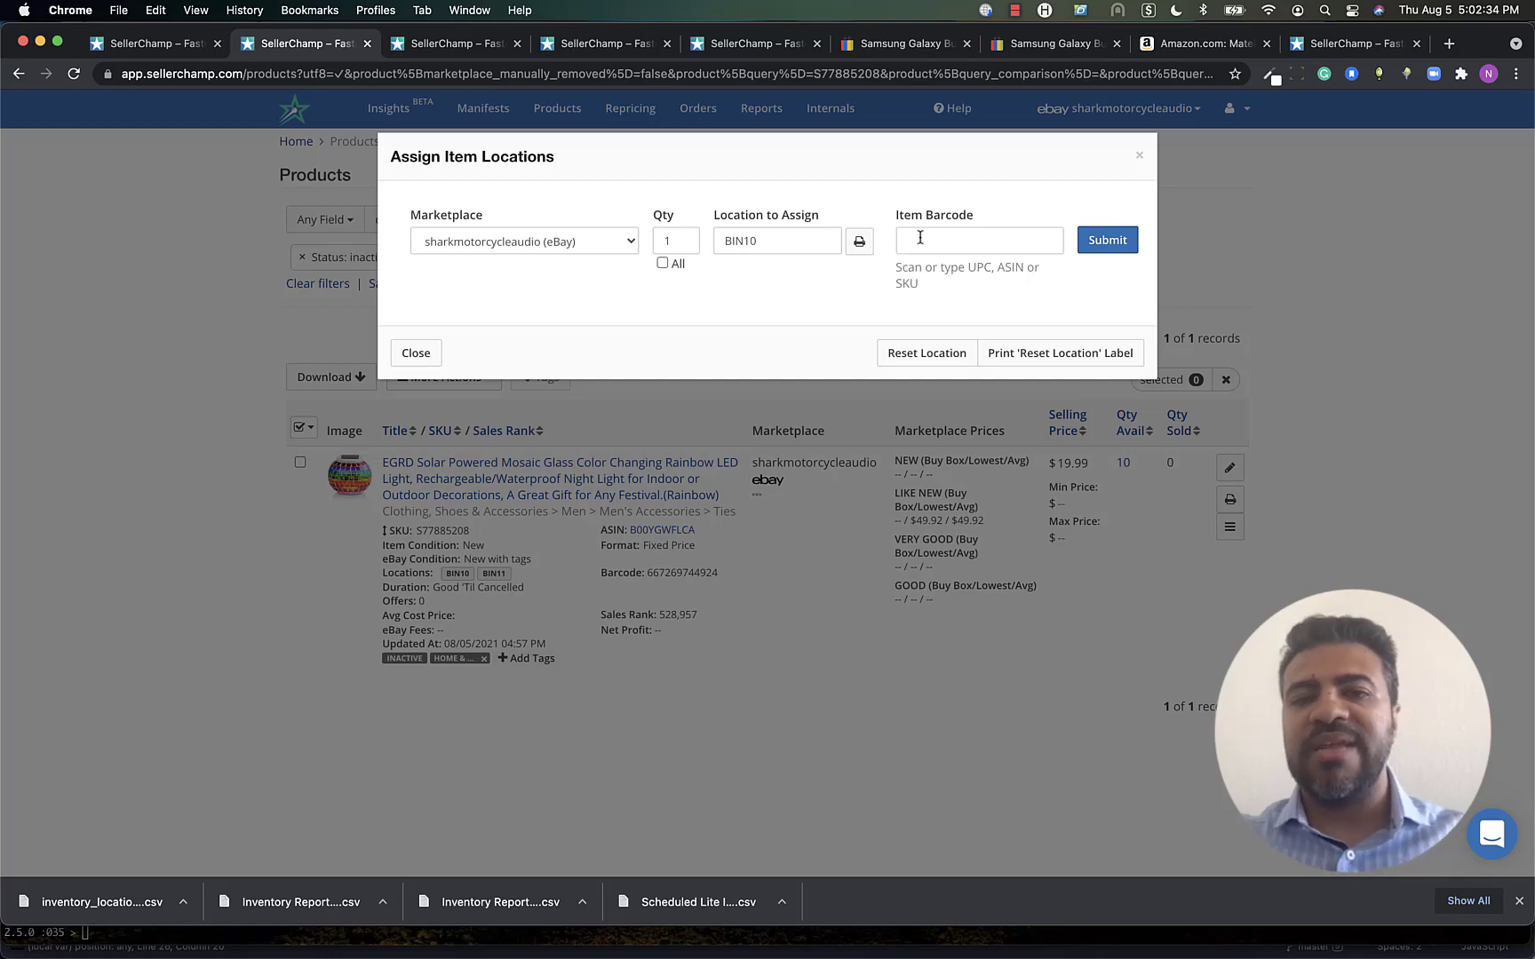
left_click(965, 235)
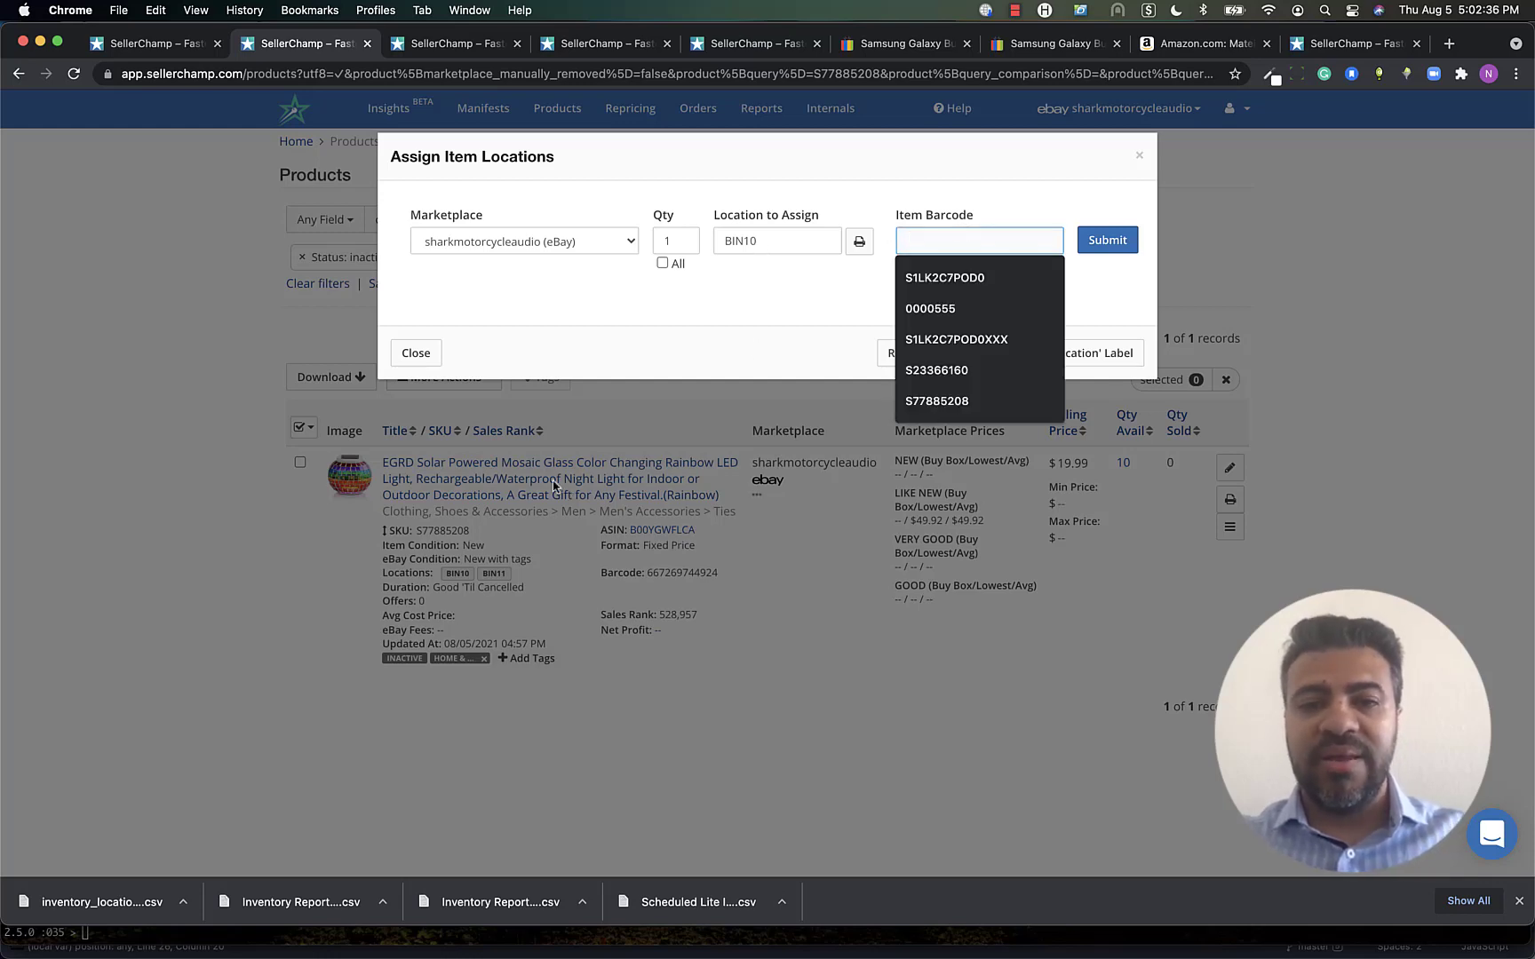
left_click(415, 354)
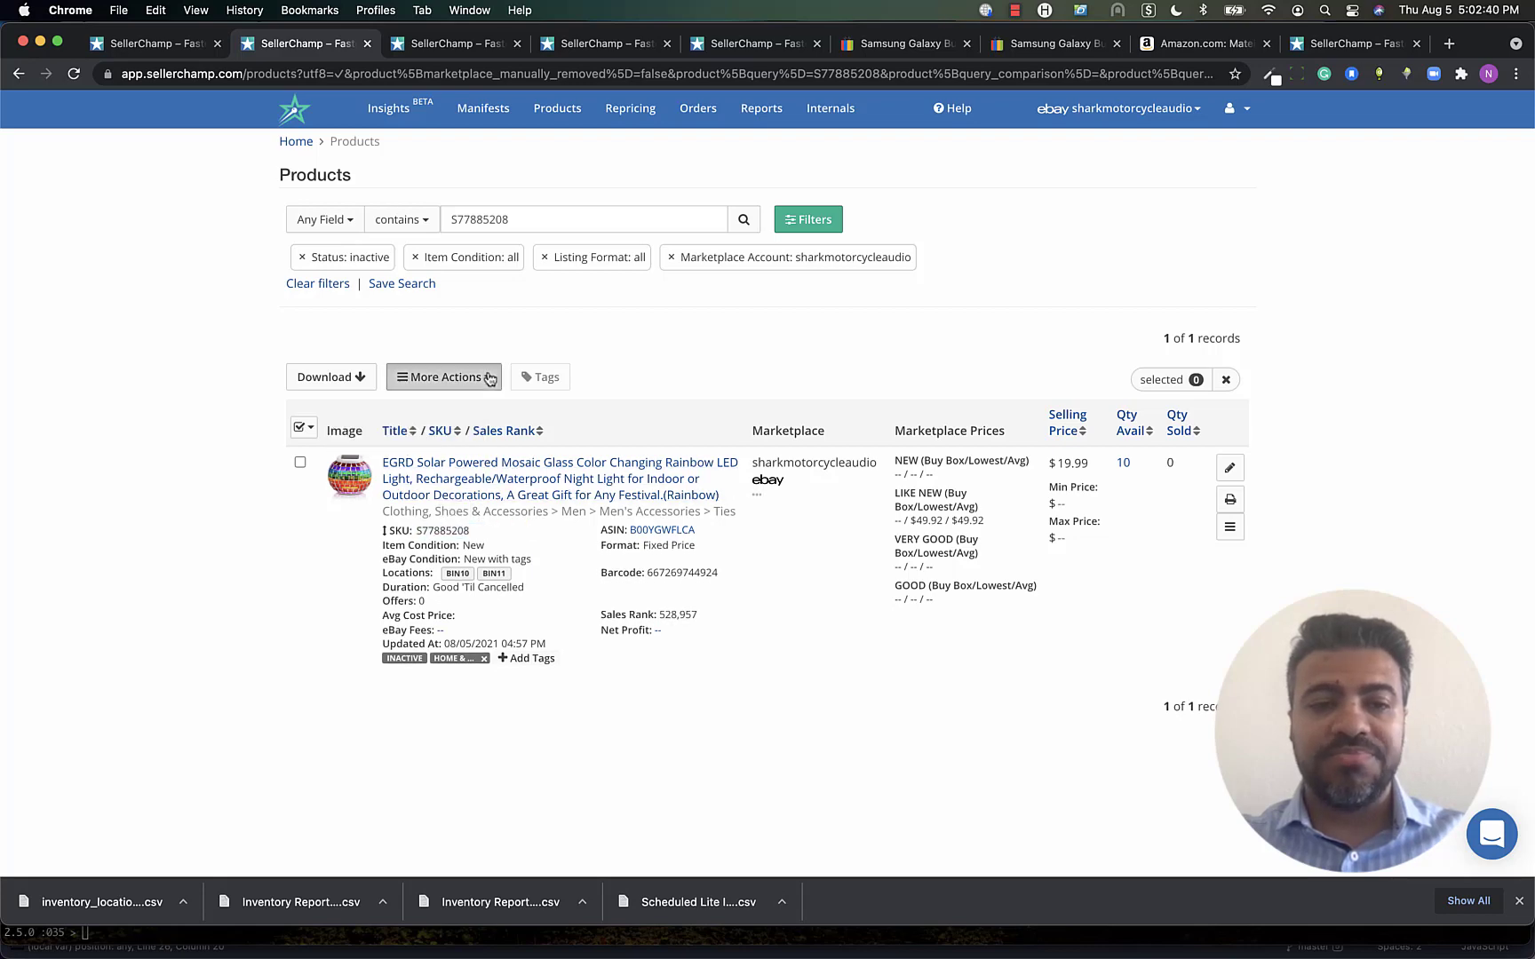
Step: Reopen the Assign Item Locations form and set the location to assign to BIN15
left_click(444, 376)
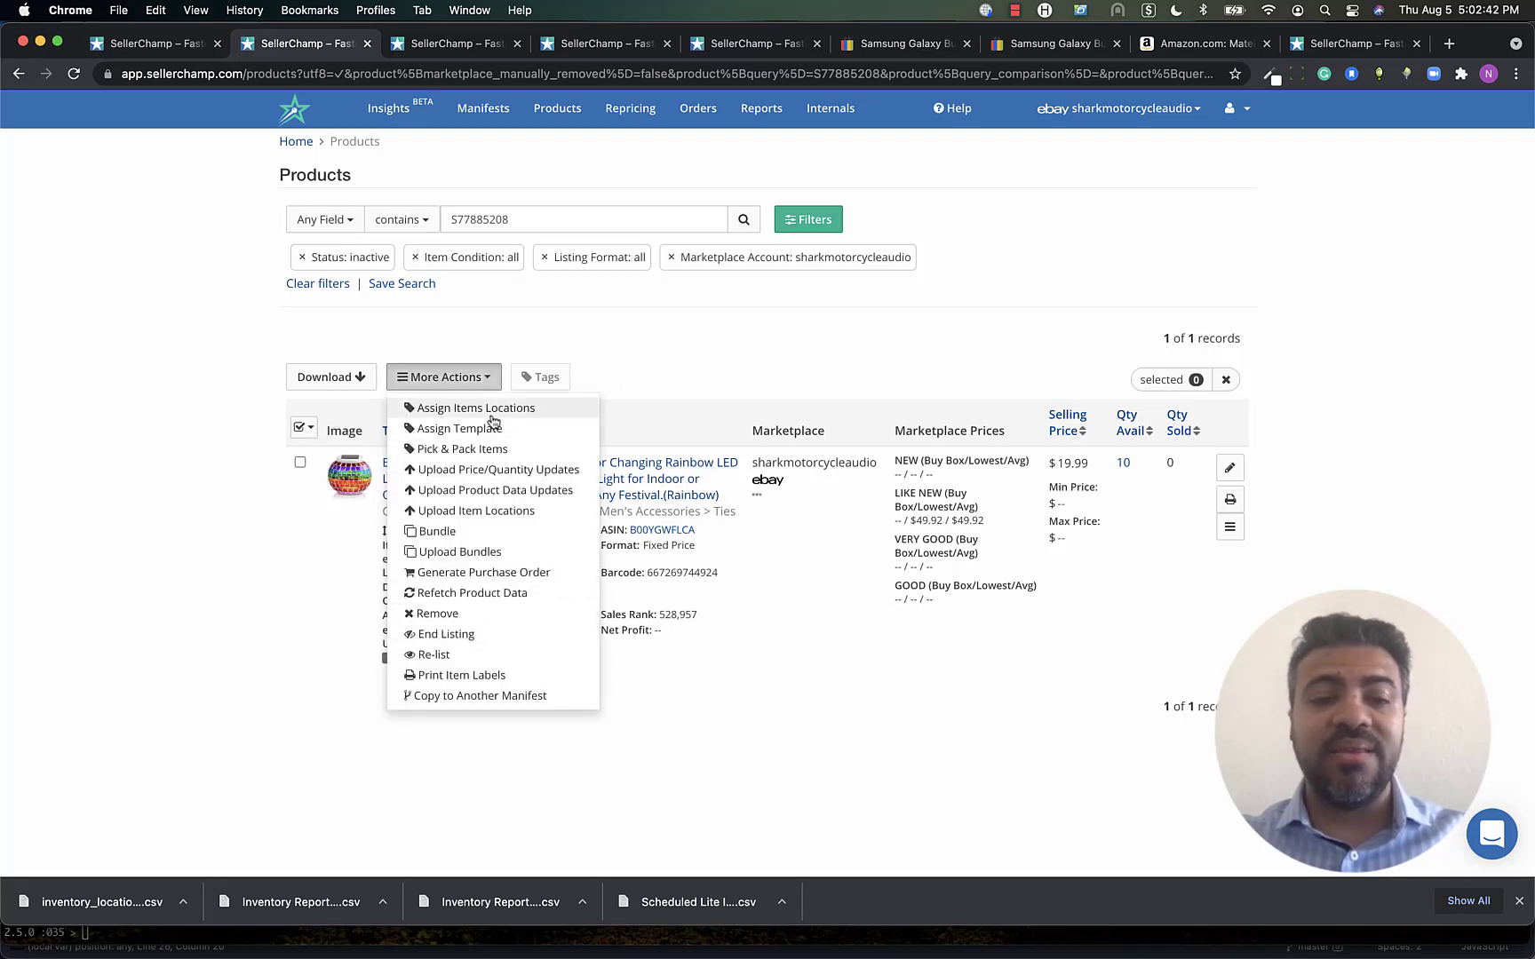
left_click(405, 411)
left_click(780, 243)
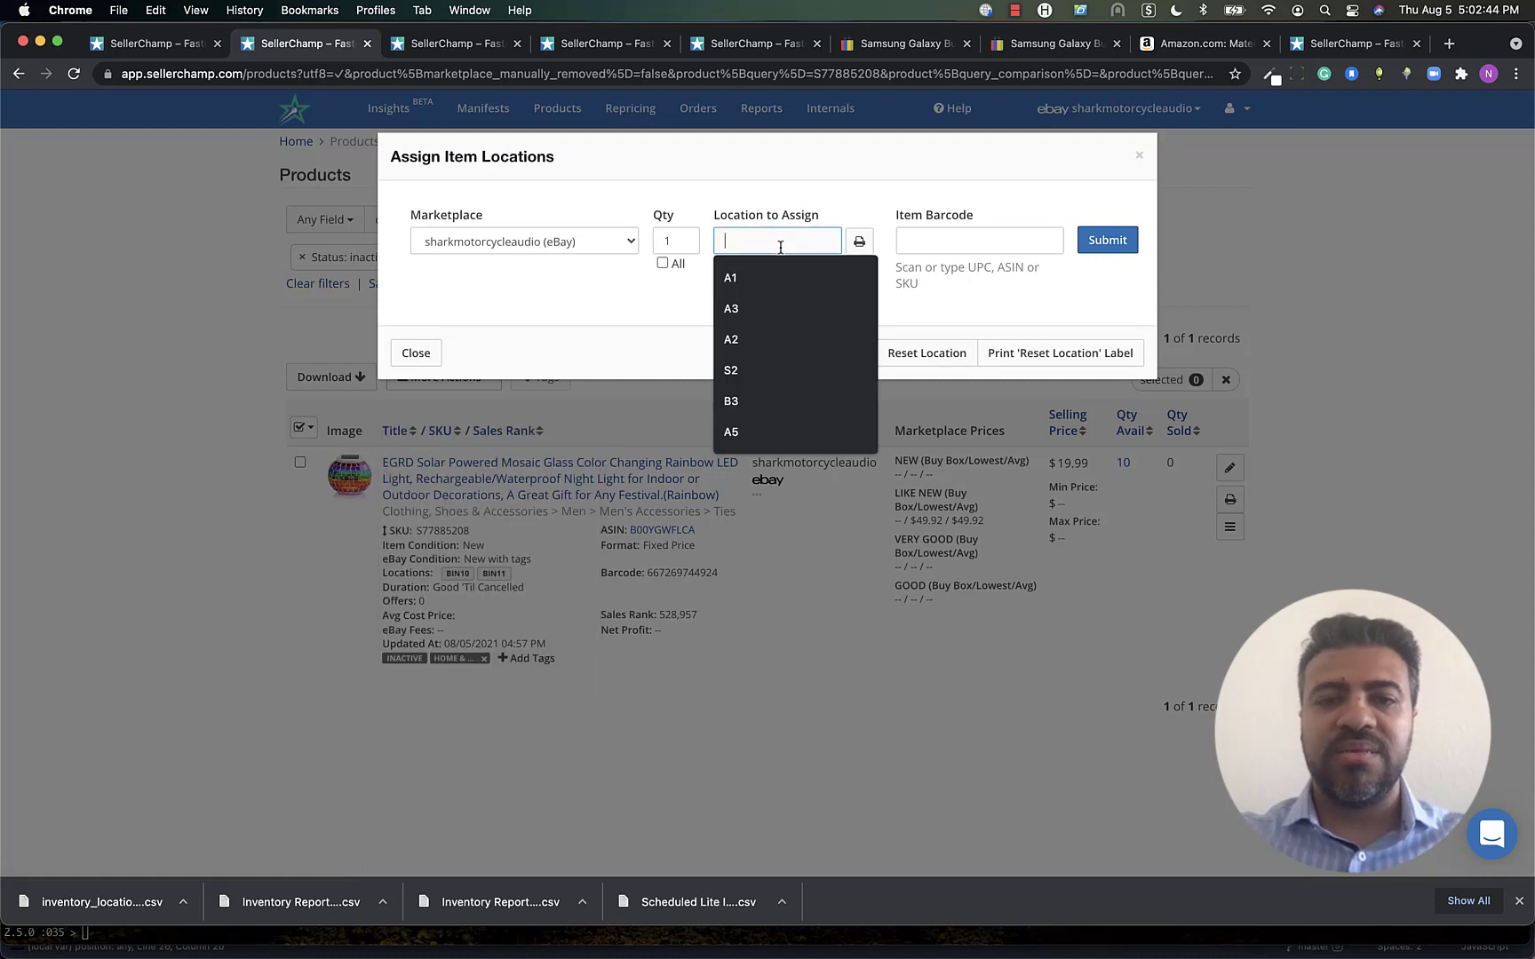
type("BIN")
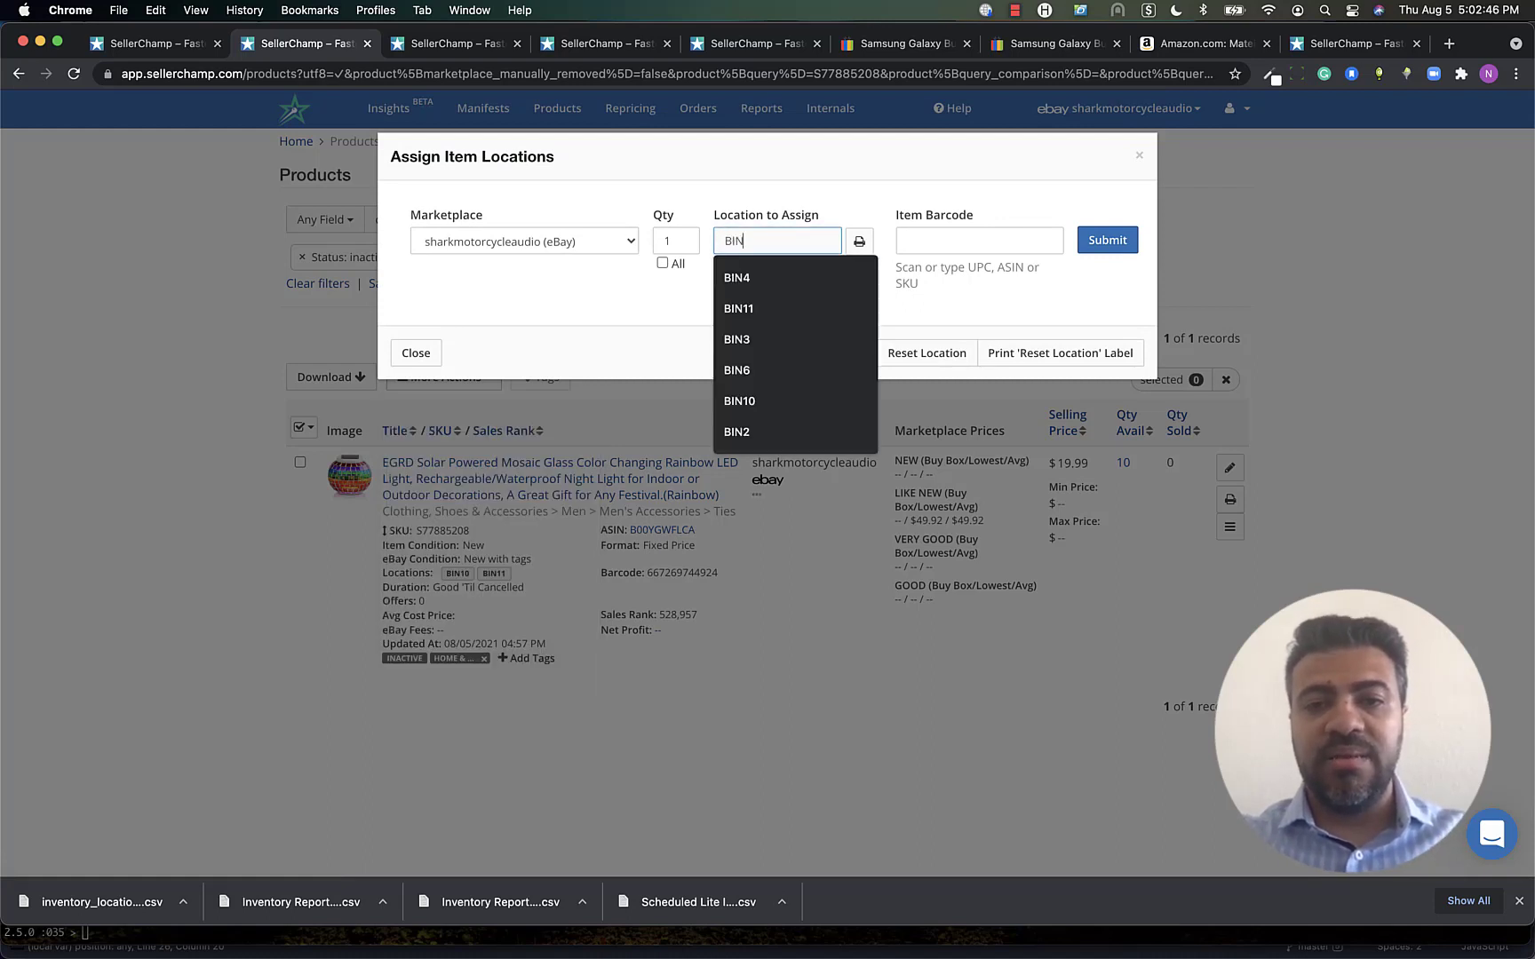
type("10")
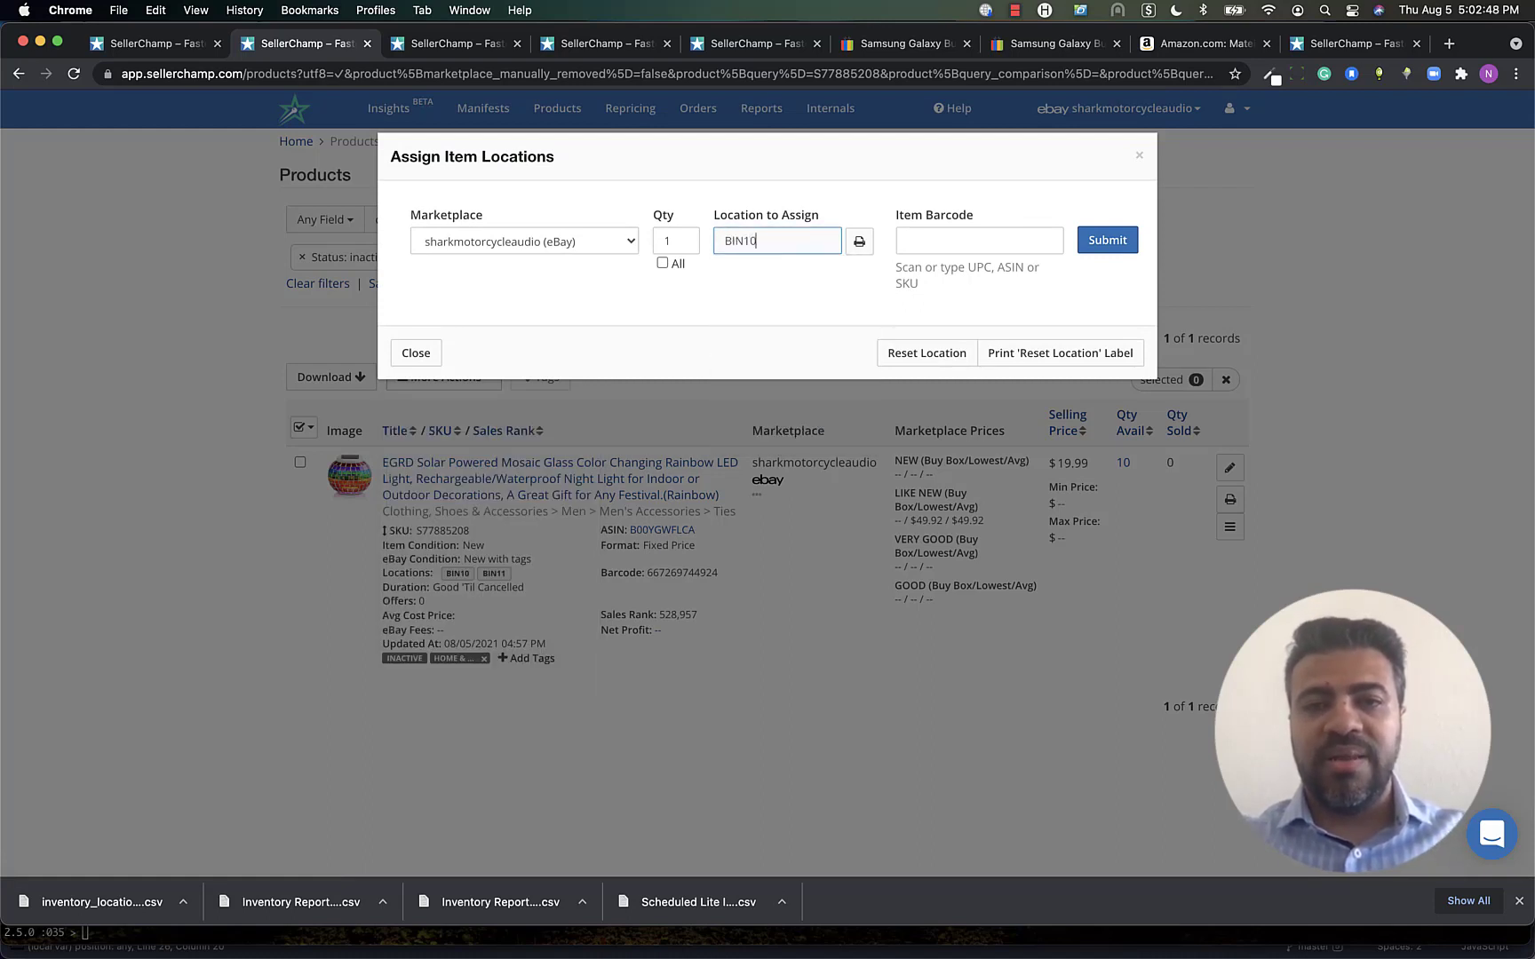
key("BackSpace")
key("BackSpace")
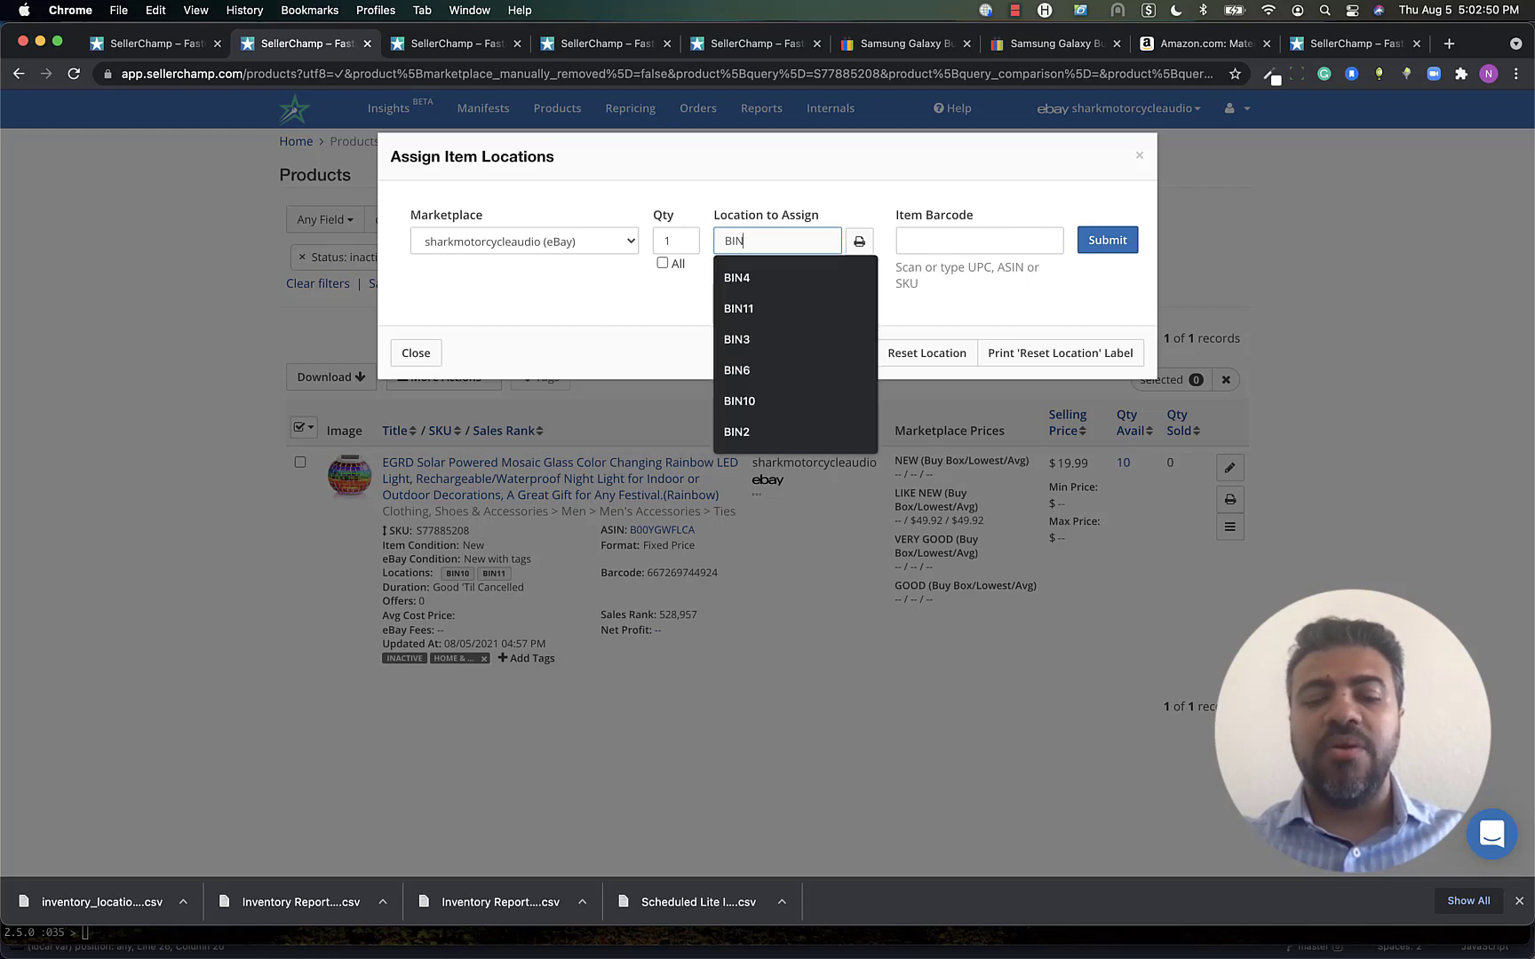
type("15")
Step: Enter SKU S77885208 as the item barcode and submit it to look up the product
left_click(944, 240)
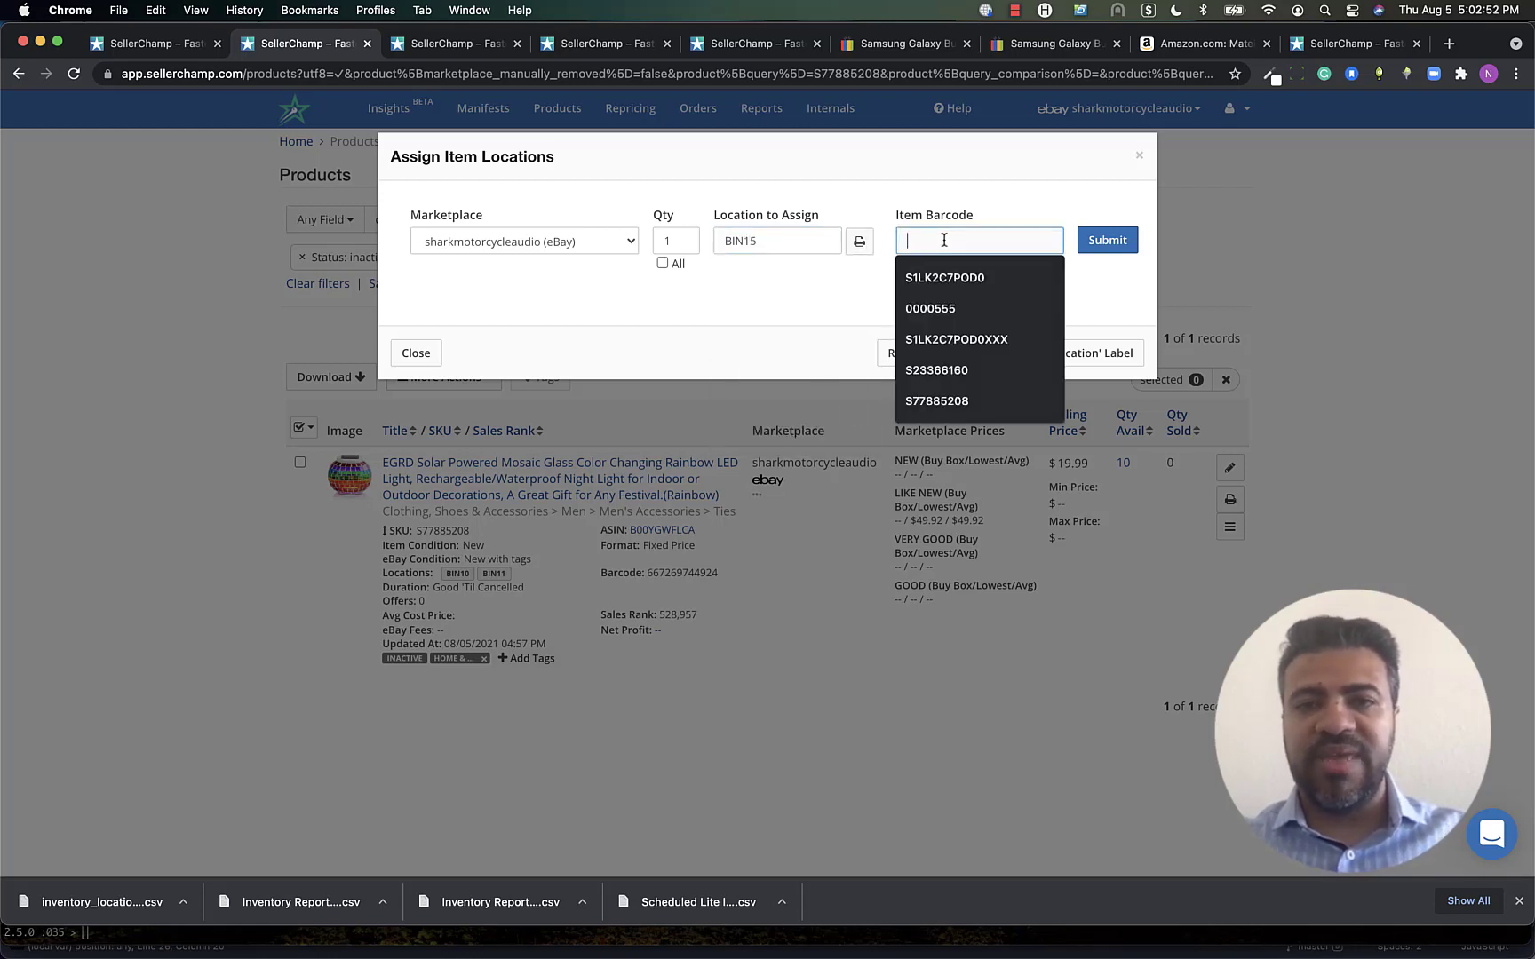
type("S77885208")
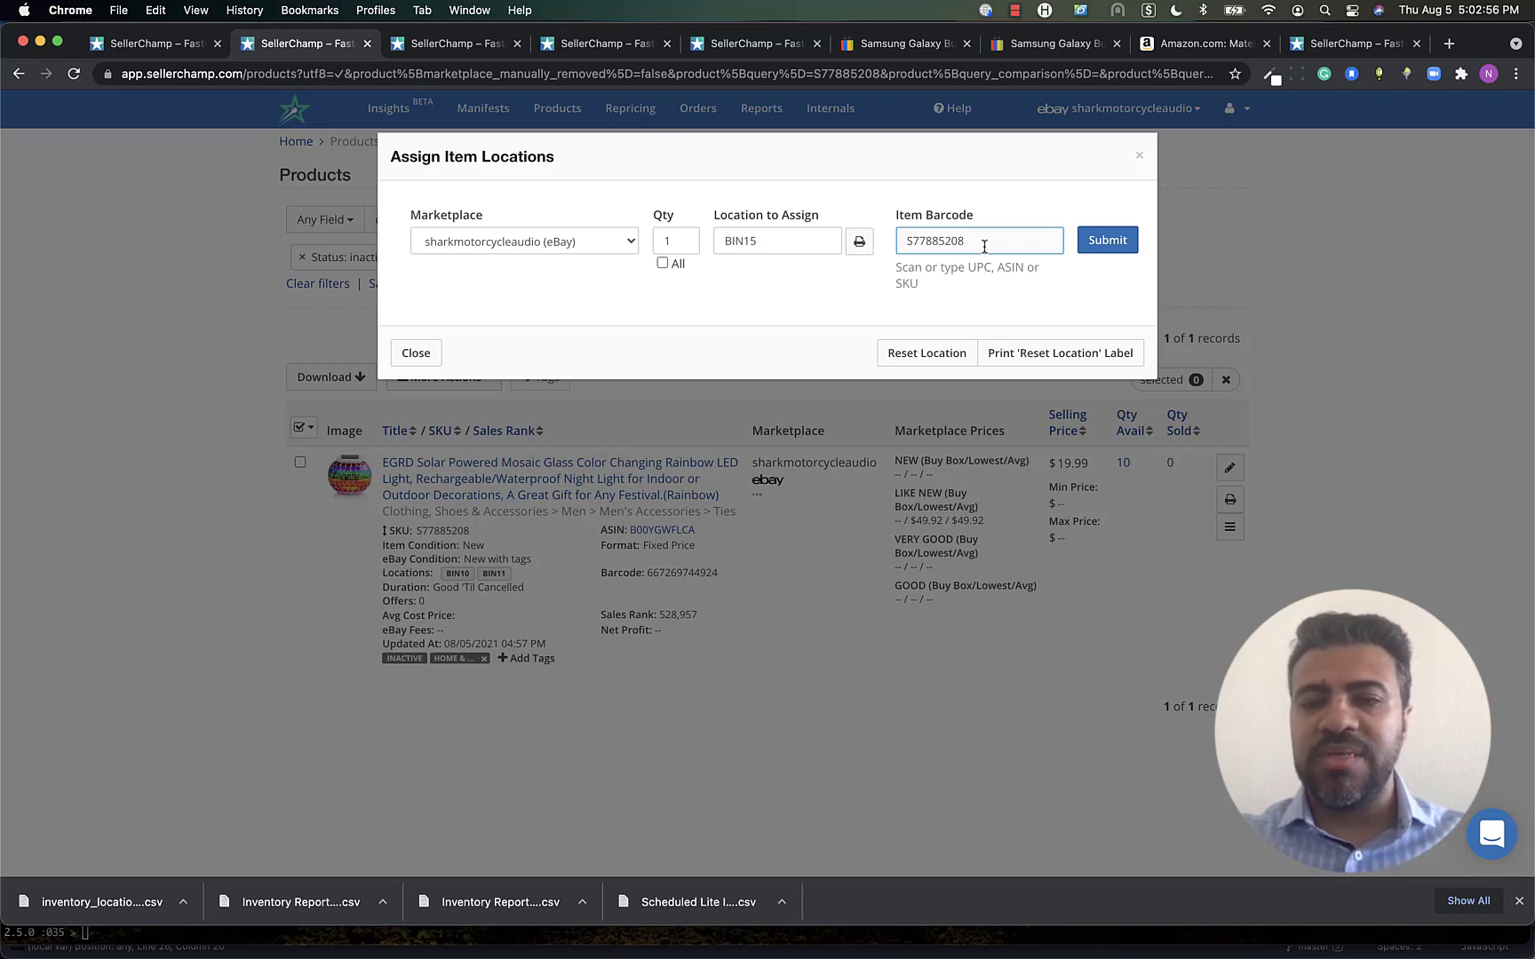
key("Return")
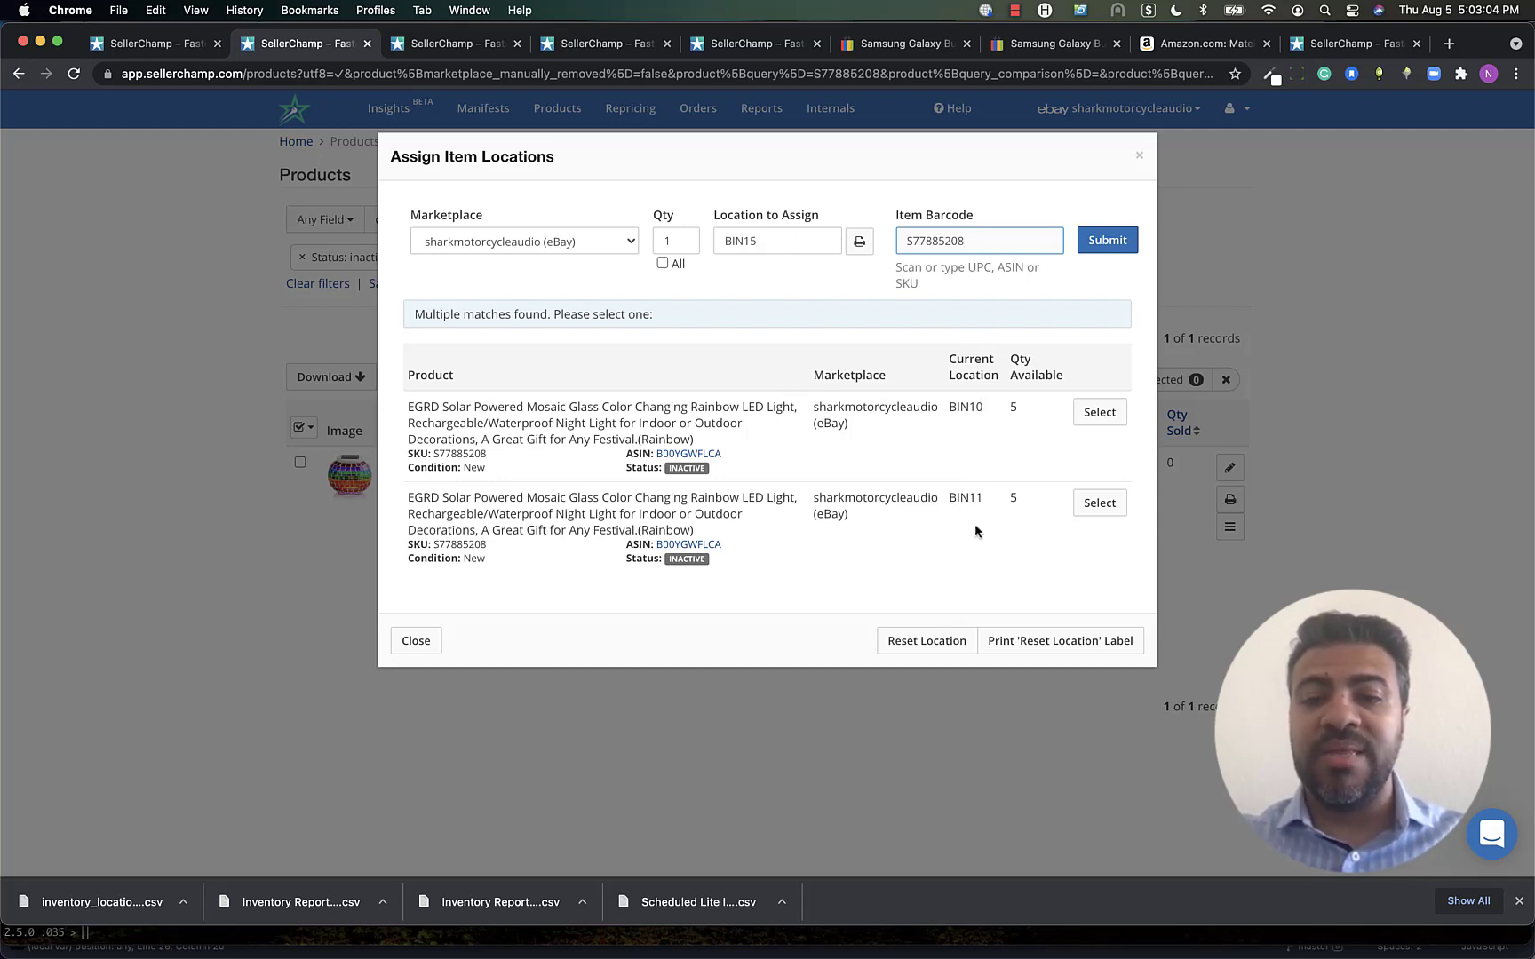
Step: Review the quantity and target location, and select the BIN10 match to move 1 unit from it to BIN15
left_click(686, 242)
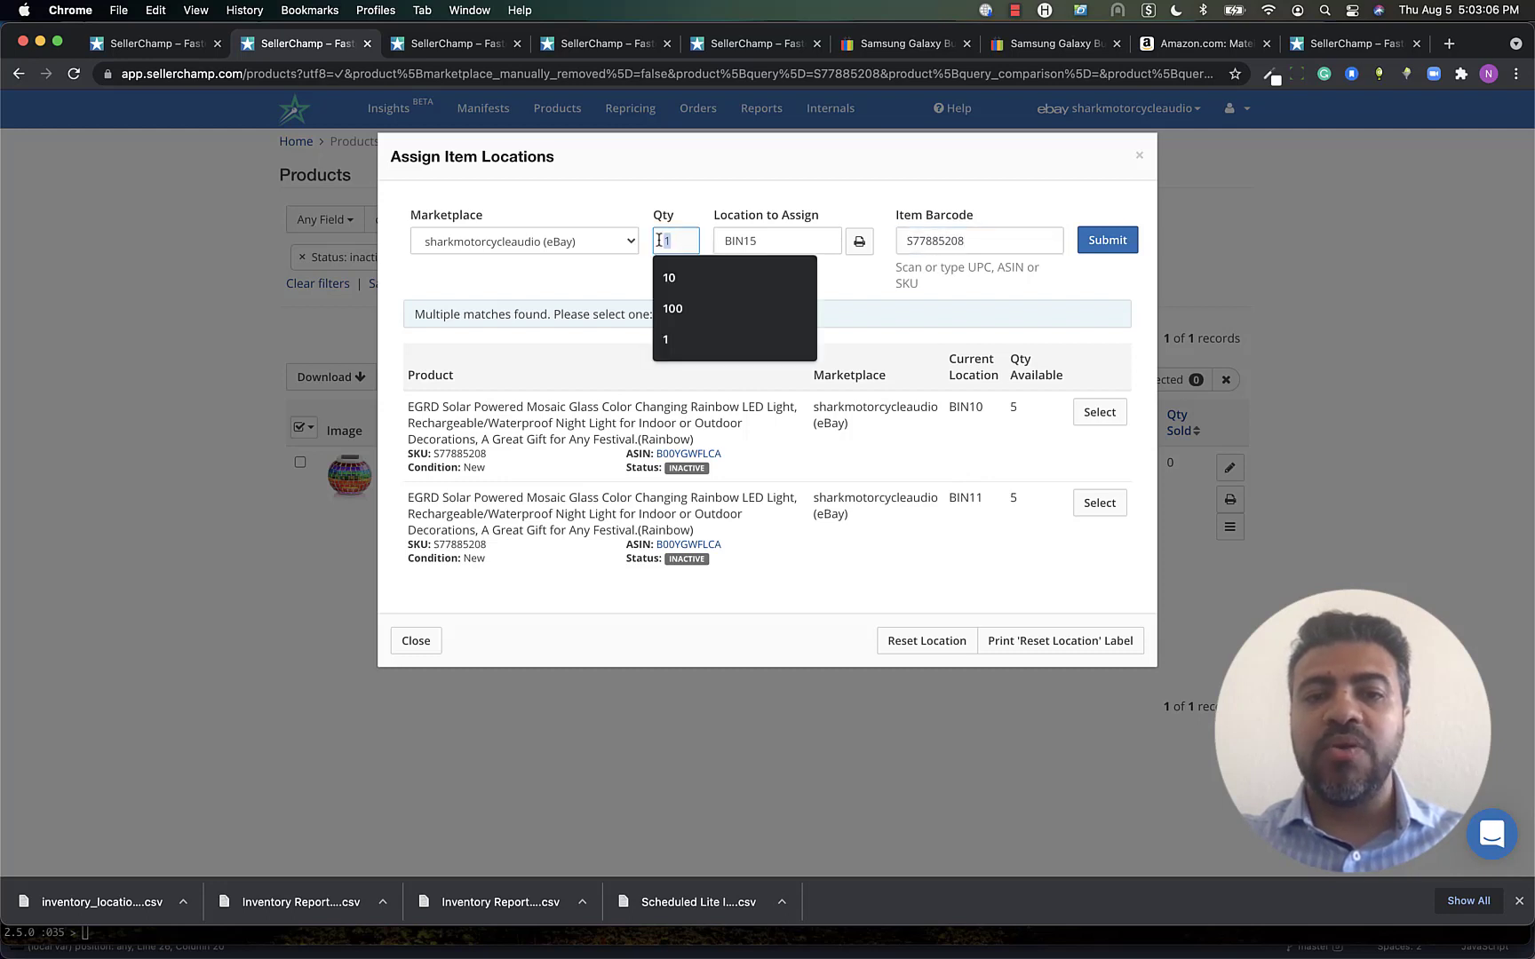
double_click(740, 245)
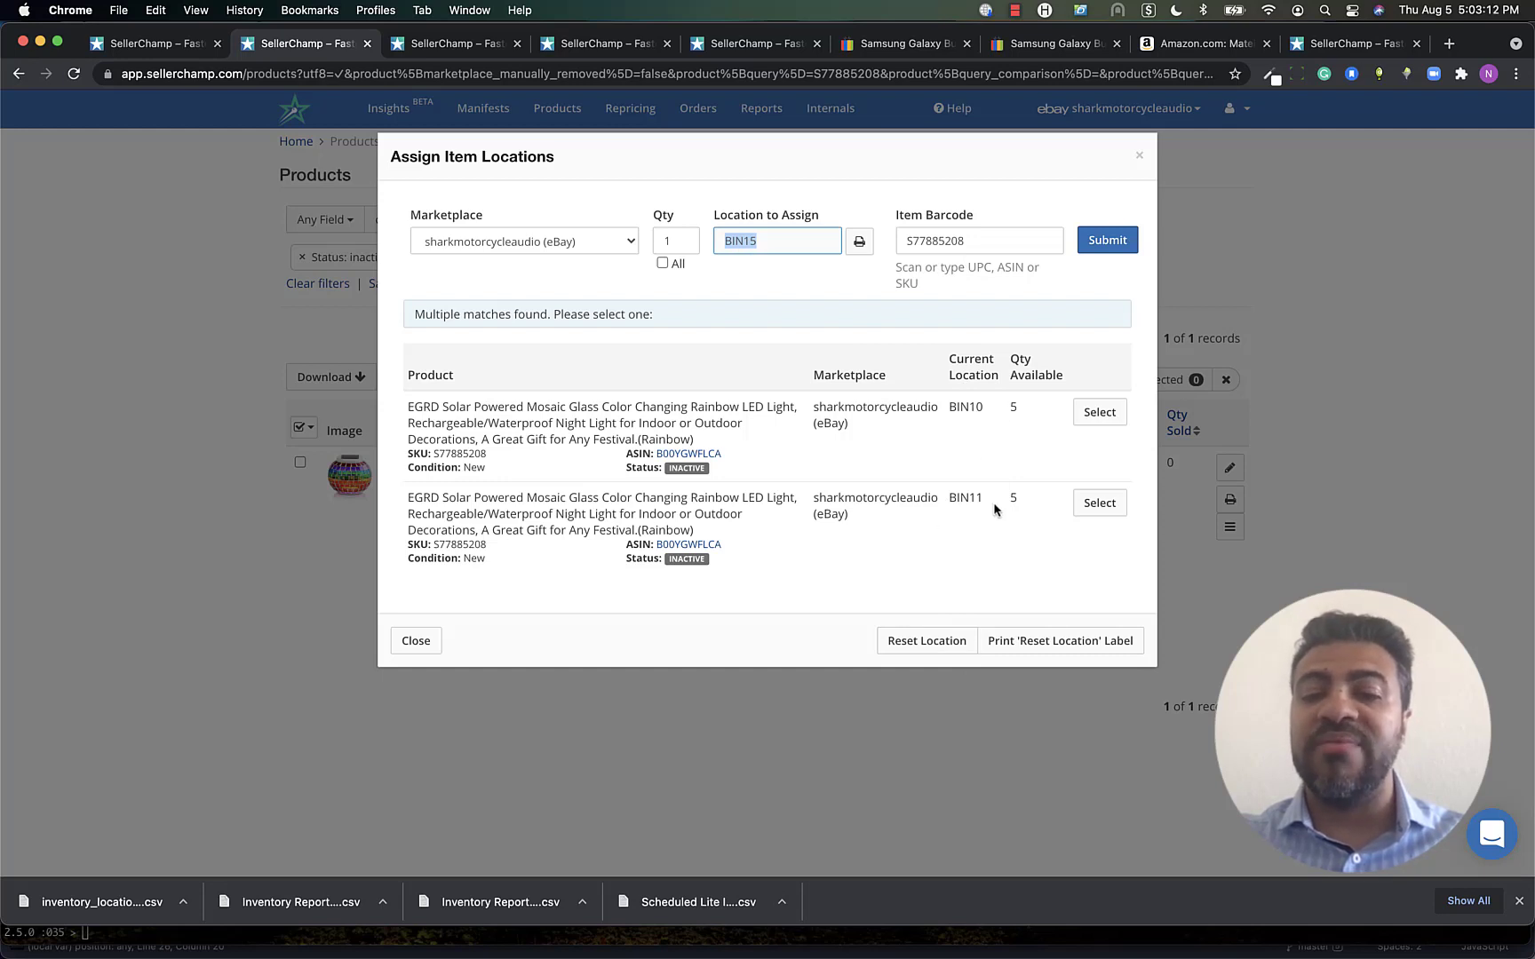
left_click(1117, 415)
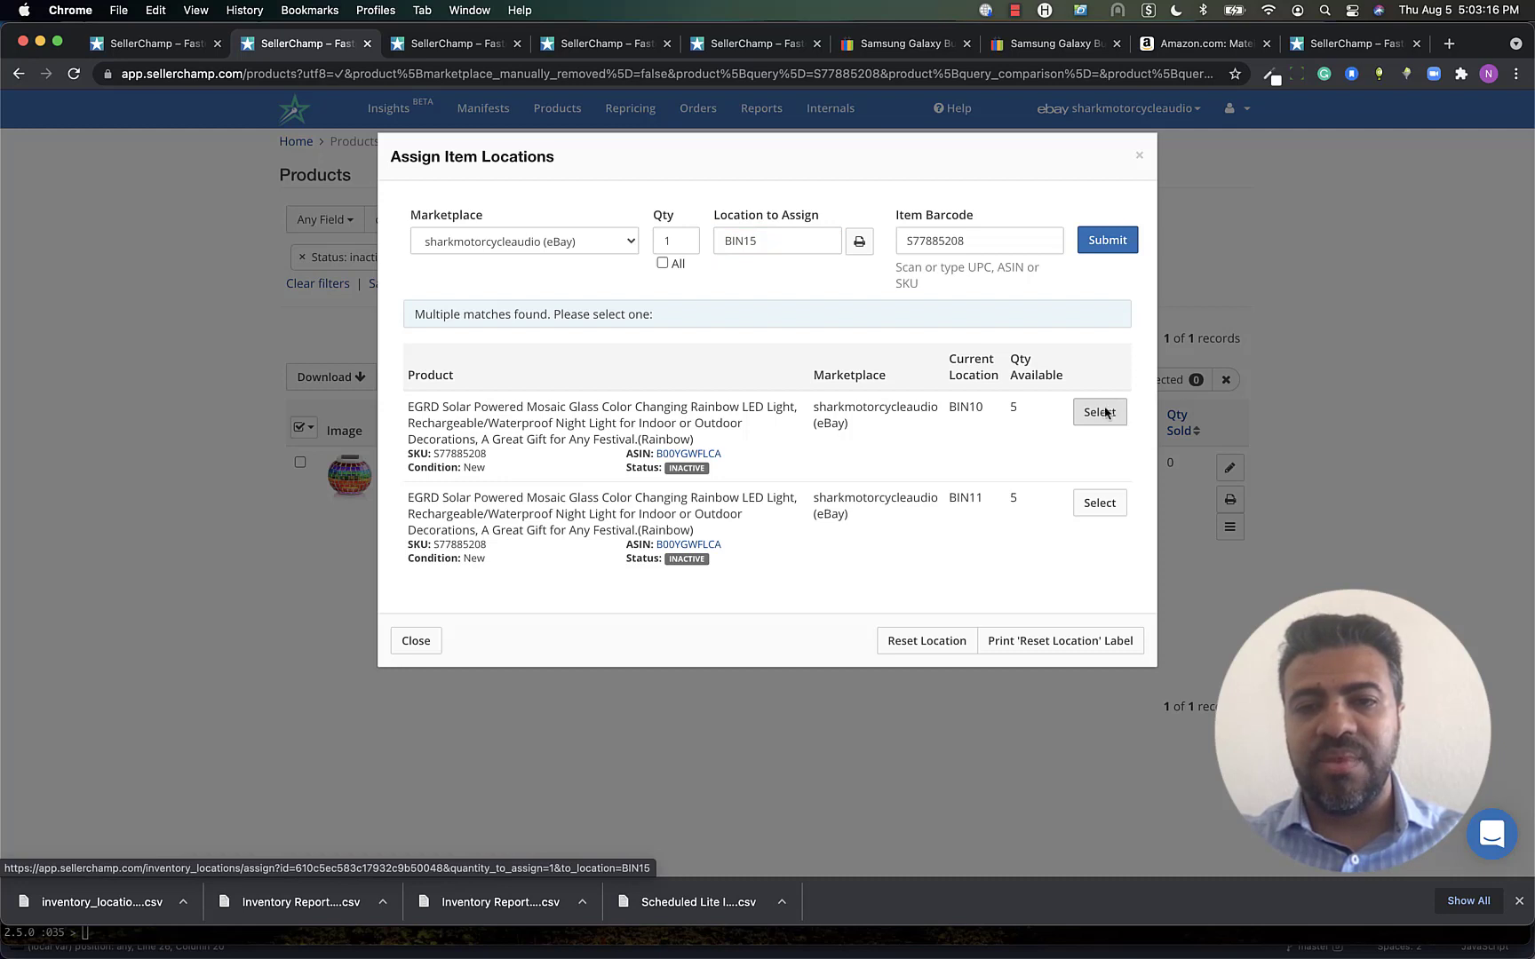
left_click(1089, 414)
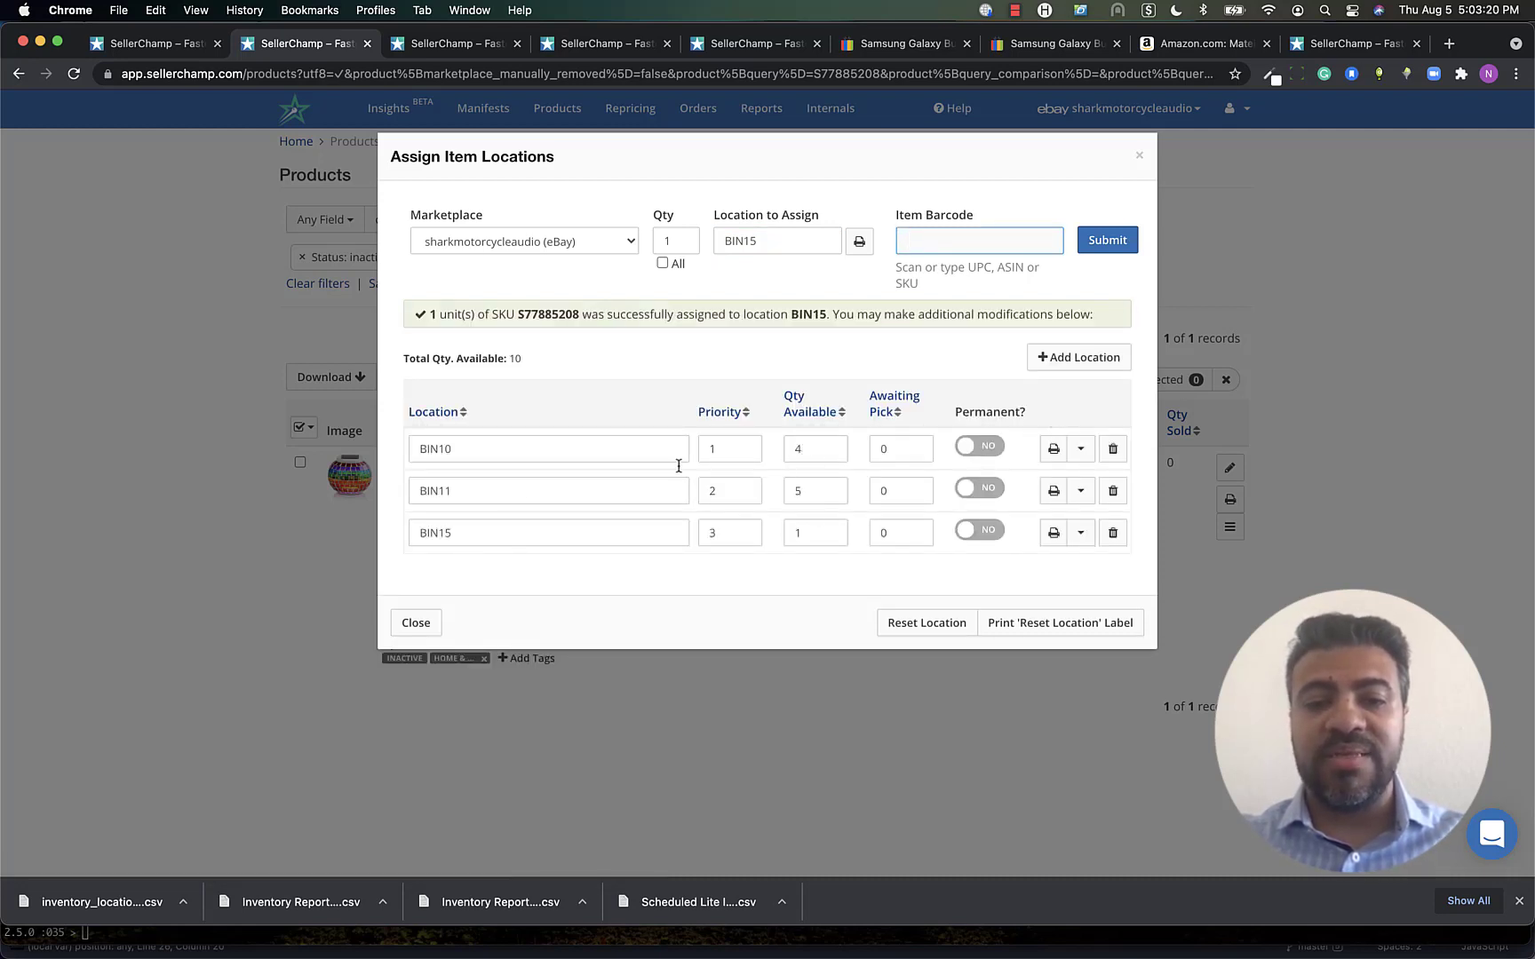
Step: Examine the available quantities for BIN10 and BIN15 in the product's location list
left_click_drag(822, 451, 776, 455)
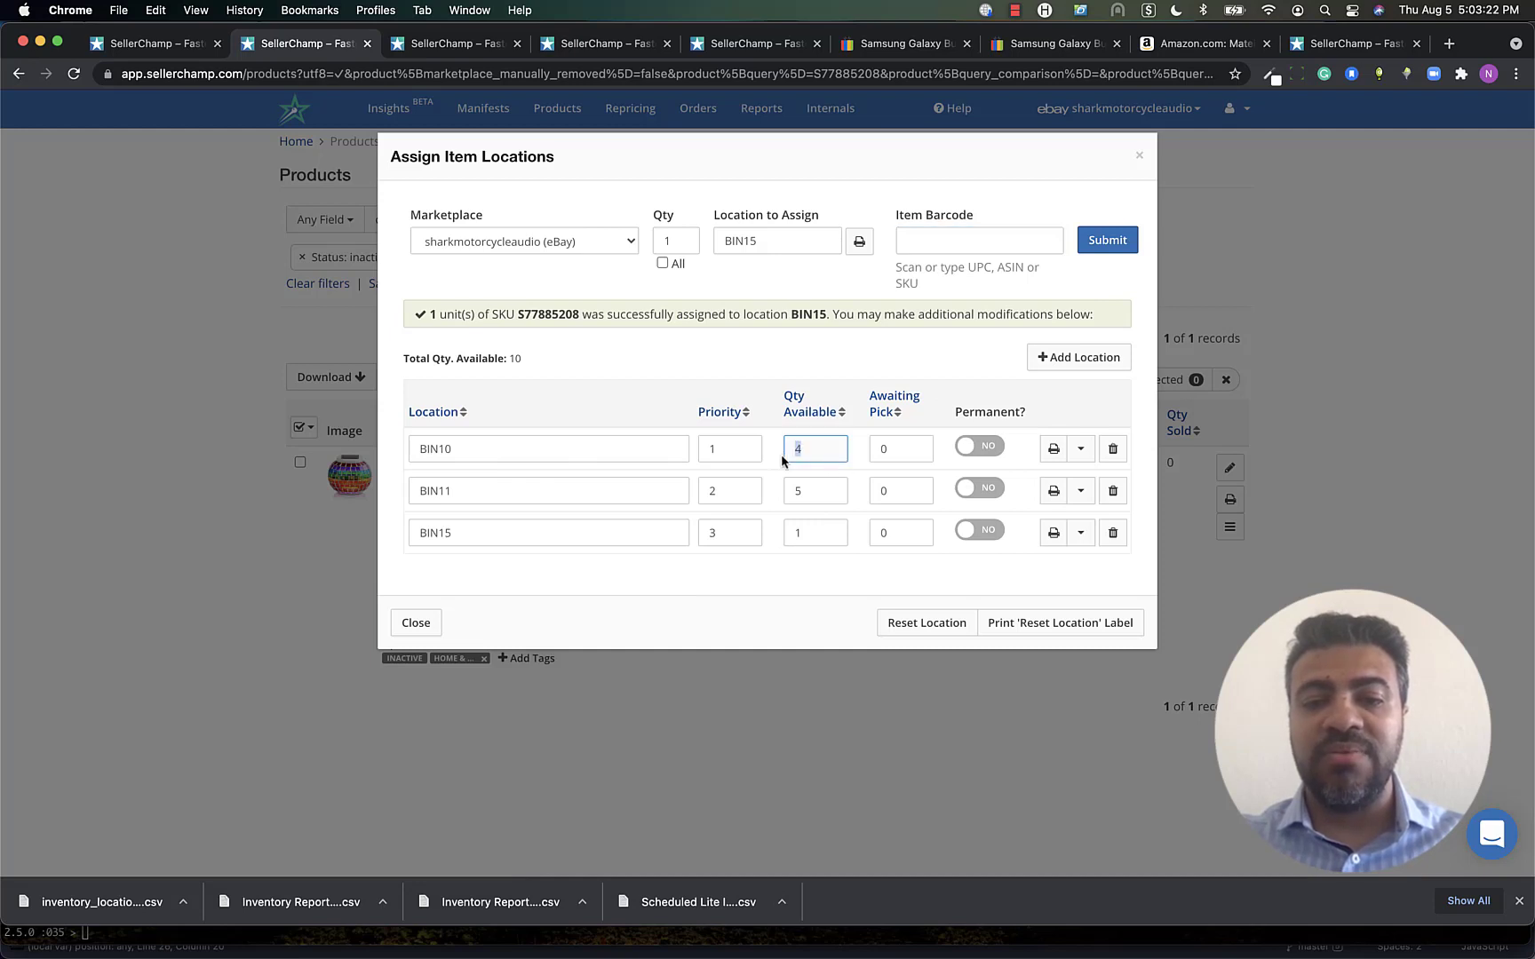
left_click_drag(828, 543, 798, 534)
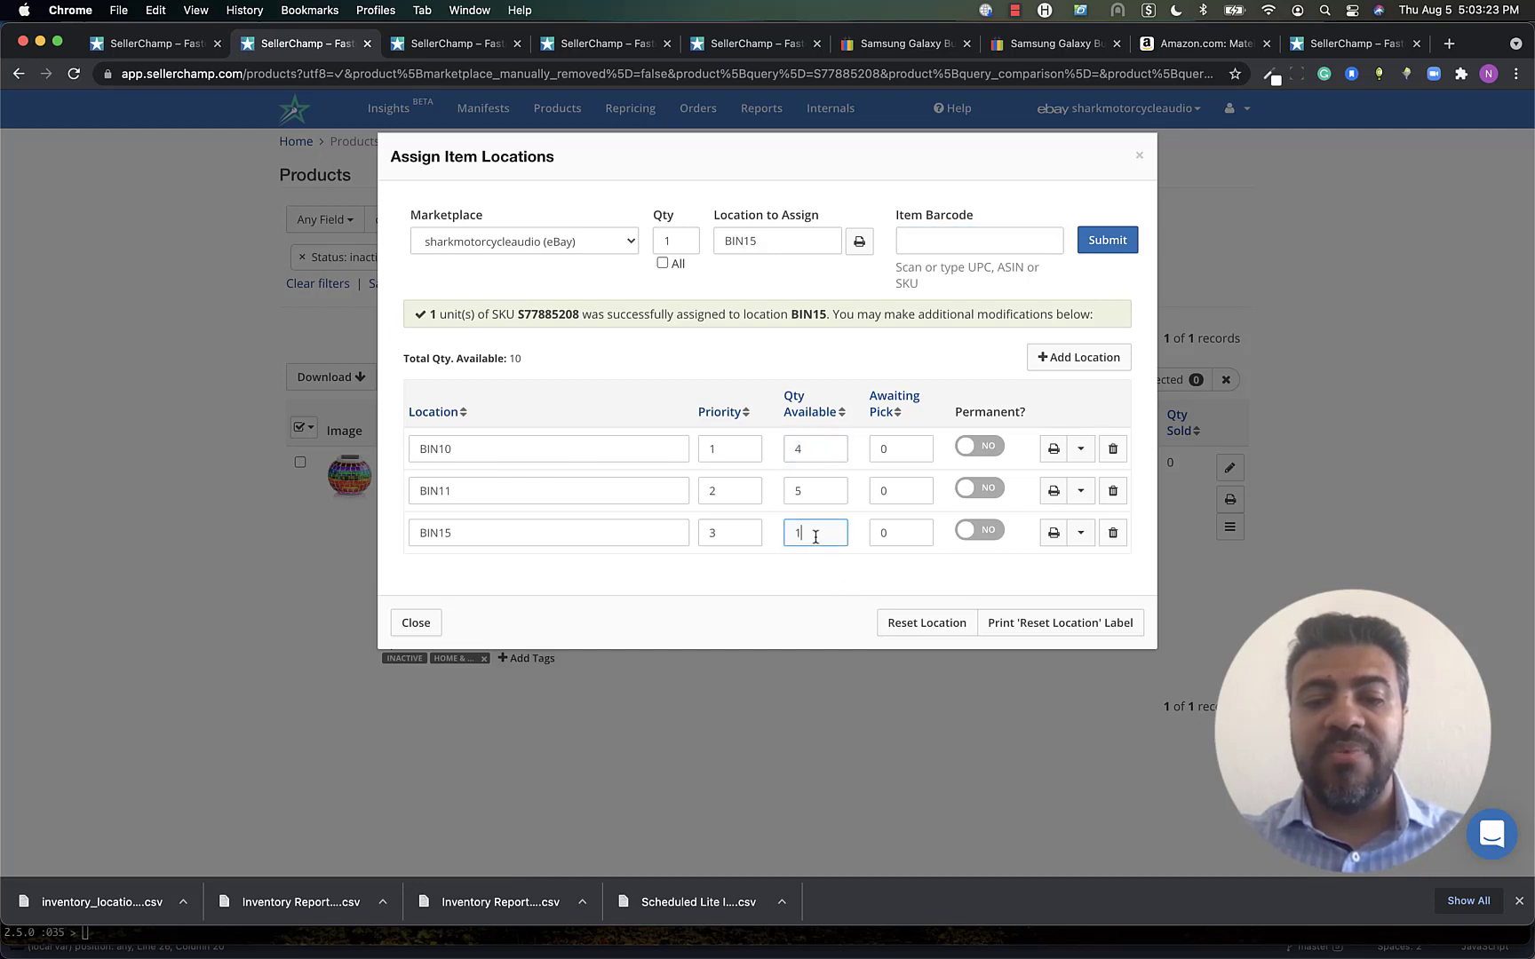
left_click(778, 602)
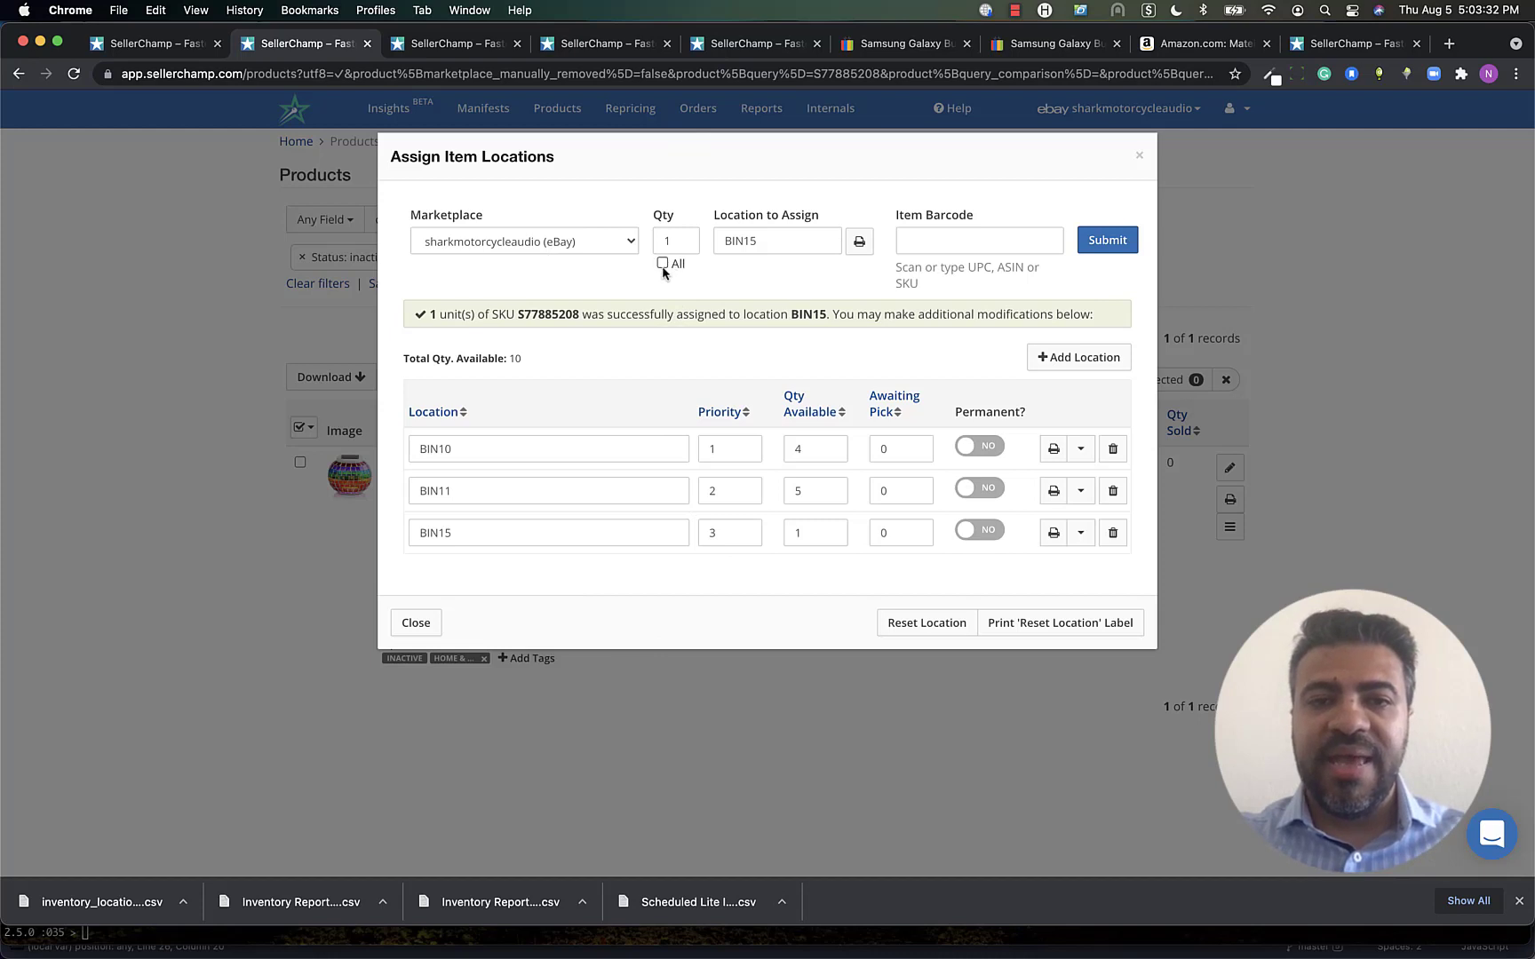
Step: Set the quantity to All and enter SKU S77885208 as the item barcode, keeping BIN15 as the location to assign
left_click(984, 235)
type("S77885208")
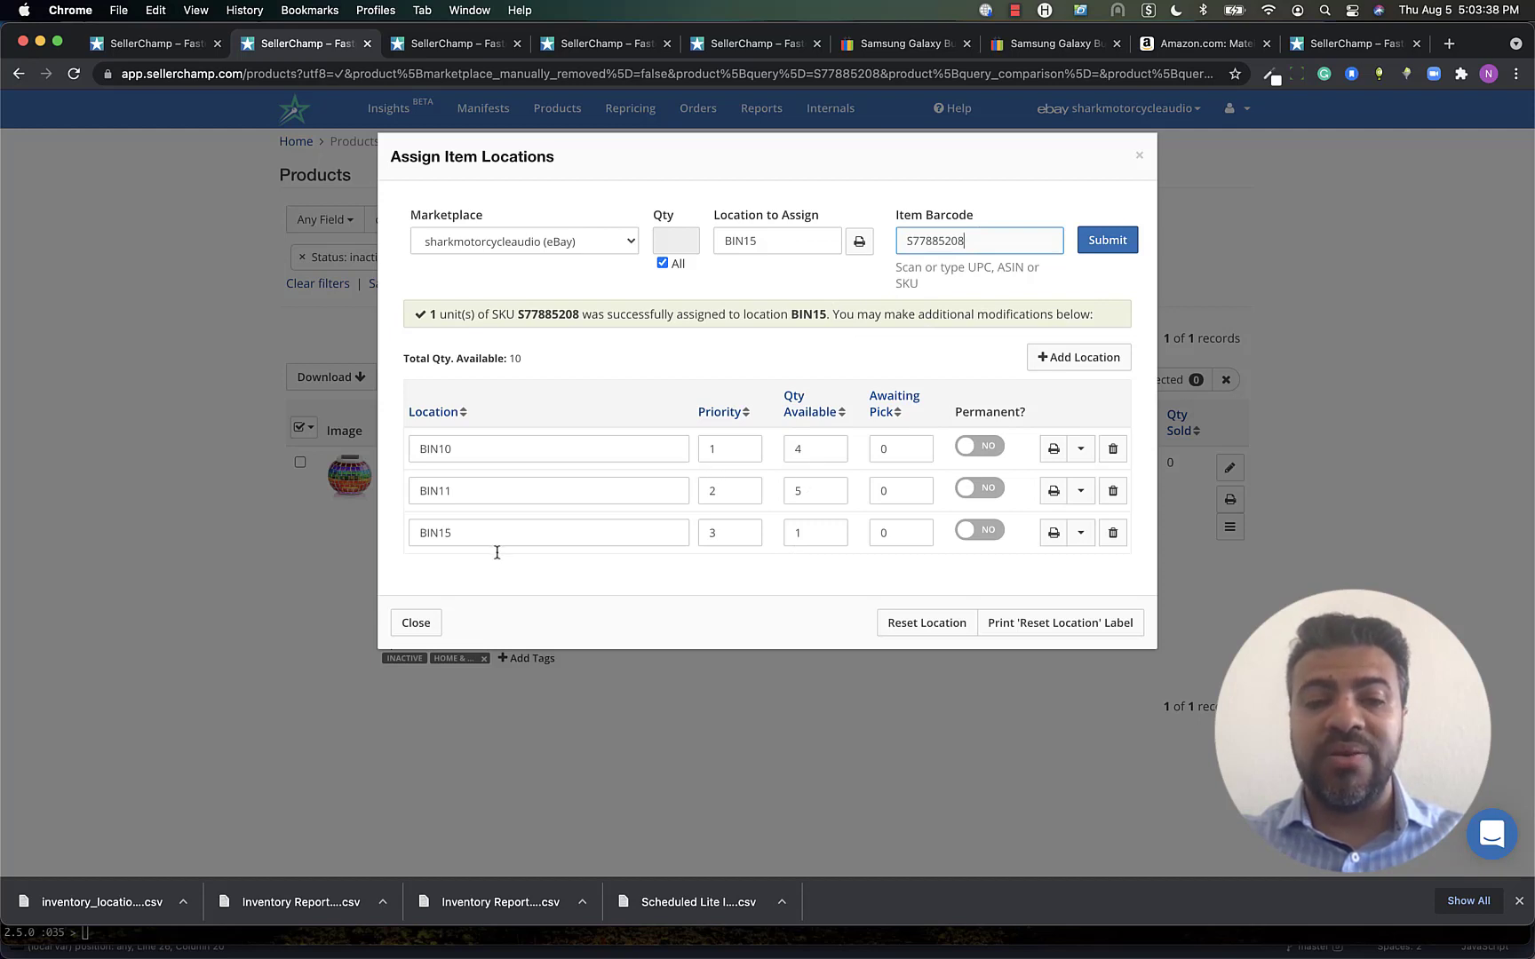
left_click_drag(466, 531, 359, 533)
left_click(578, 577)
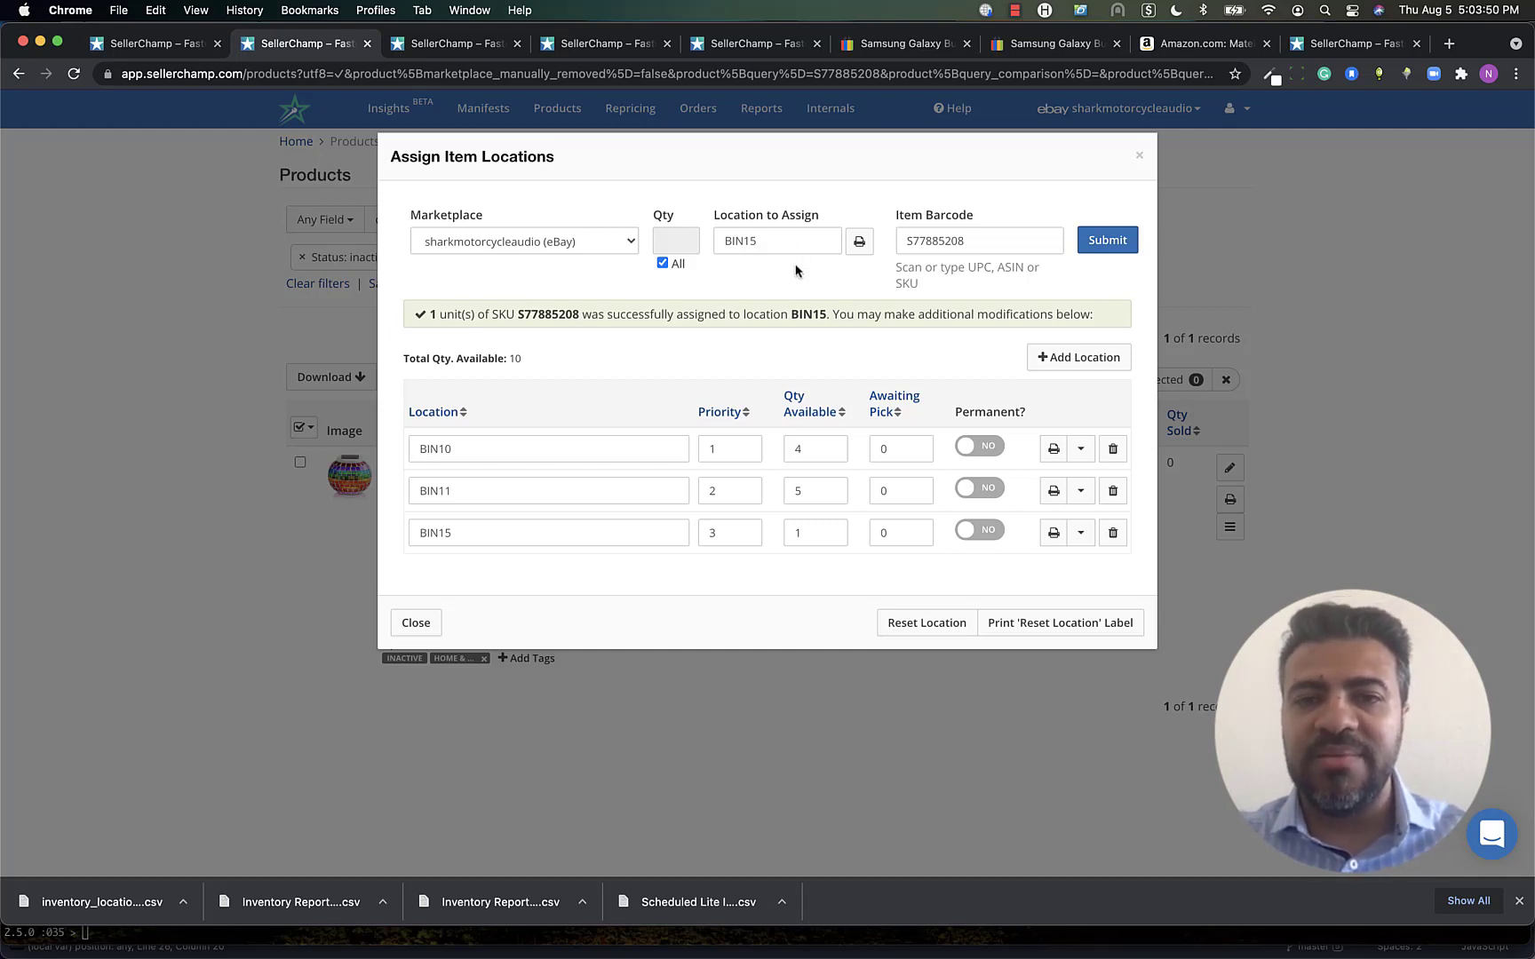
Step: Switch the quantity from All to 1 and back to All, and submit the item barcode to move every unit to BIN15
left_click(663, 263)
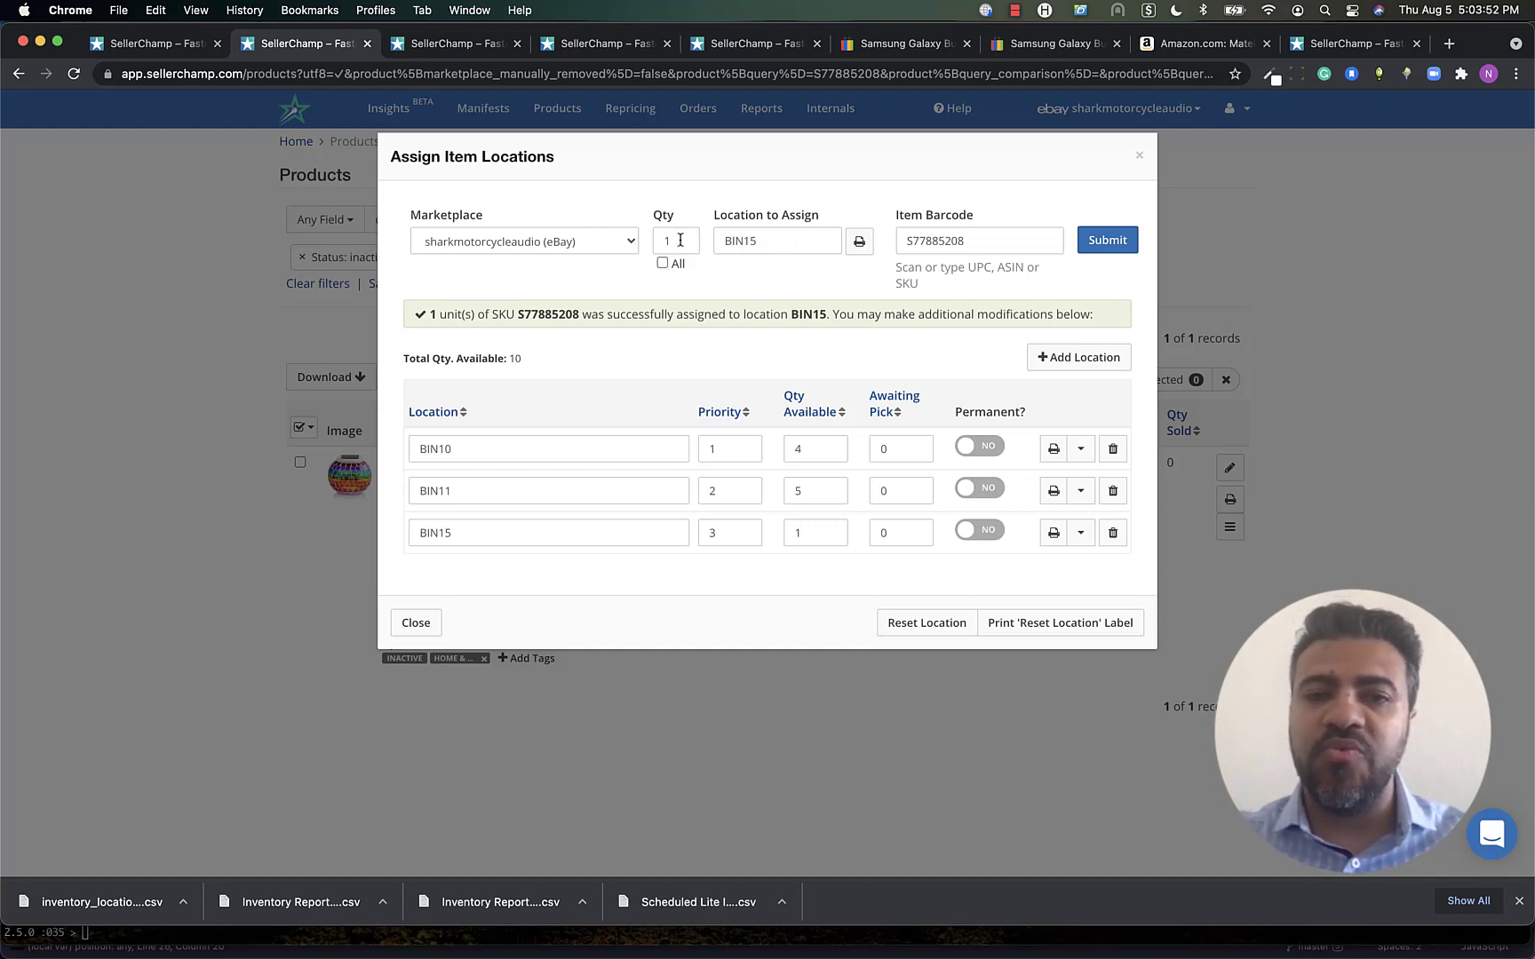
left_click(976, 235)
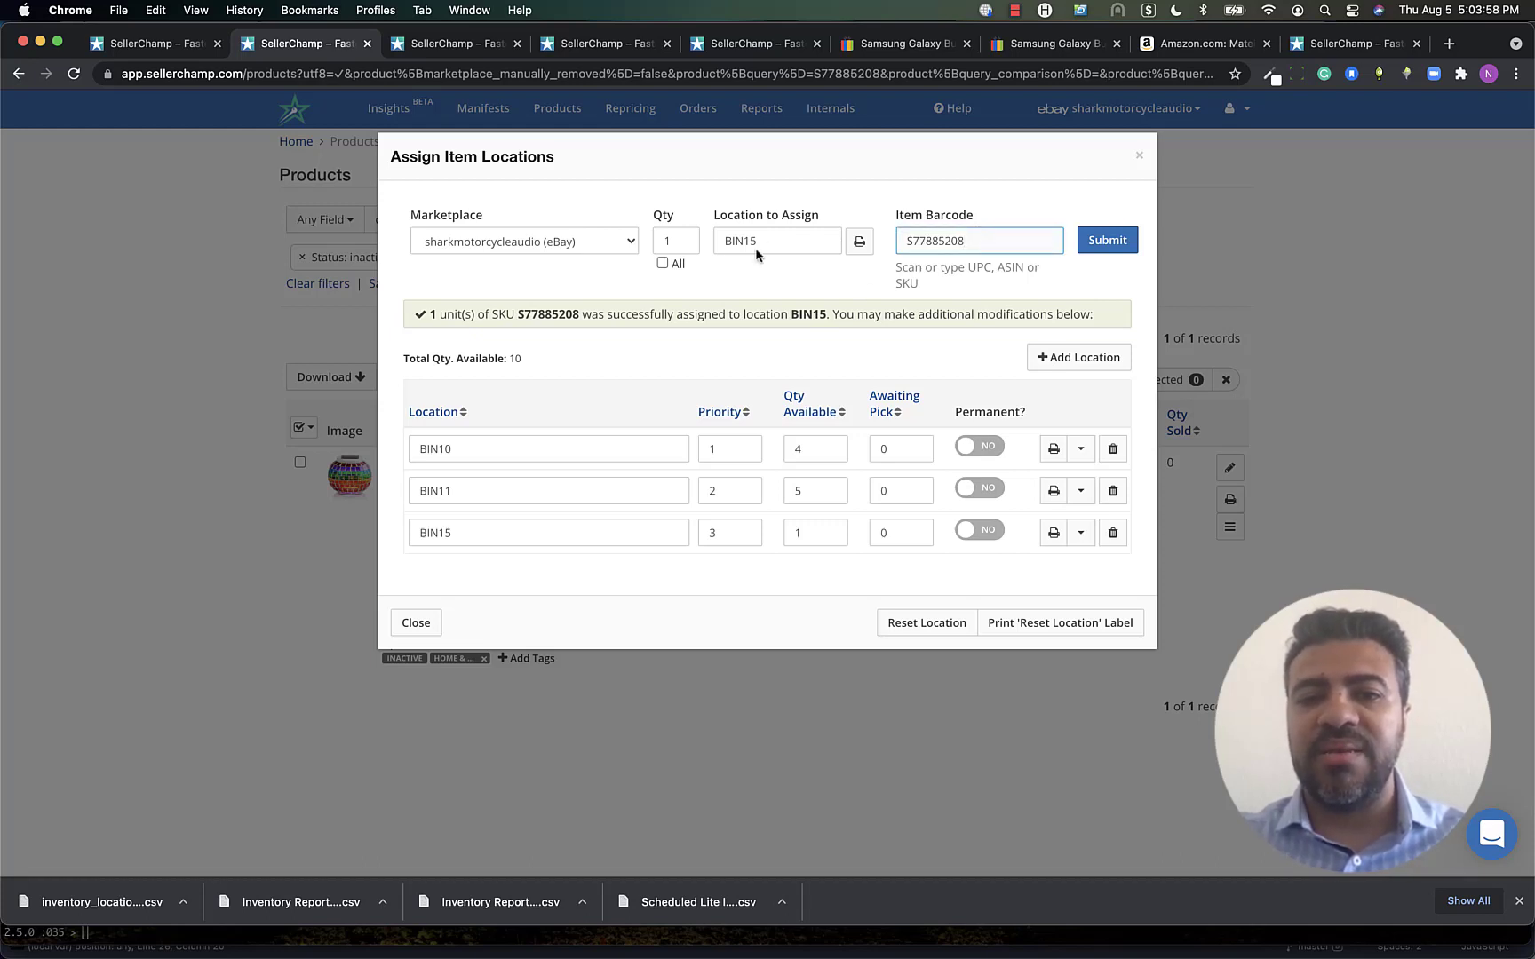
left_click(661, 264)
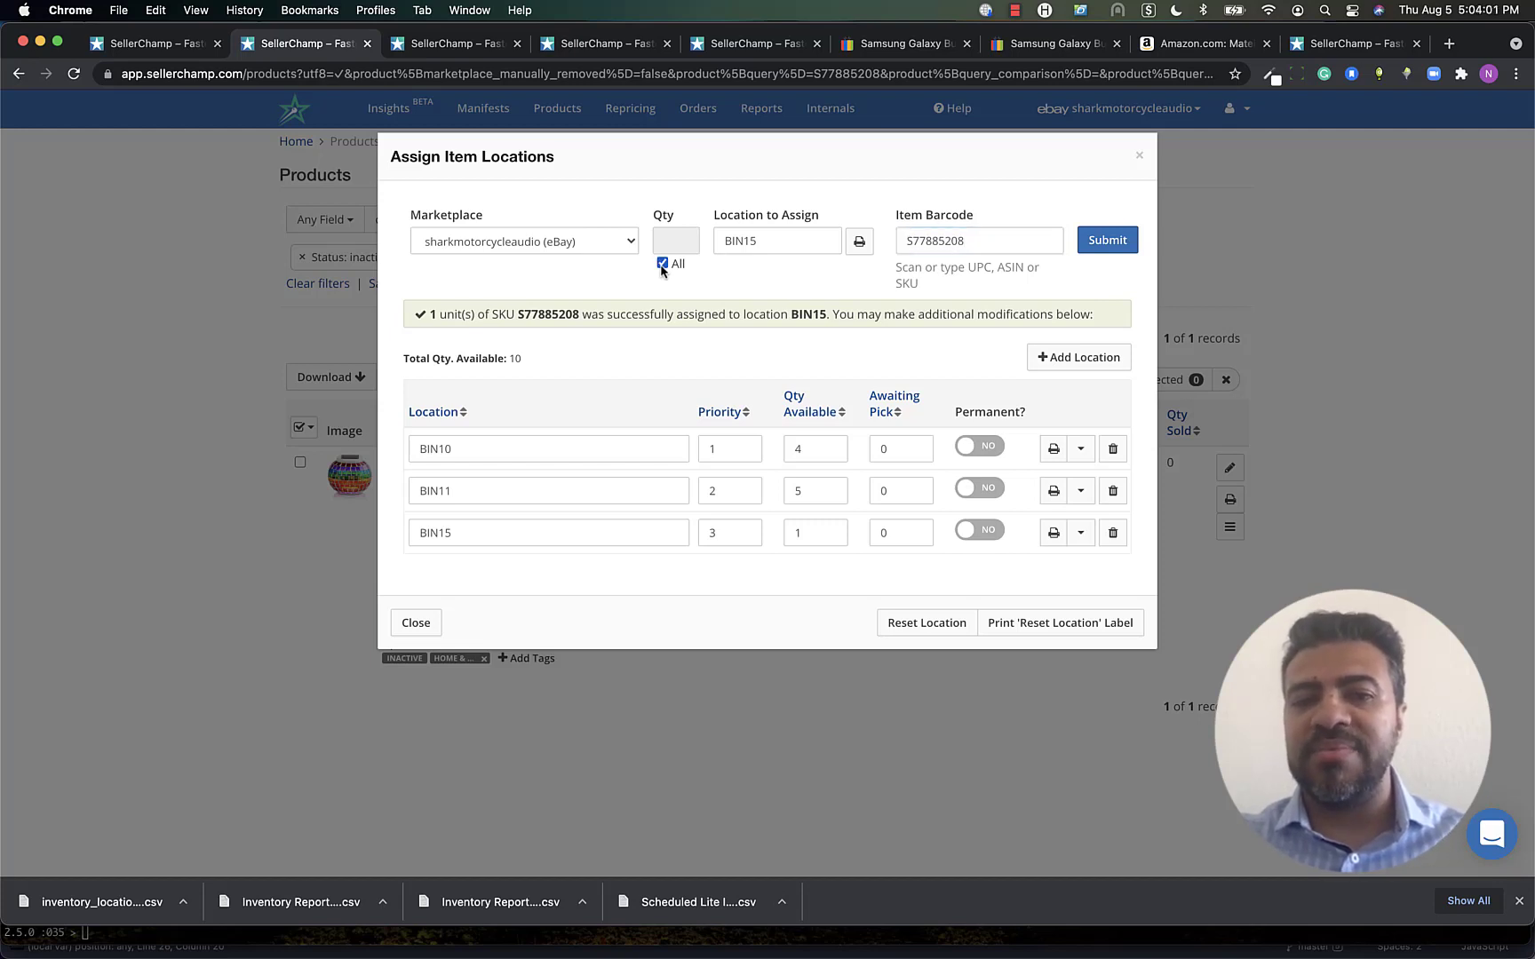
left_click(981, 249)
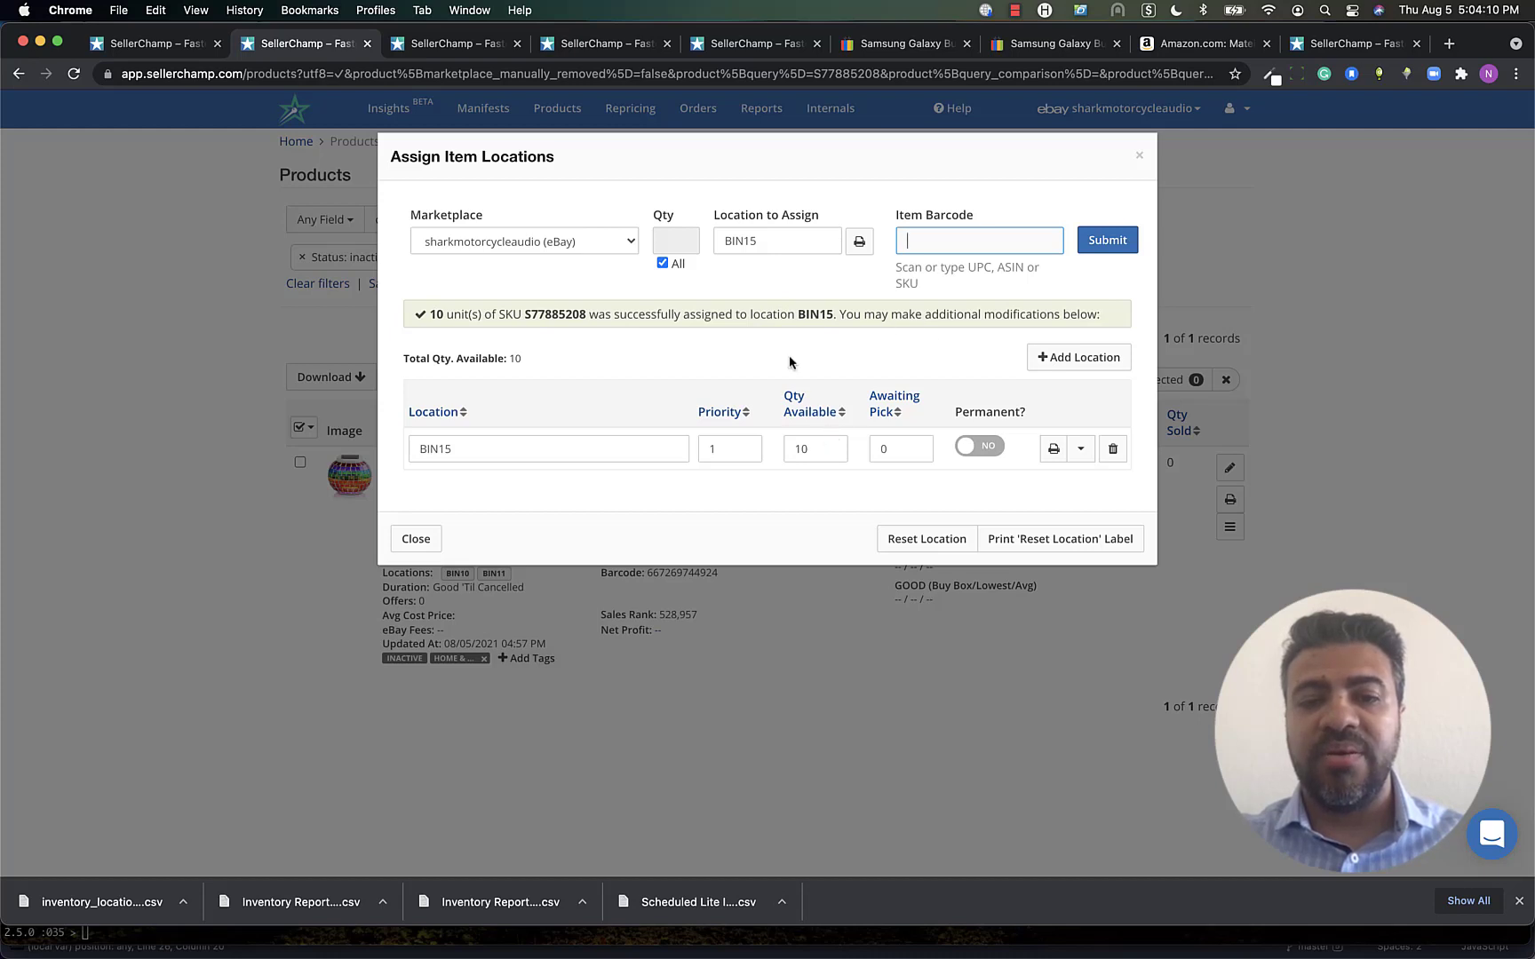
left_click(777, 220)
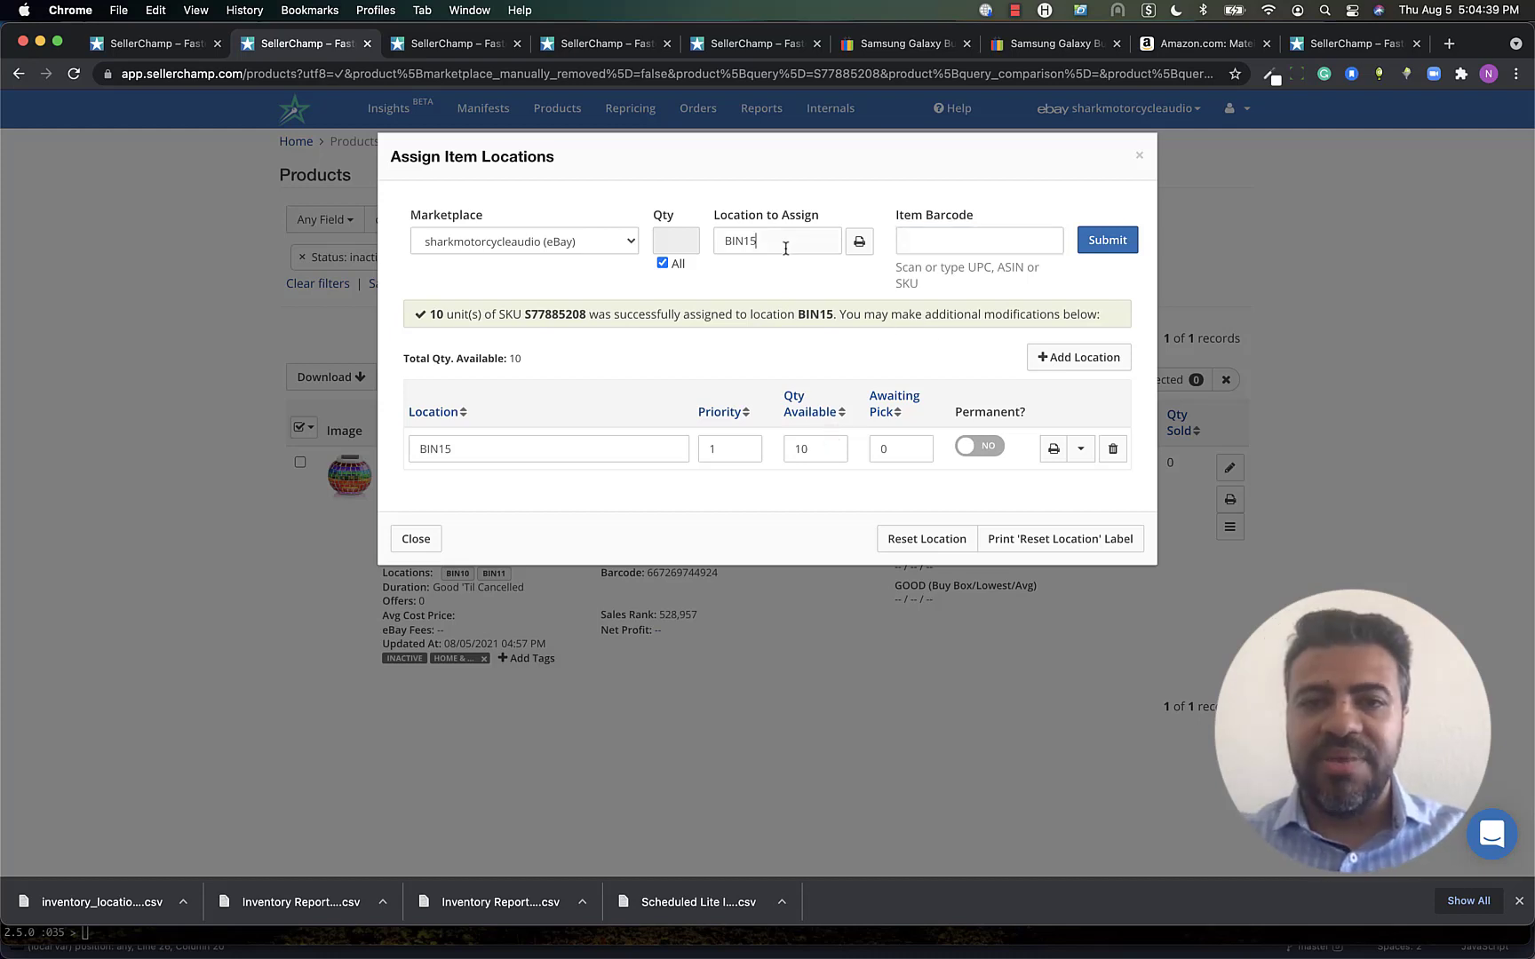
left_click(785, 247)
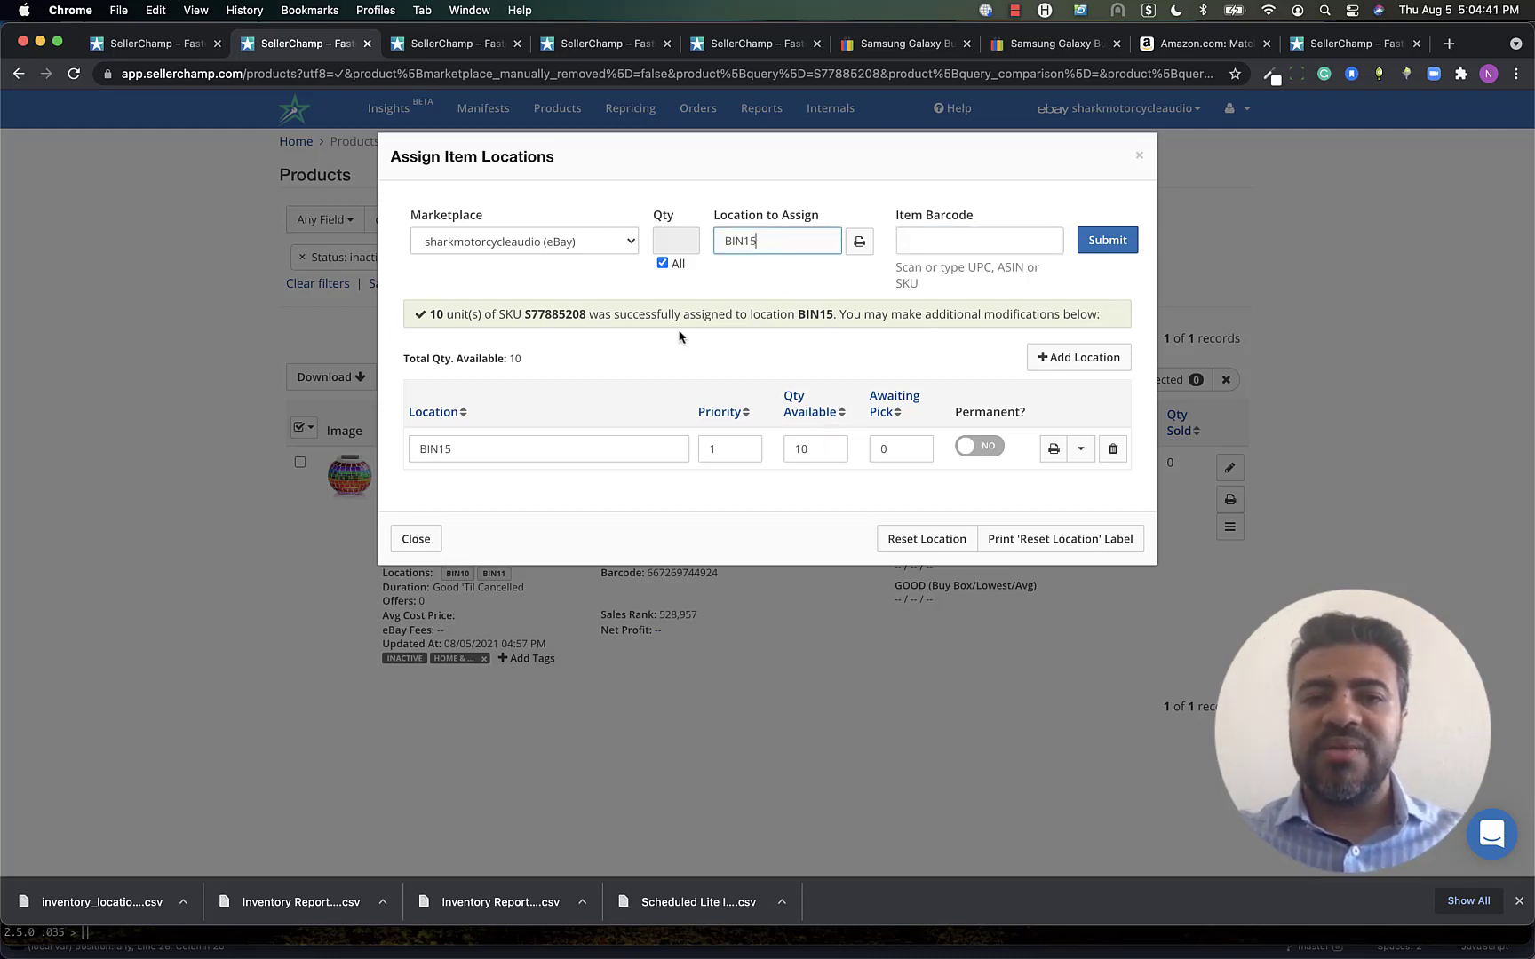